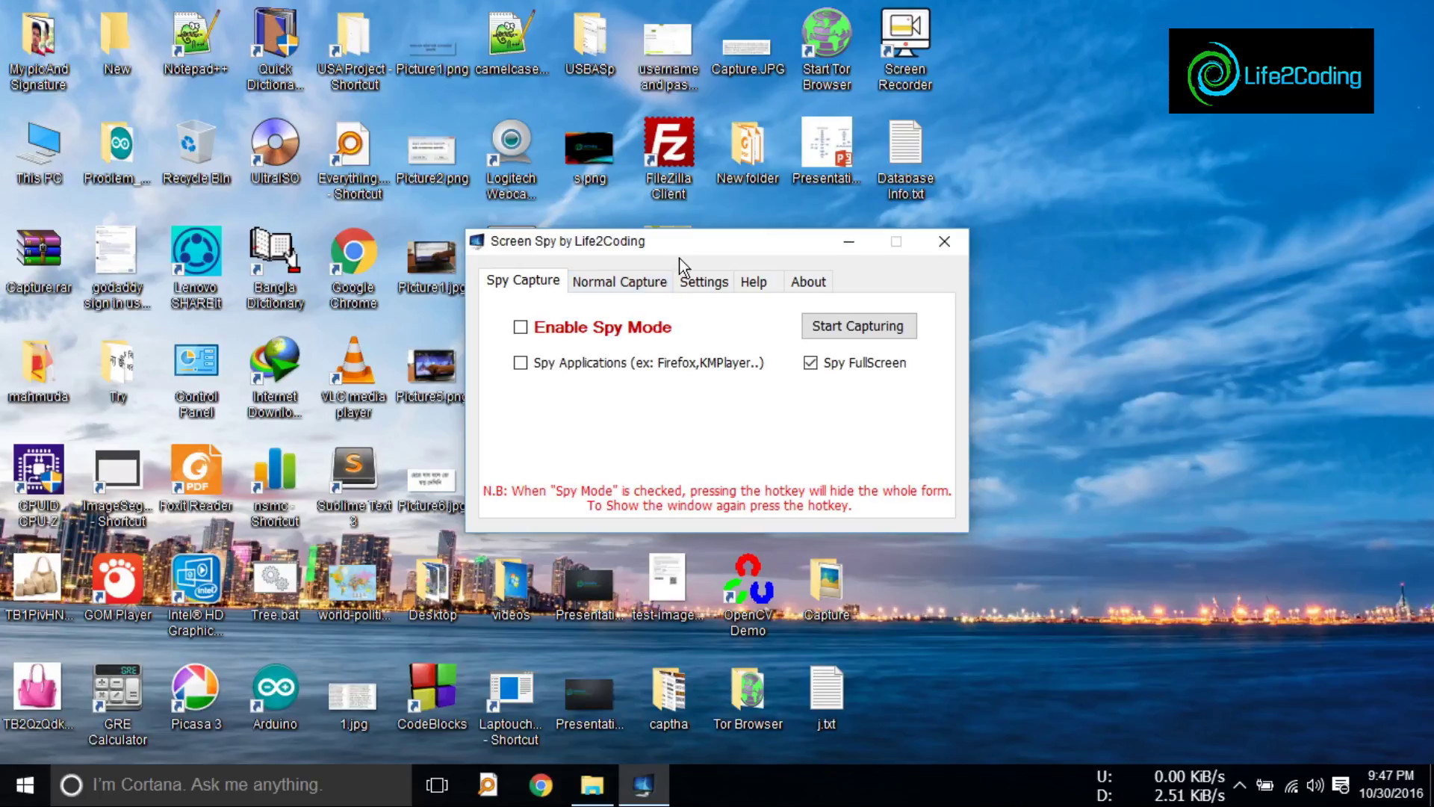
# Step: Move the Screen Spy window higher and show the Normal Capture options
pyautogui.moveTo(694, 249); pyautogui.dragTo(724, 235)
pyautogui.click(657, 270)
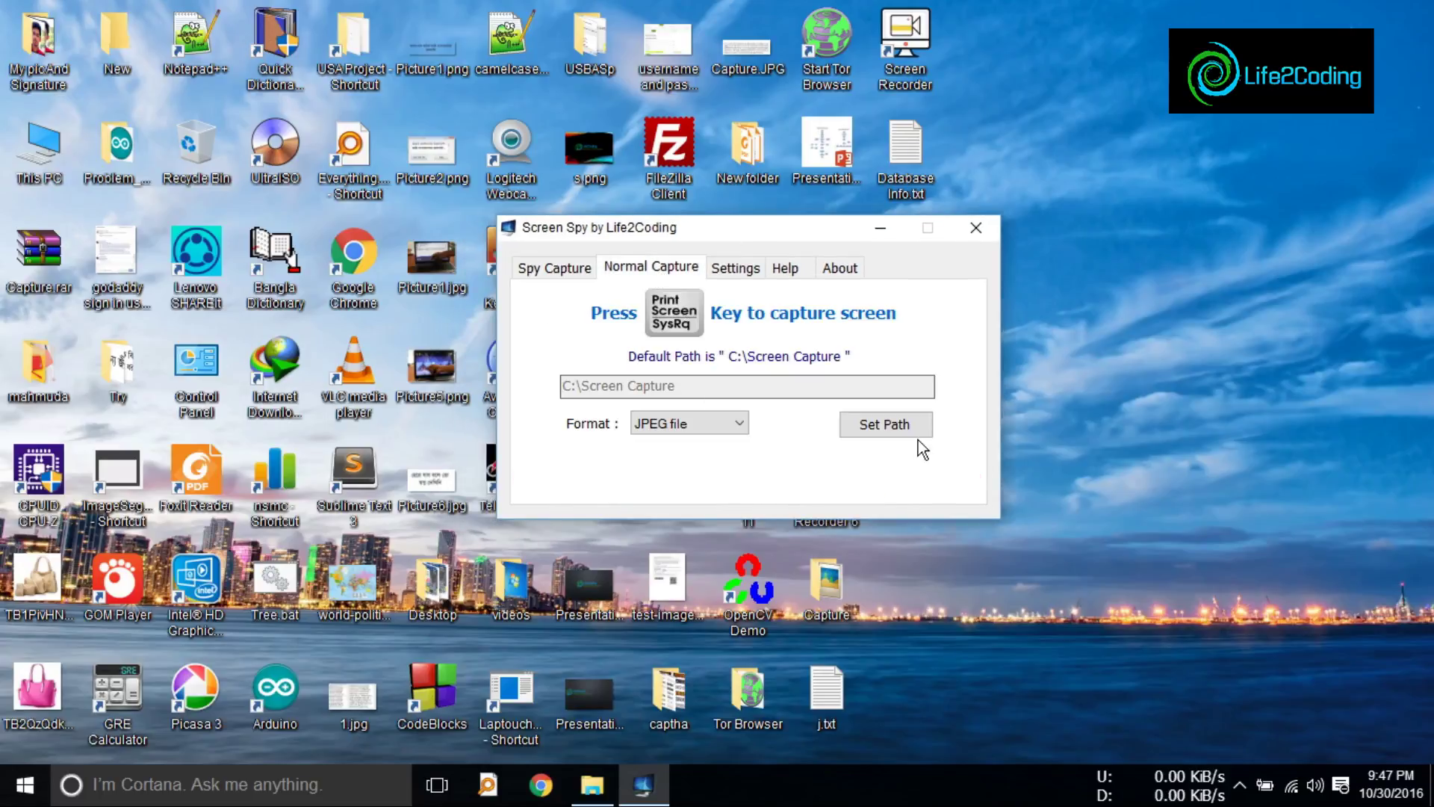
pyautogui.click(737, 269)
pyautogui.click(691, 277)
# Step: Keep C:\Screen Capture as the save folder by cancelling the folder browser
pyautogui.click(863, 417)
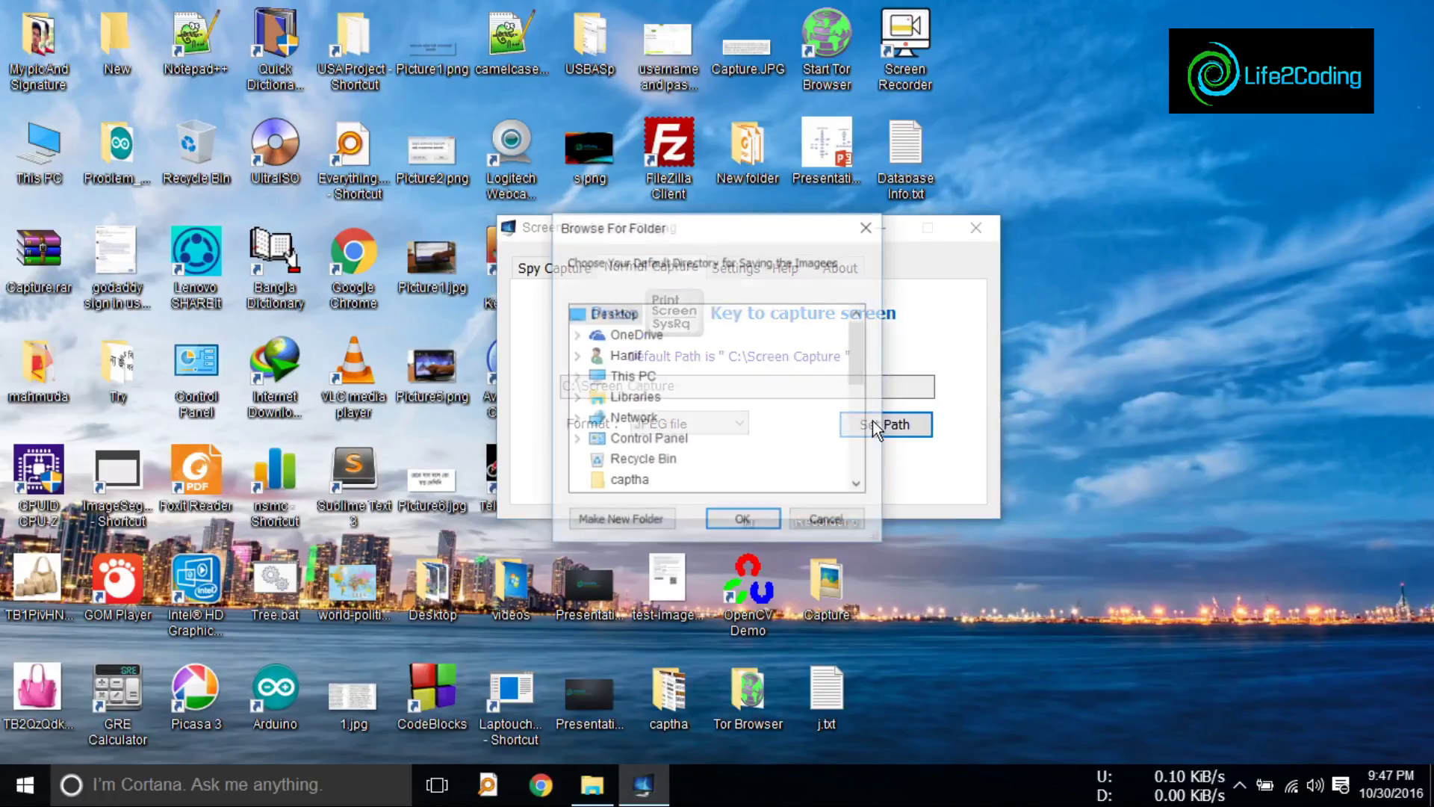
pyautogui.moveTo(858, 366)
pyautogui.mouseDown()
pyautogui.moveTo(862, 449)
pyautogui.moveTo(859, 366)
pyautogui.mouseUp()
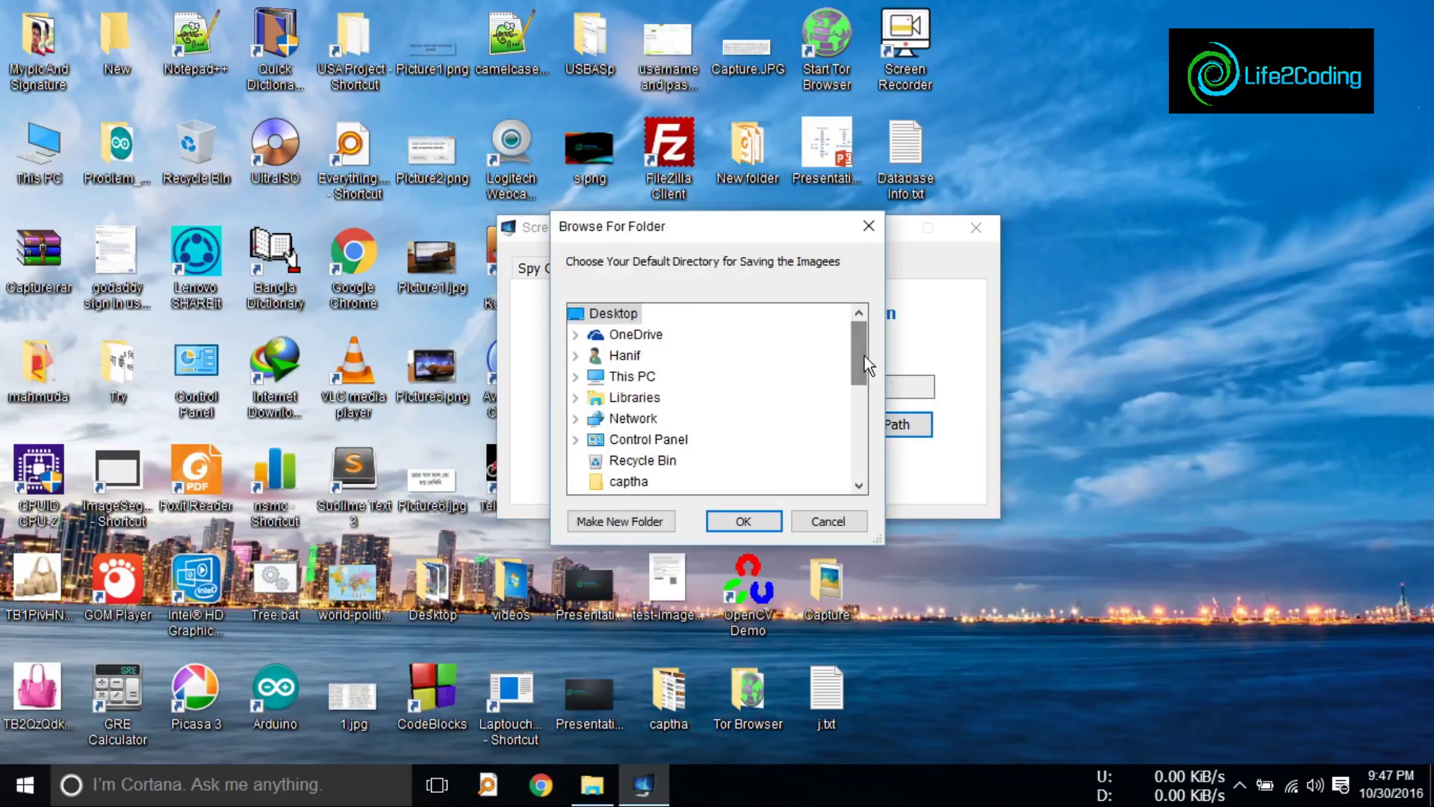
pyautogui.click(823, 519)
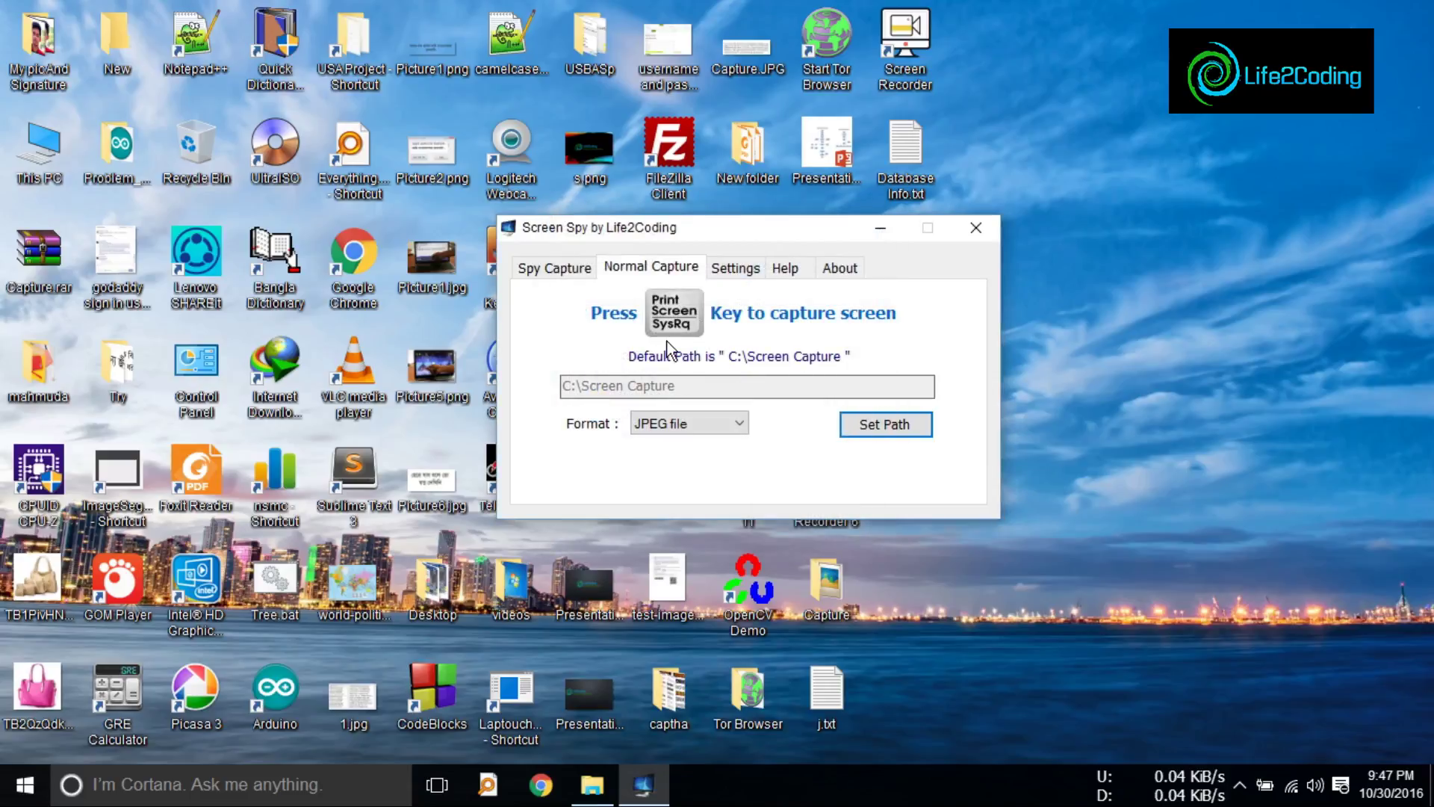
# Step: Take a screen capture, open C:\Screen Capture in Explorer, then take a second capture
pyautogui.press('Print')
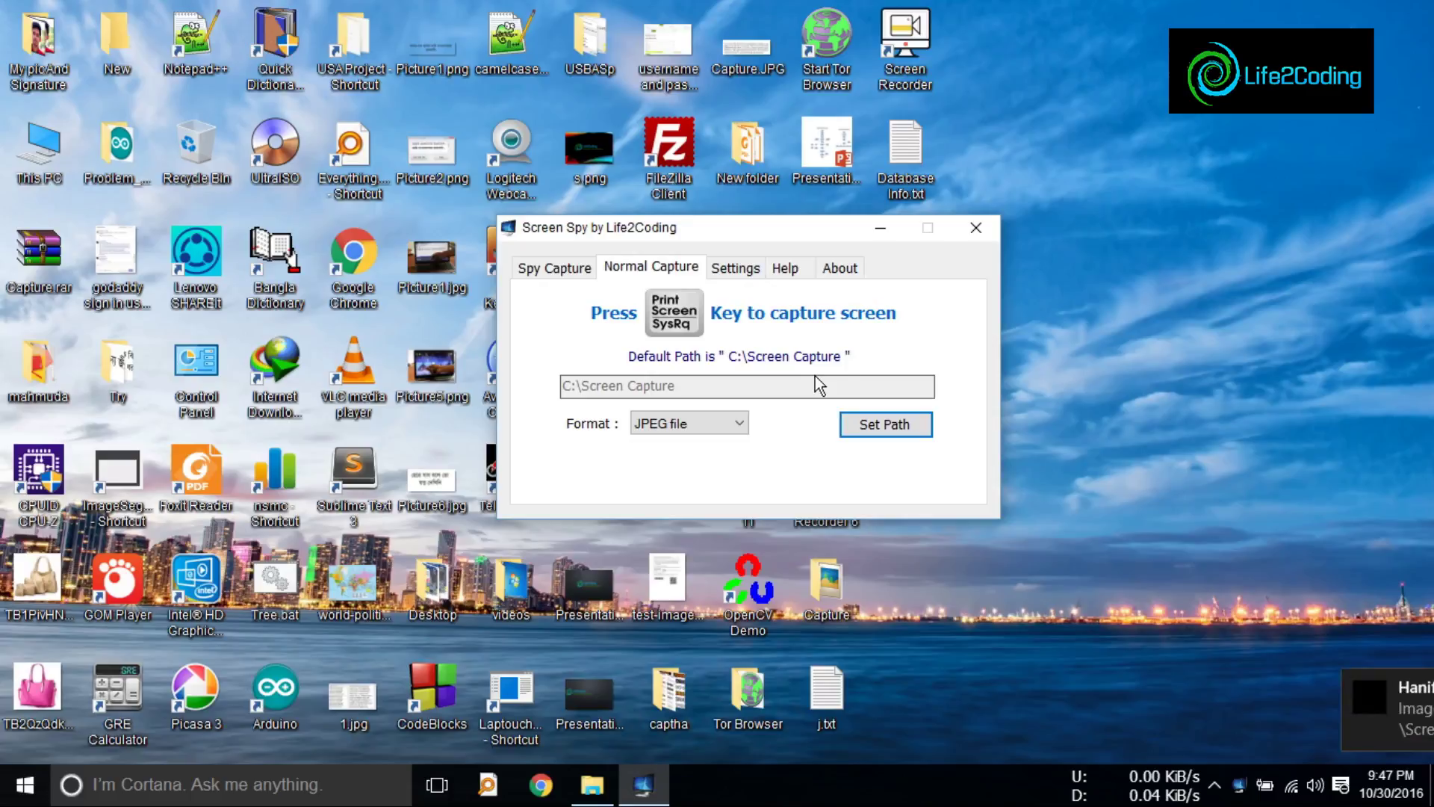
pyautogui.click(1198, 711)
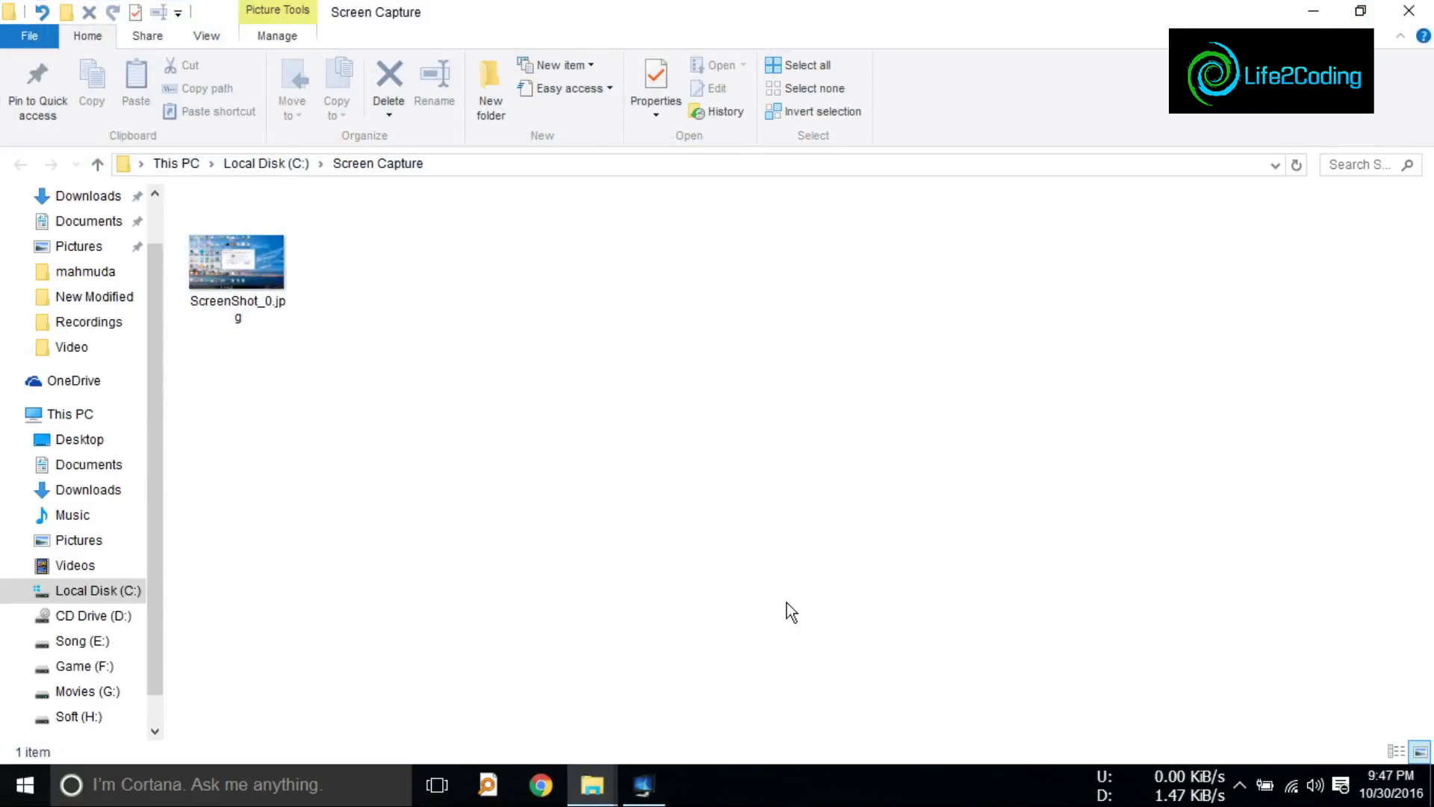
pyautogui.click(651, 784)
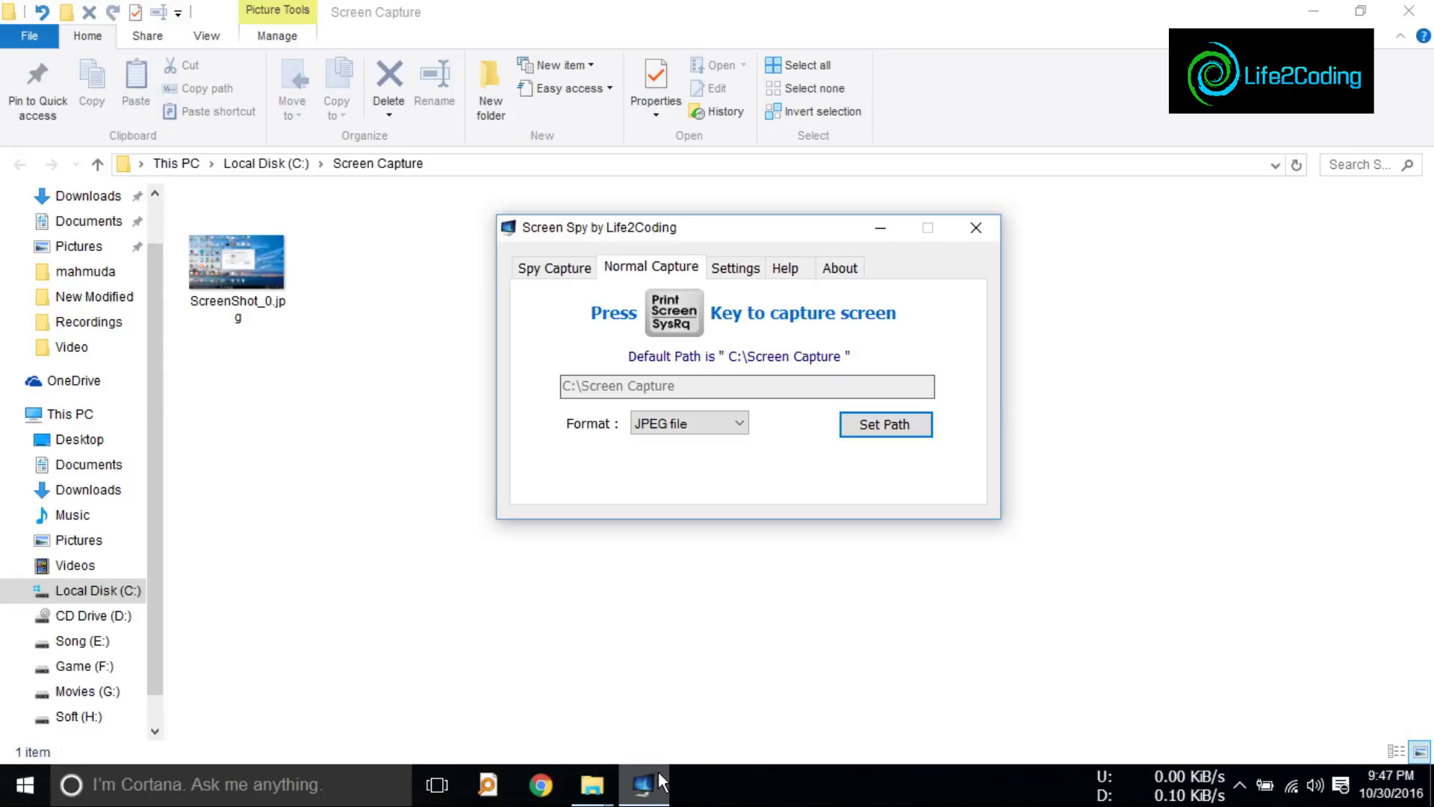
pyautogui.press('Print')
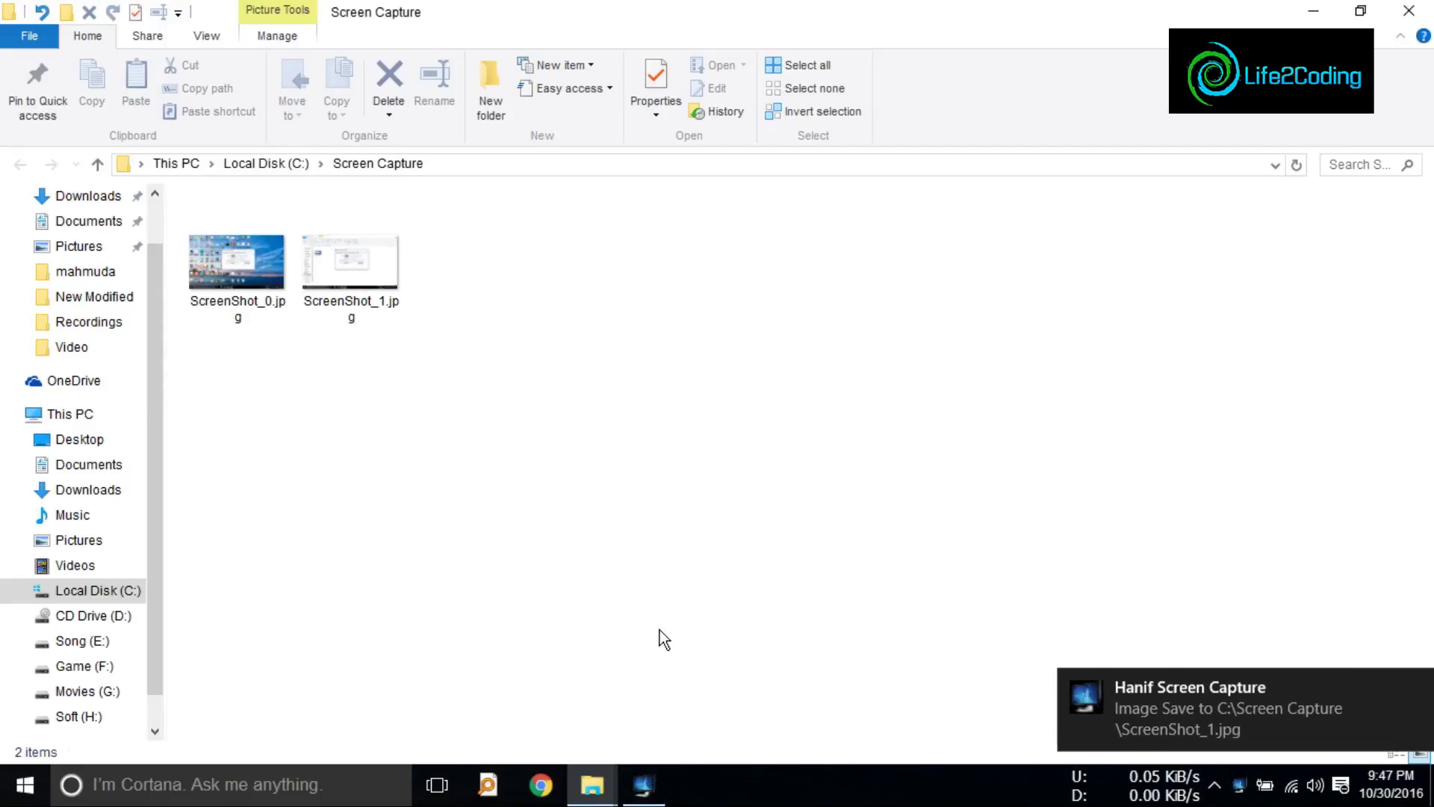
# Step: Take three more captures and maximize Explorer to confirm ScreenShot_0.jpg through ScreenShot_4.jpg
pyautogui.click(1361, 11)
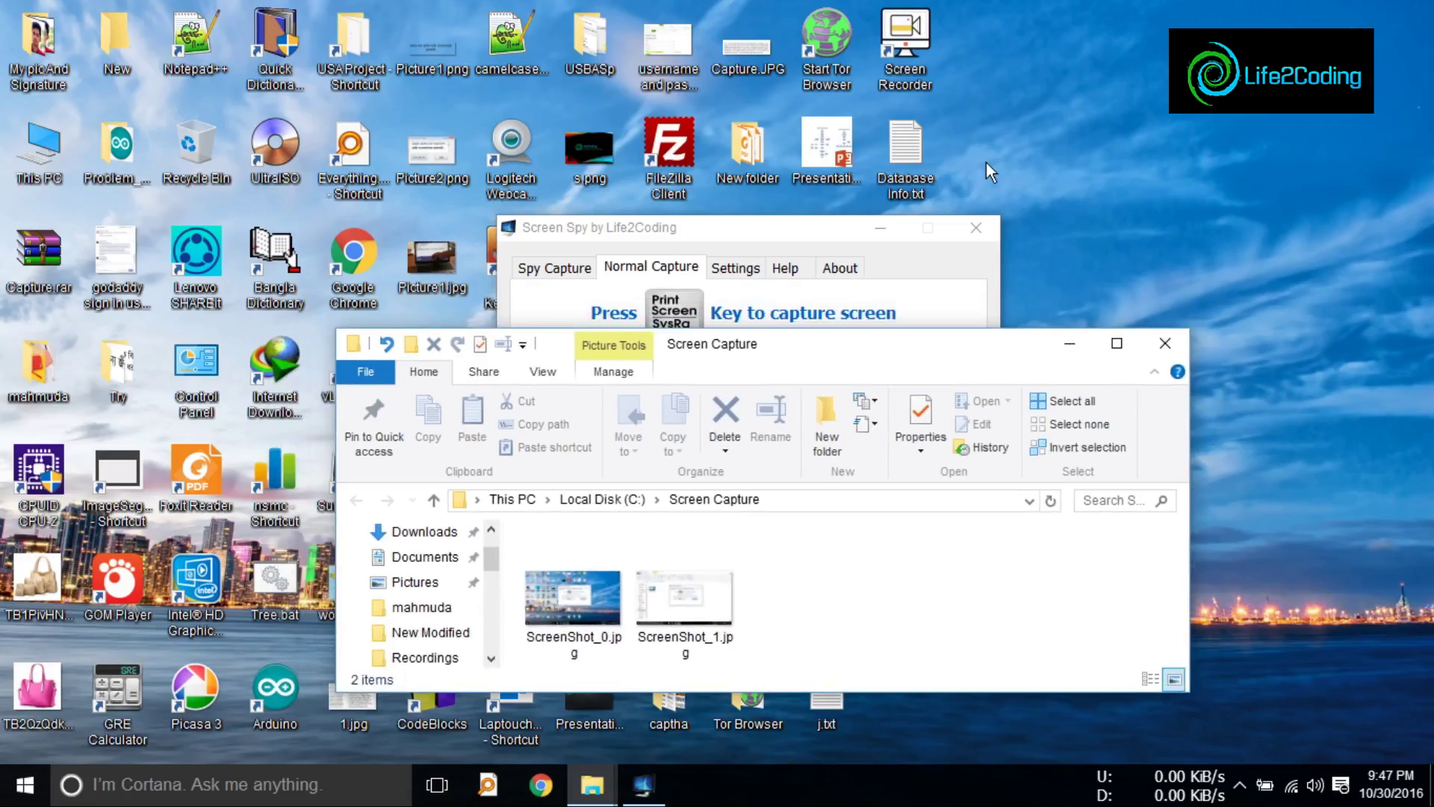
pyautogui.press('Print')
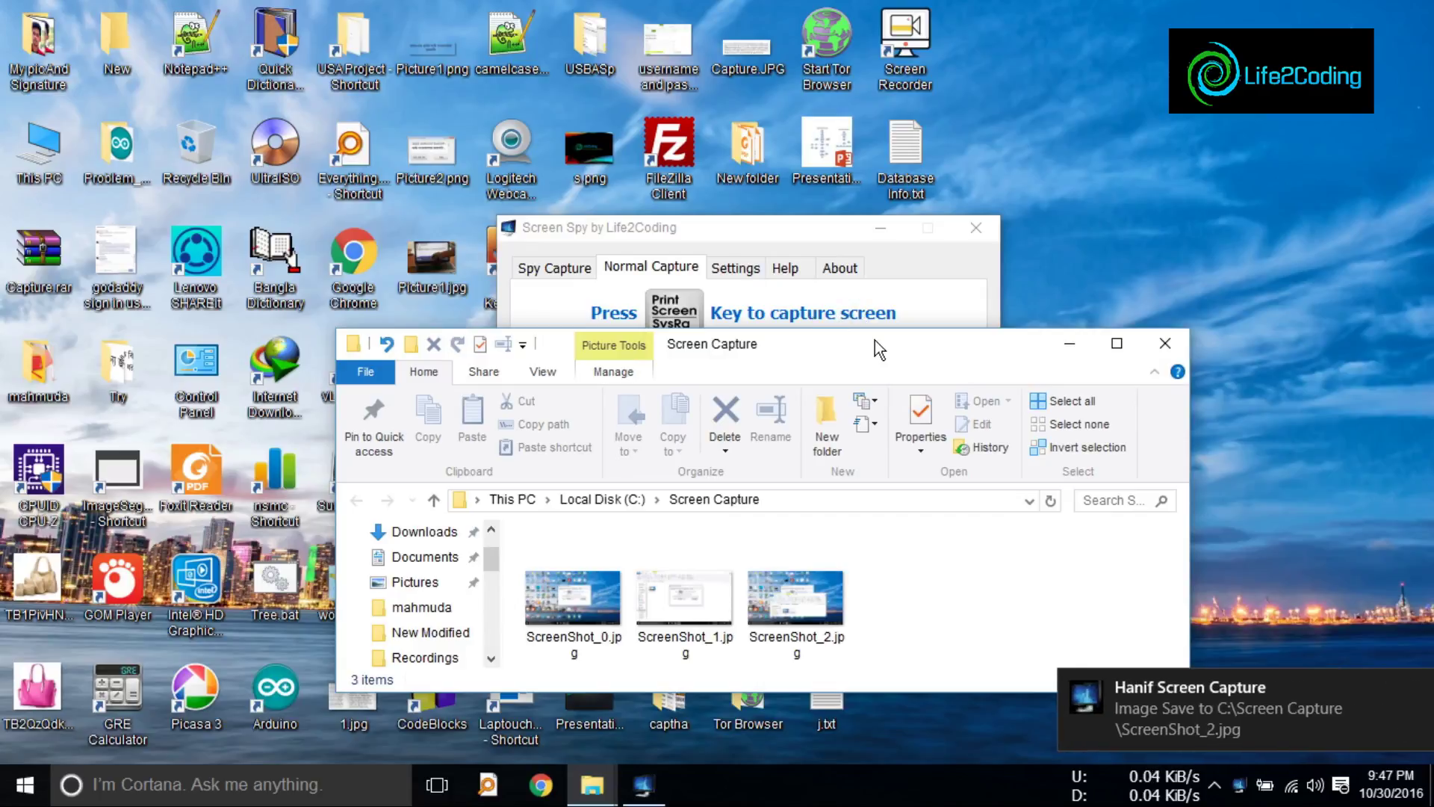
pyautogui.press('Print')
pyautogui.moveTo(875, 339); pyautogui.dragTo(1024, 149)
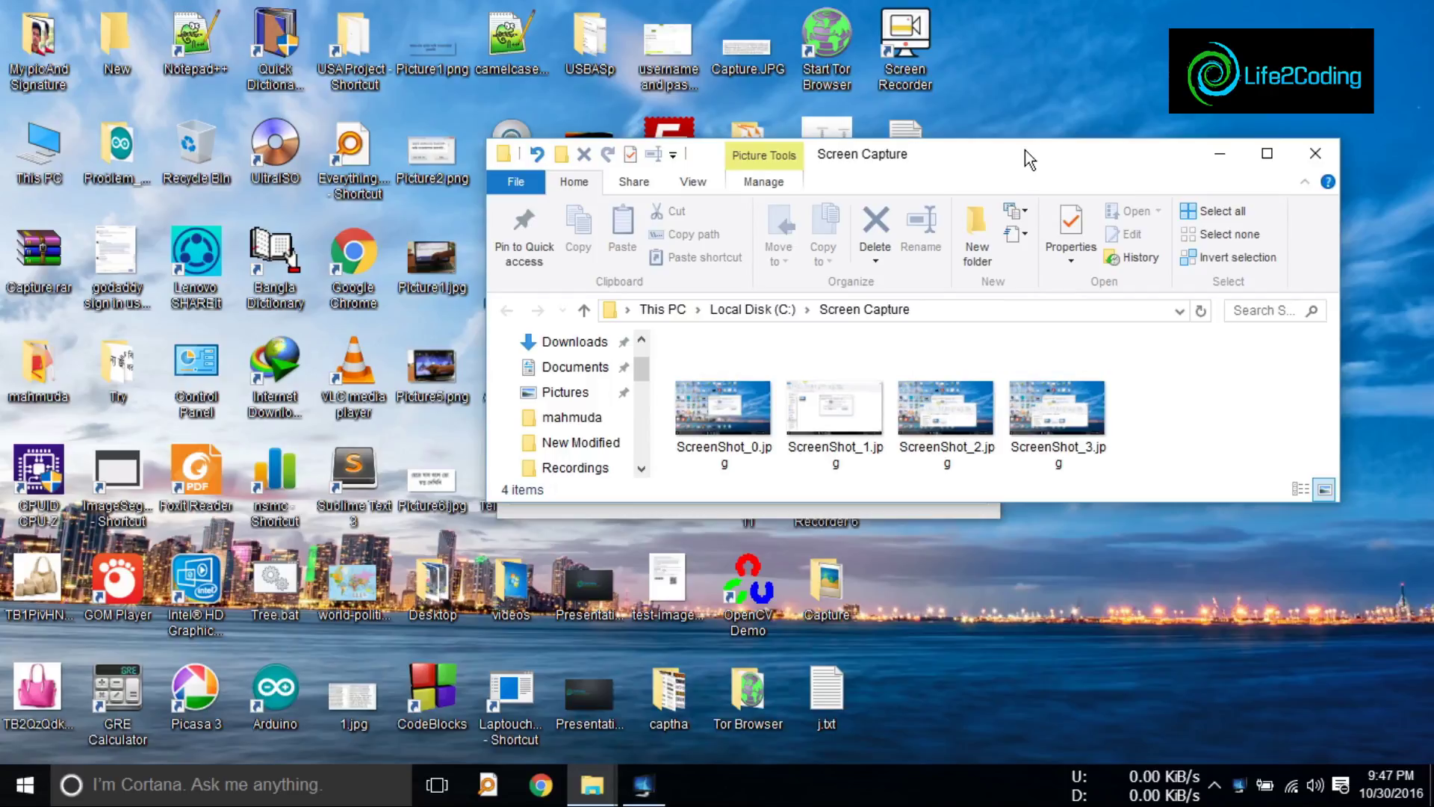
pyautogui.press('Print')
pyautogui.doubleClick(1025, 153)
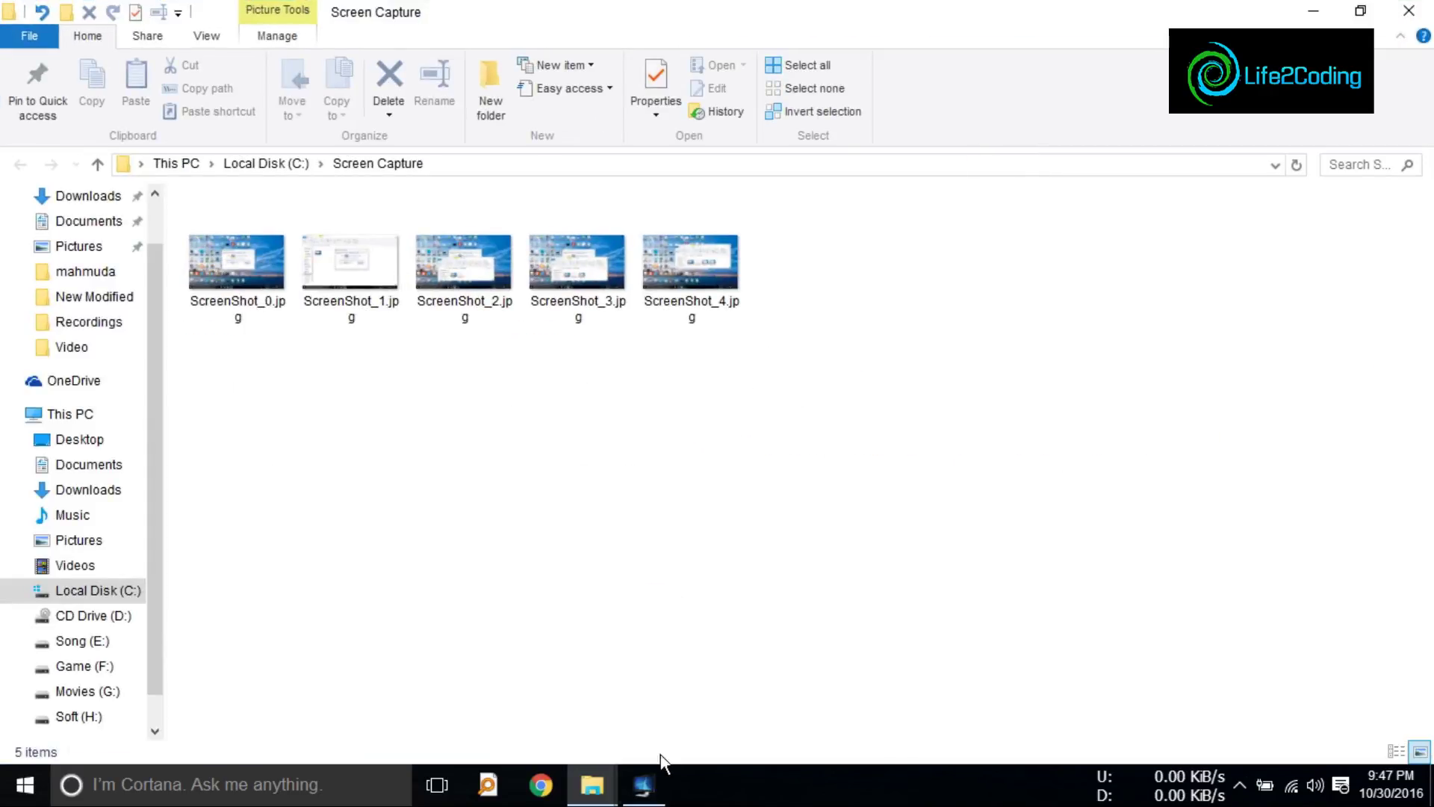
pyautogui.click(644, 782)
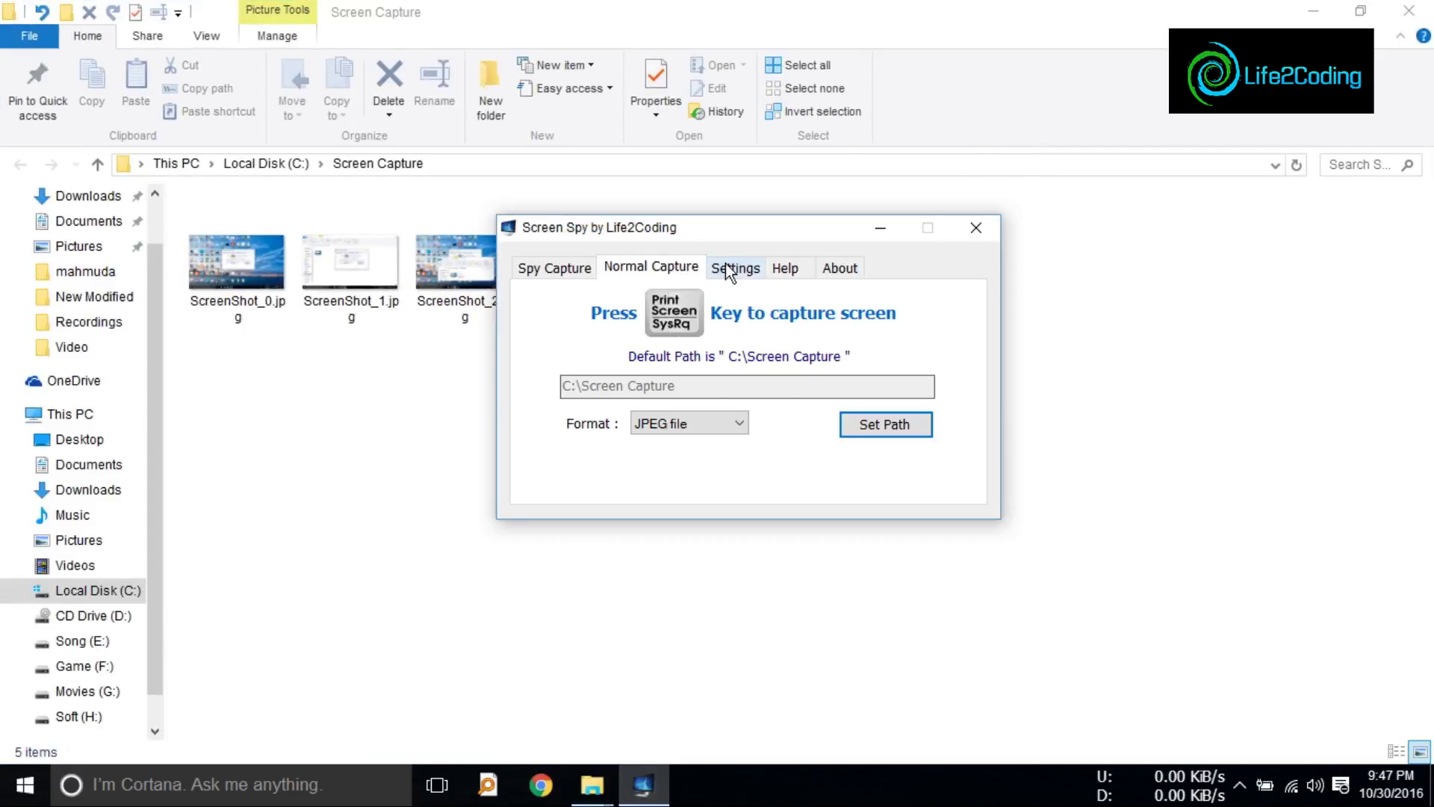
# Step: Keep JPEG as the capture format and set the spy-capture interval seconds to 2
pyautogui.click(722, 423)
pyautogui.click(684, 444)
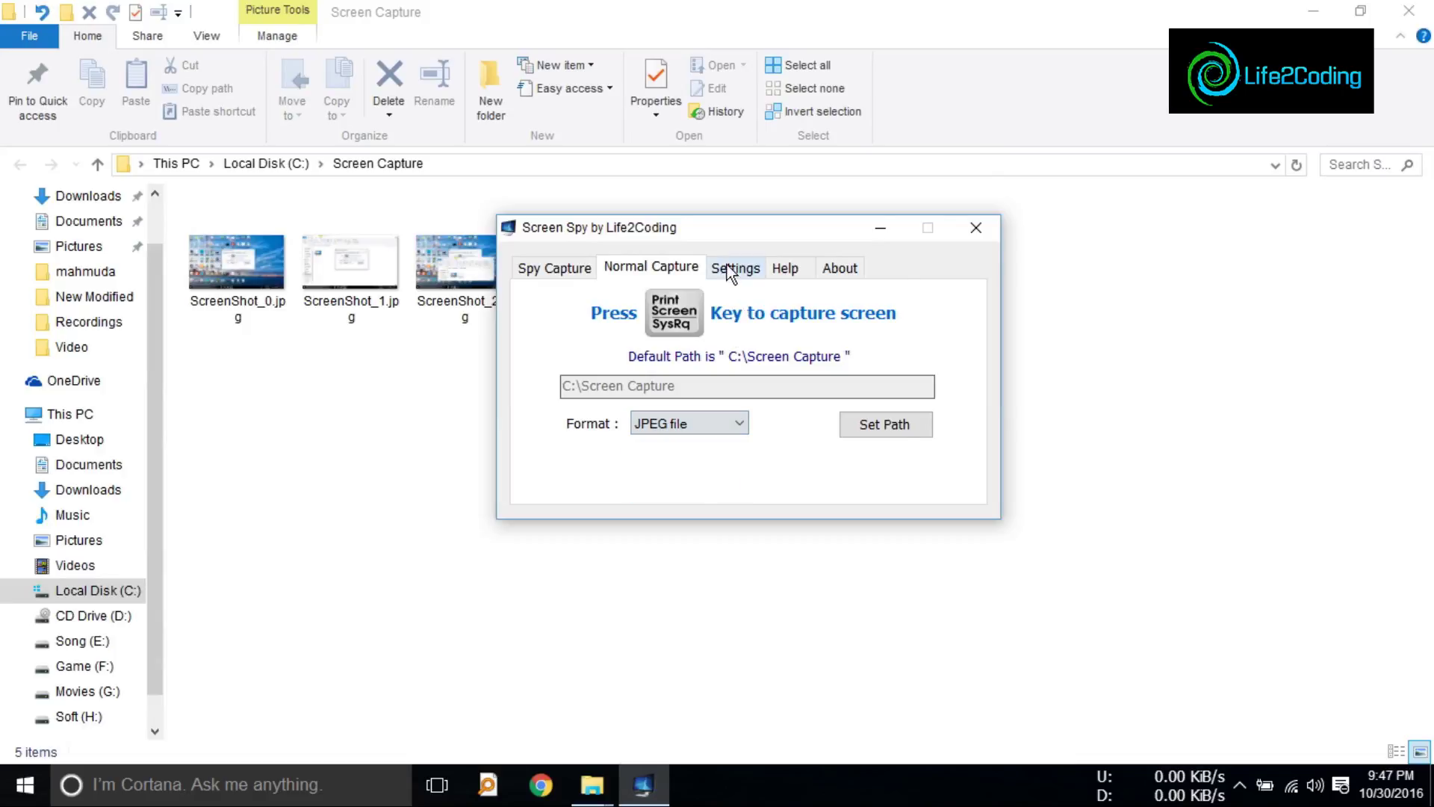
pyautogui.click(729, 269)
pyautogui.click(798, 364)
pyautogui.write('5')
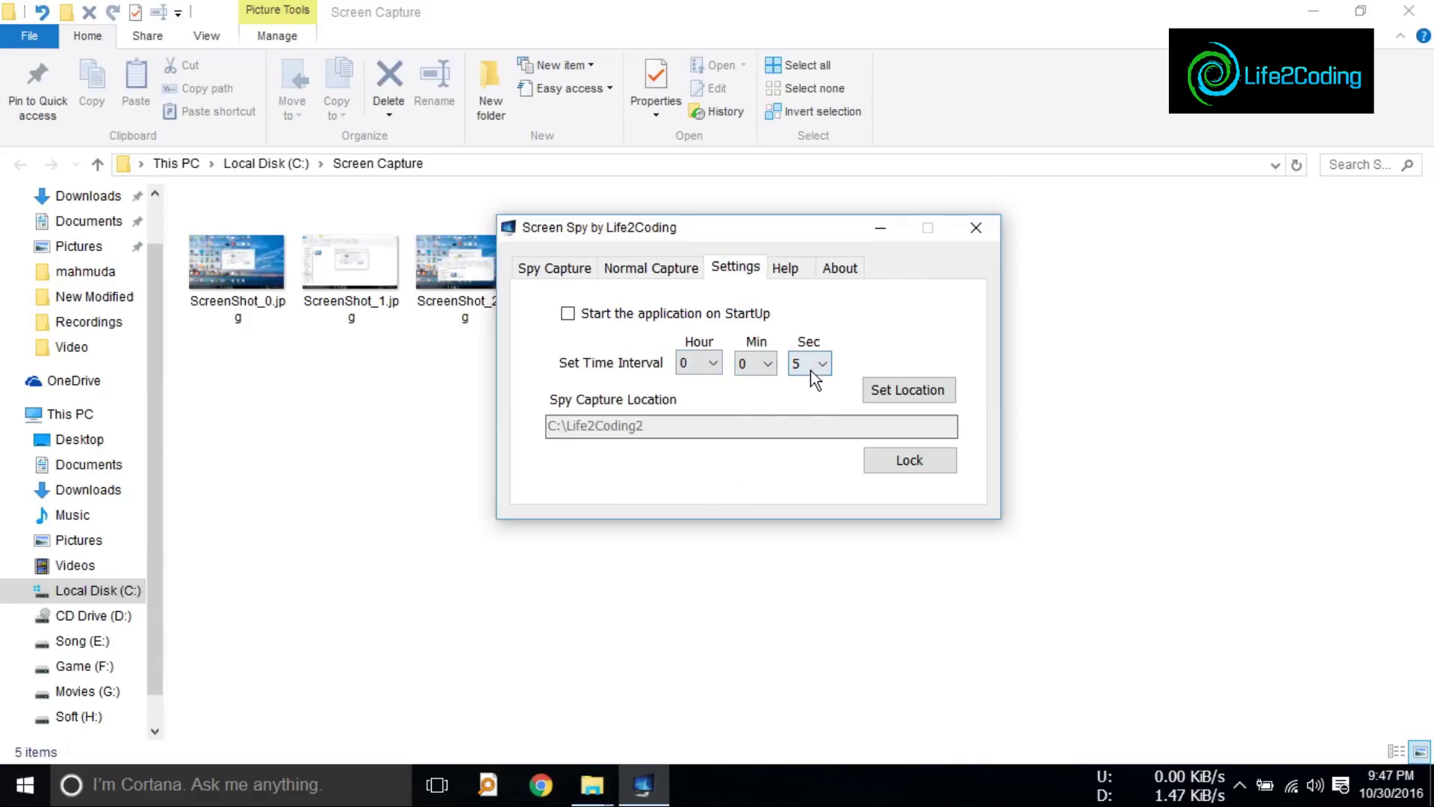
pyautogui.click(811, 371)
pyautogui.moveTo(826, 271); pyautogui.dragTo(826, 181)
pyautogui.click(800, 20)
# Step: Keep the interval minutes at 0 and bring up the spy-capture location folder browser
pyautogui.click(758, 365)
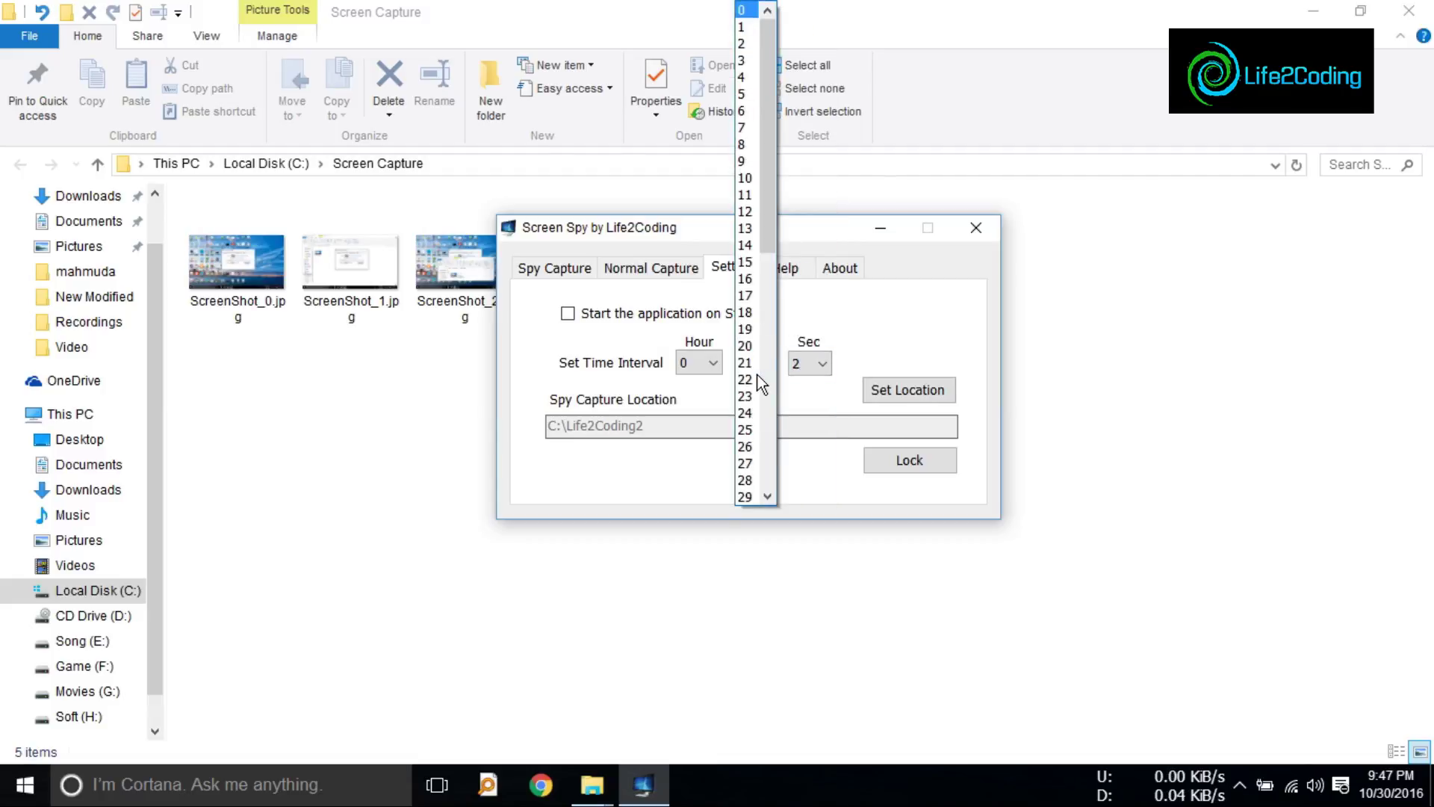
pyautogui.click(851, 334)
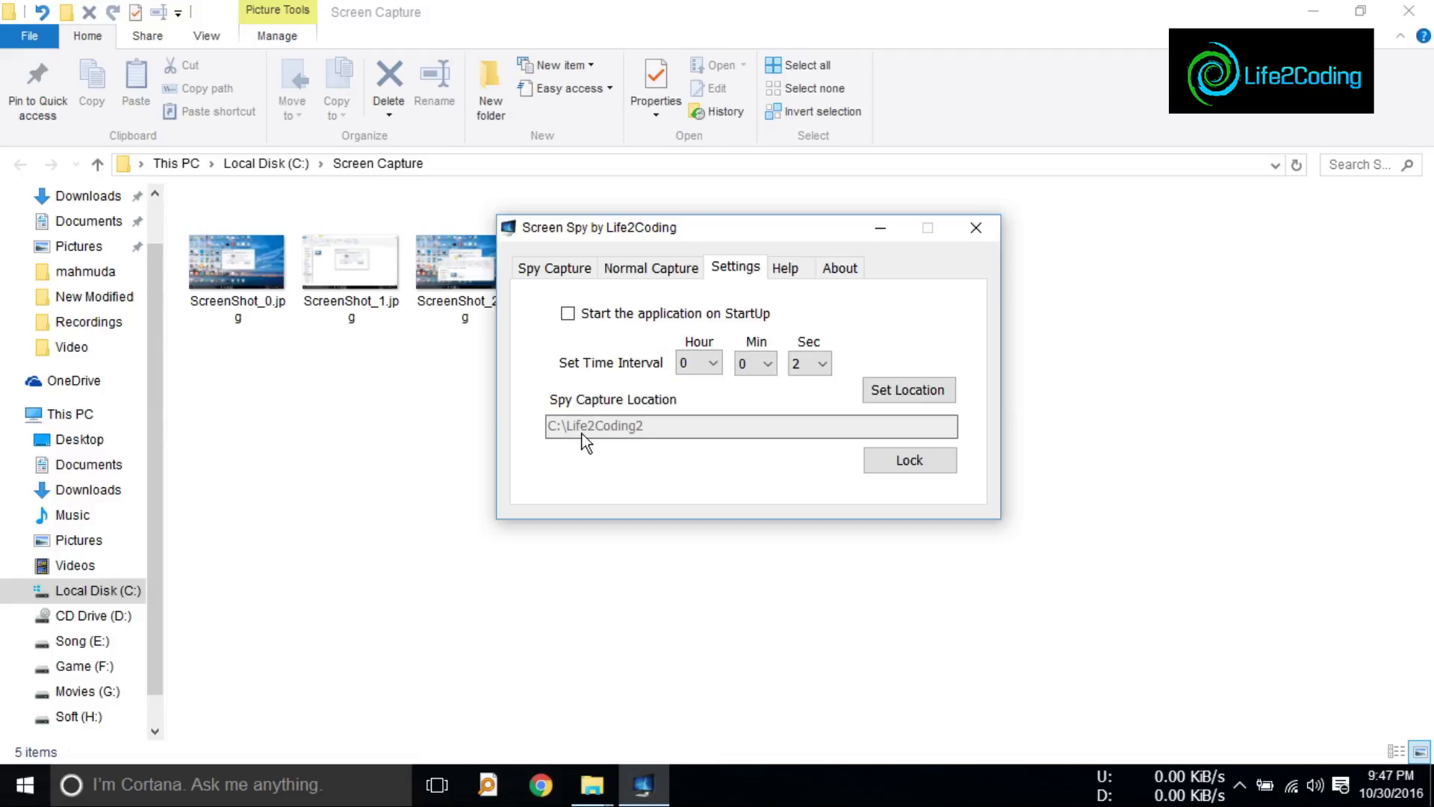
pyautogui.click(900, 395)
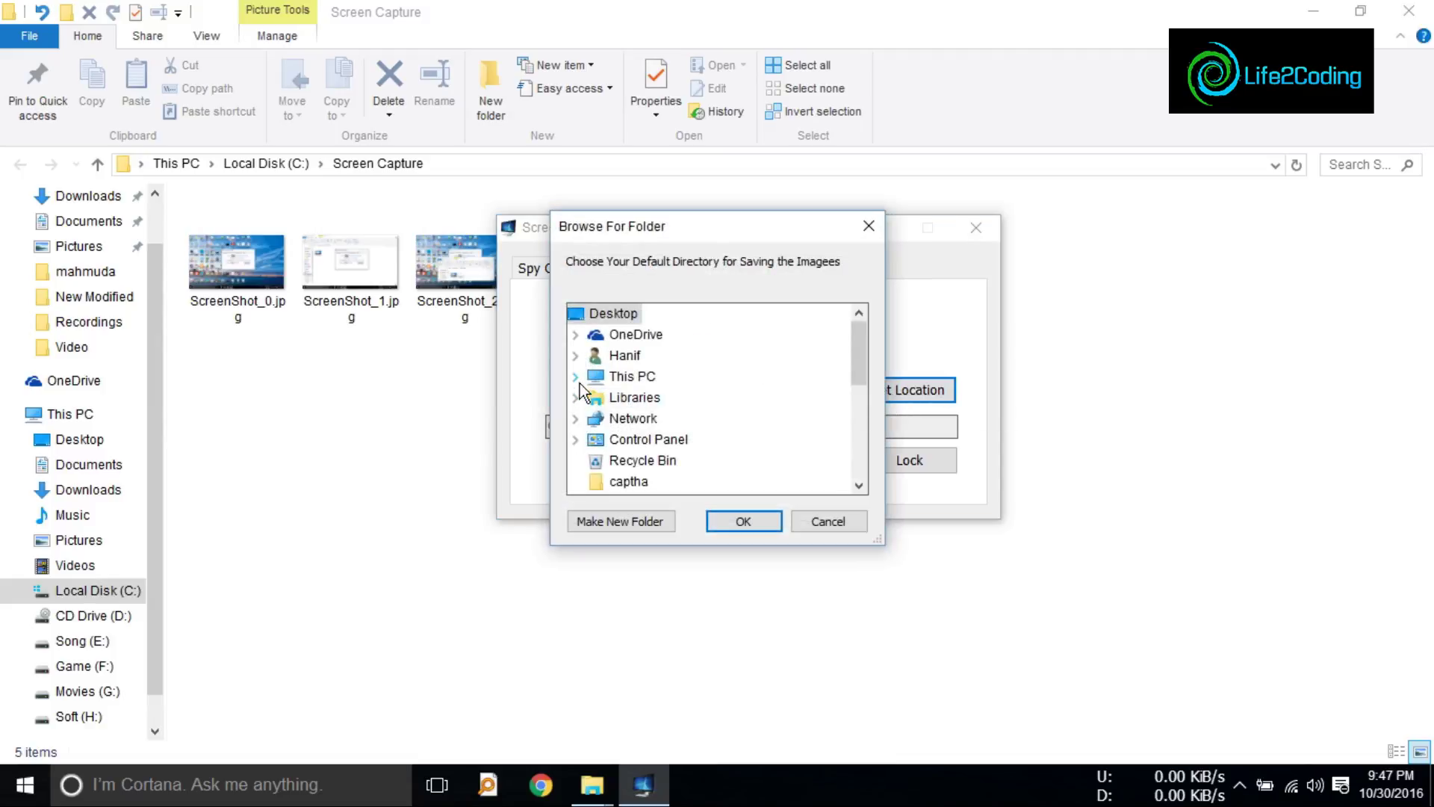
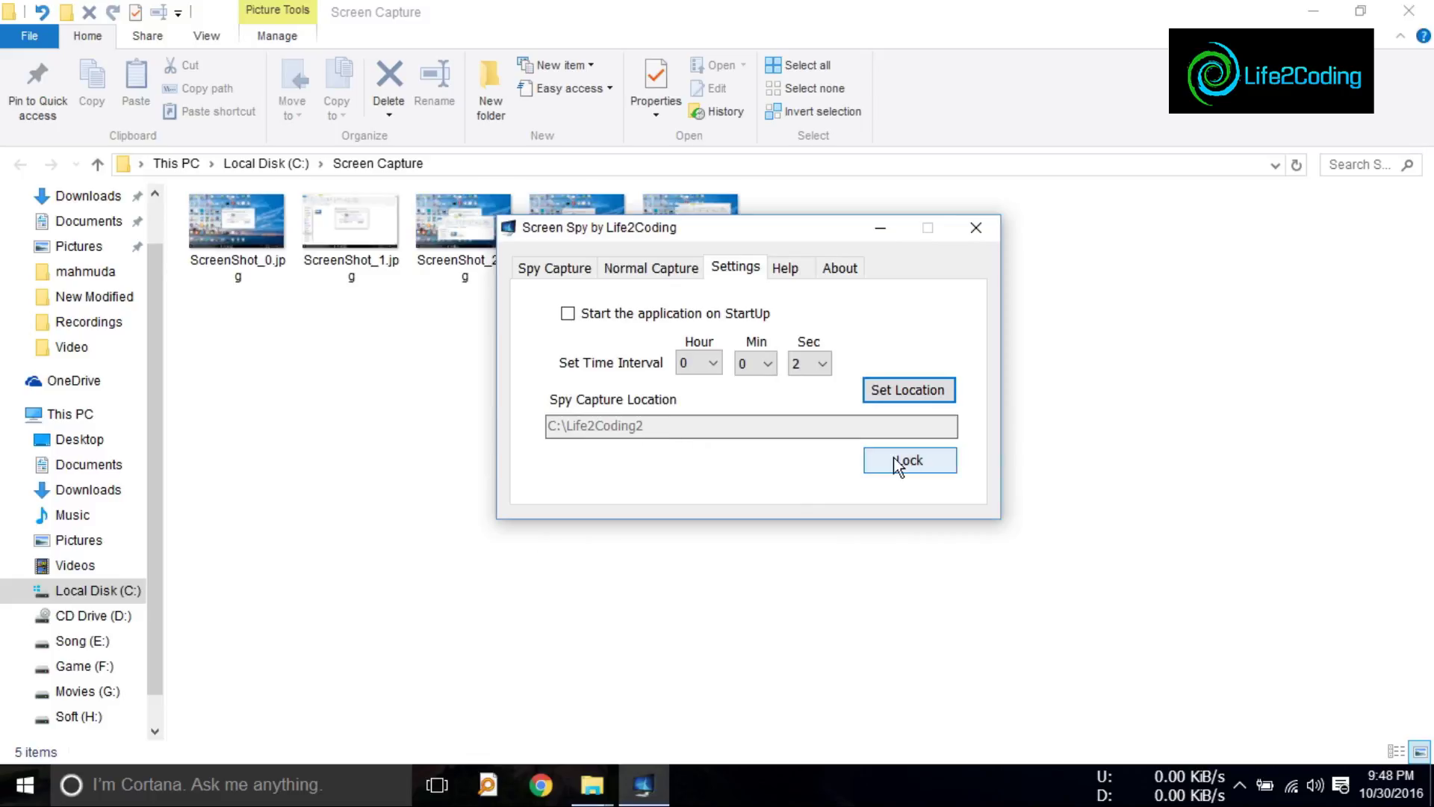
# Step: Start locking the Screen Spy settings with a password, then cancel the entry
pyautogui.moveTo(742, 226); pyautogui.dragTo(631, 304)
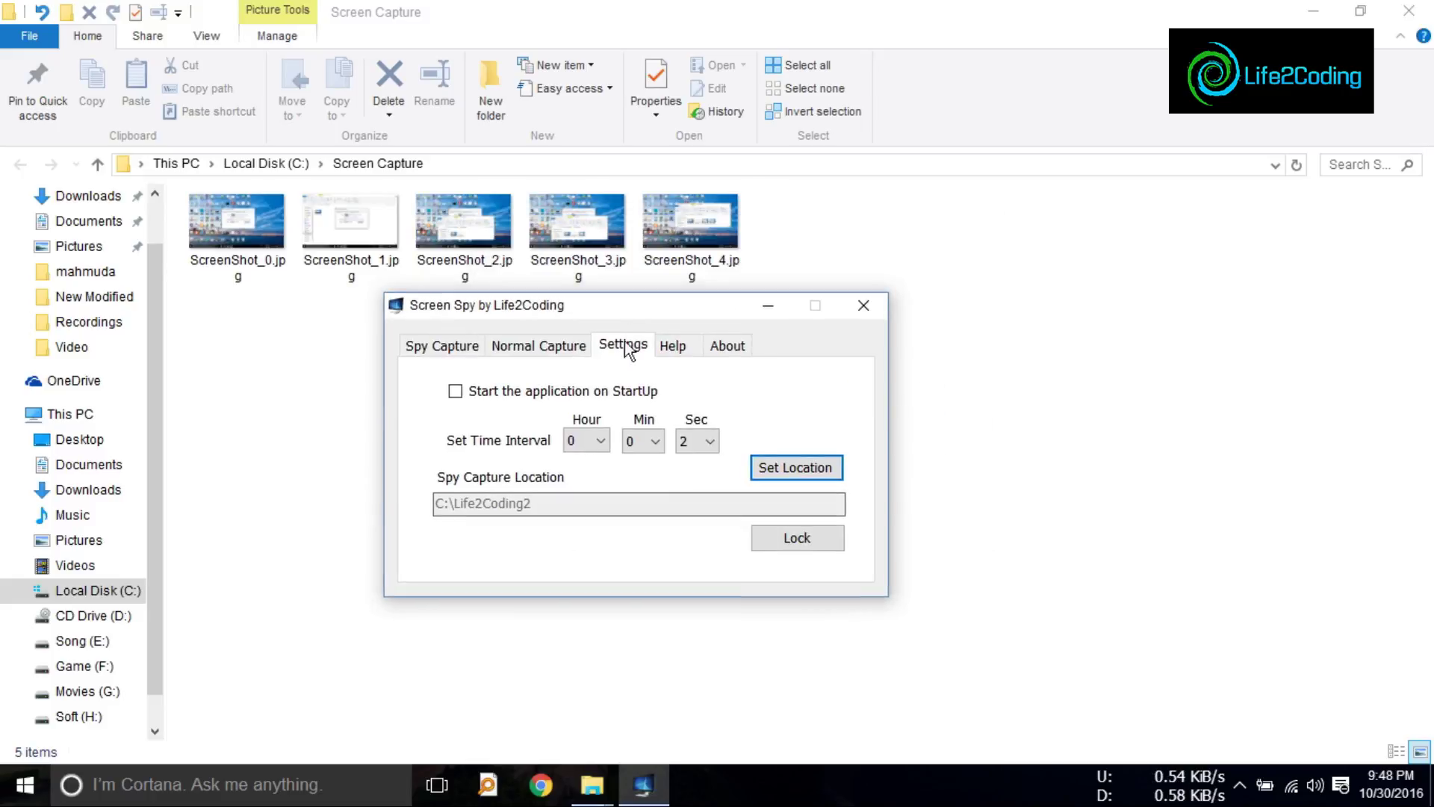
pyautogui.click(786, 536)
pyautogui.click(734, 357)
pyautogui.write('1')
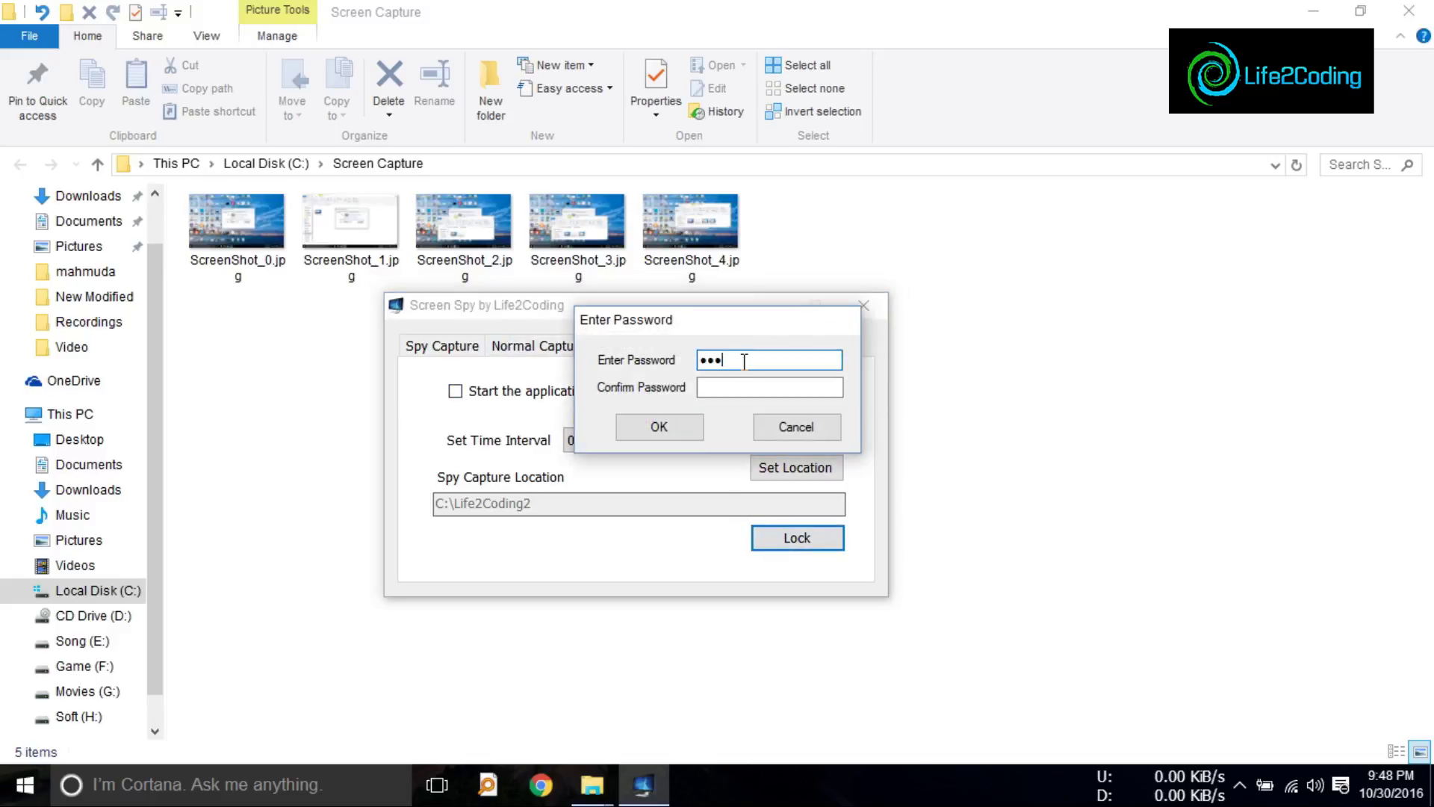
pyautogui.click(771, 433)
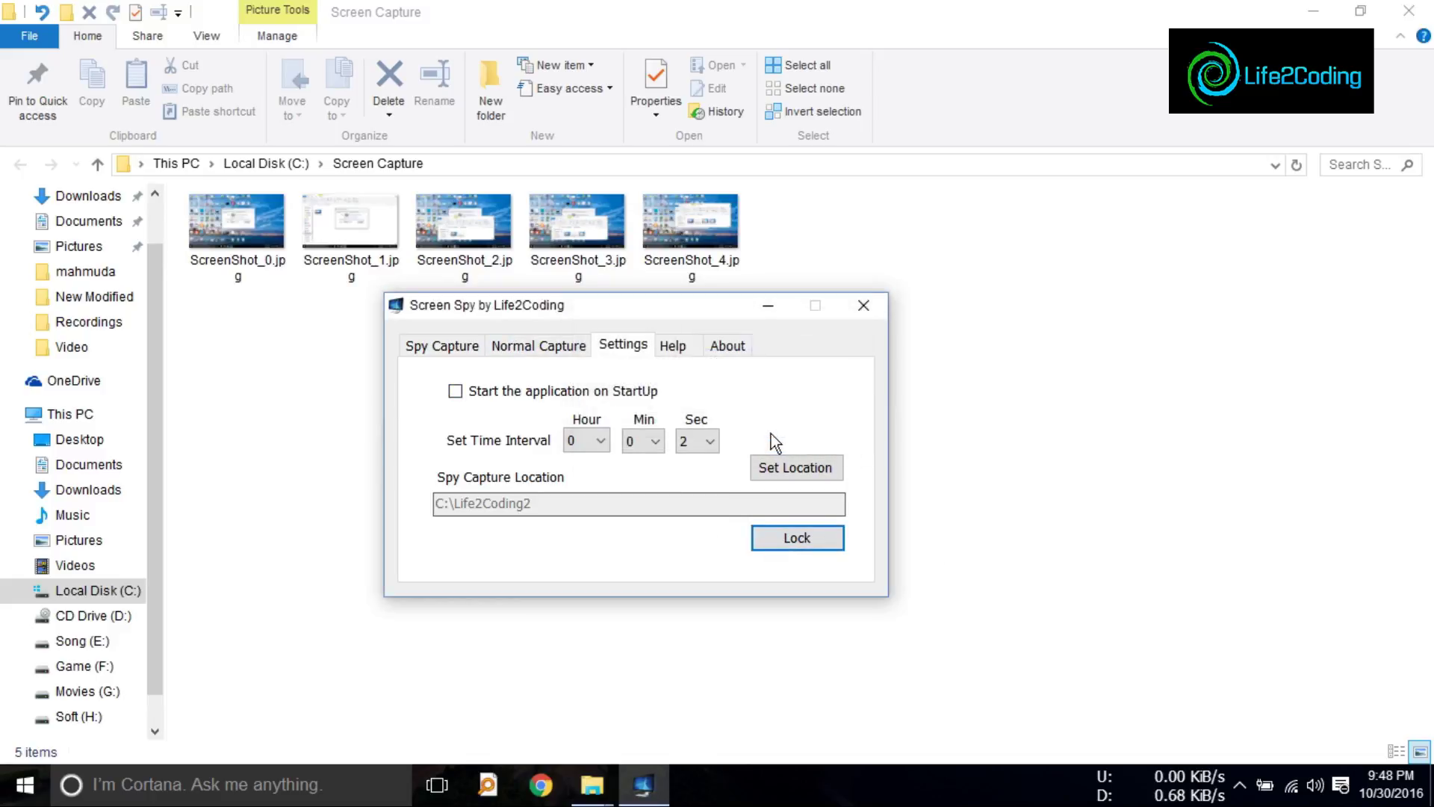
# Step: Check the Life2Coding2 folder on Local Disk (C:) in File Explorer, then return to Local Disk (C:)
pyautogui.click(281, 162)
pyautogui.doubleClick(239, 337)
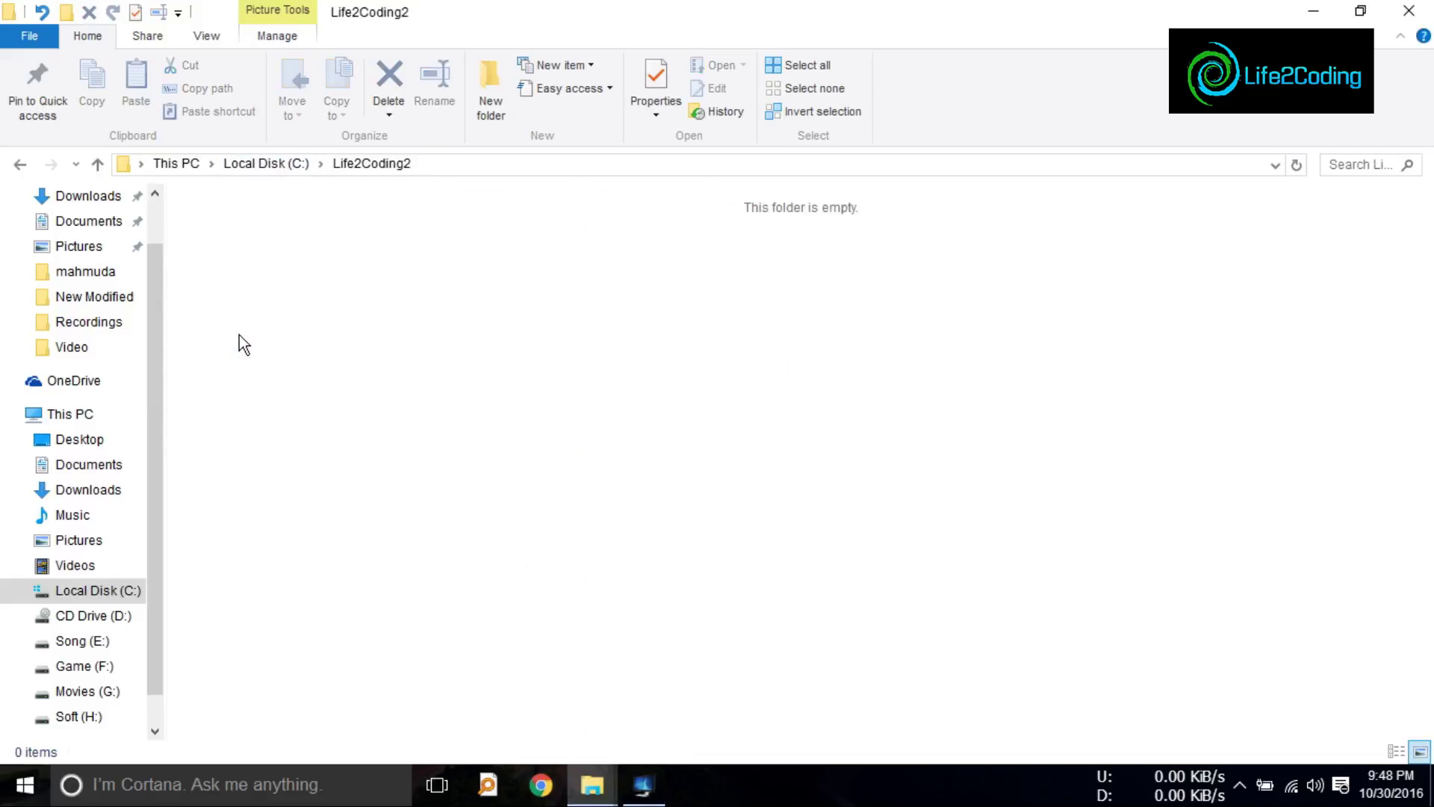
pyautogui.click(21, 163)
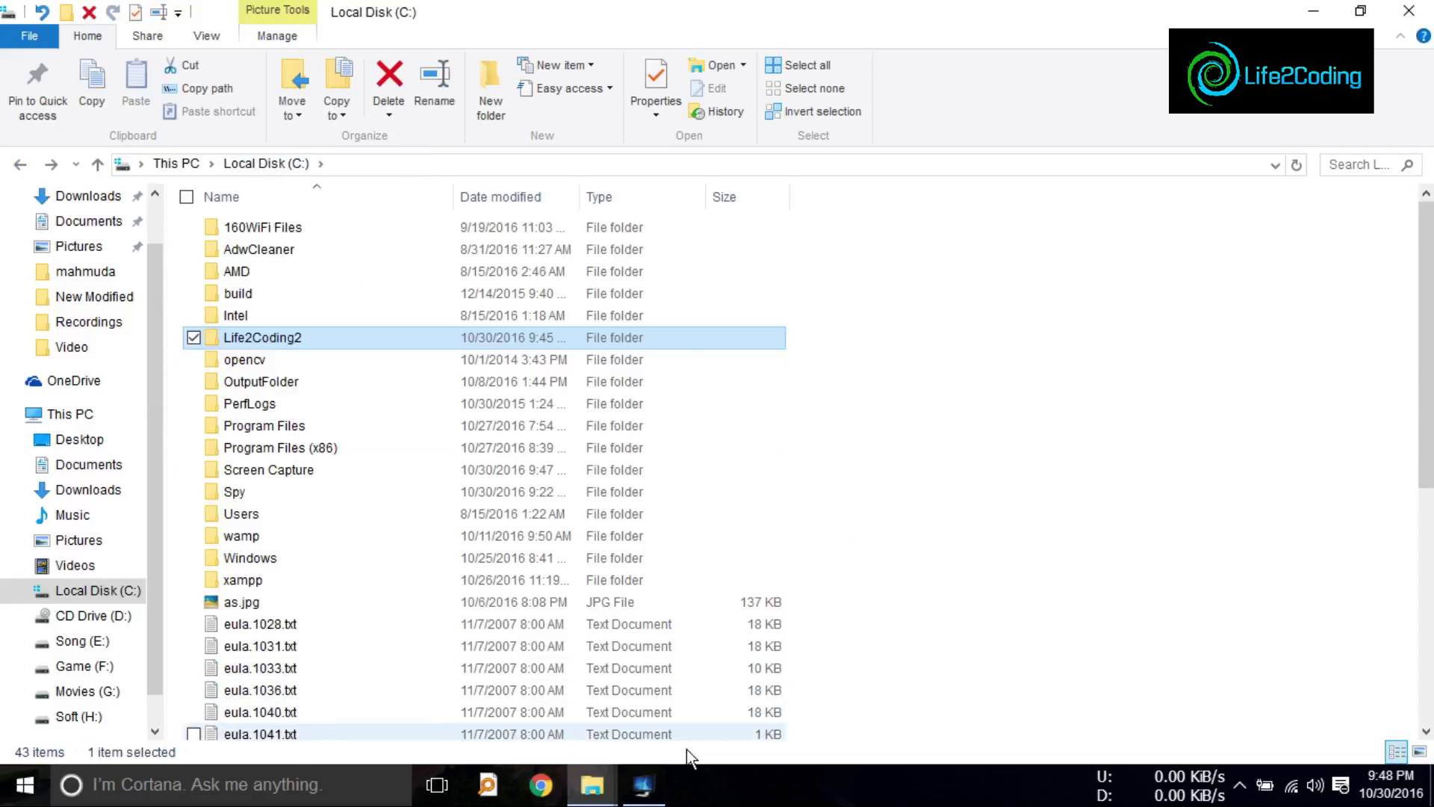
# Step: Lock the Screen Spy settings with a password entered and confirmed in both fields
pyautogui.click(643, 784)
pyautogui.click(796, 538)
pyautogui.click(728, 365)
pyautogui.write('12345')
pyautogui.click(735, 386)
pyautogui.write('12345')
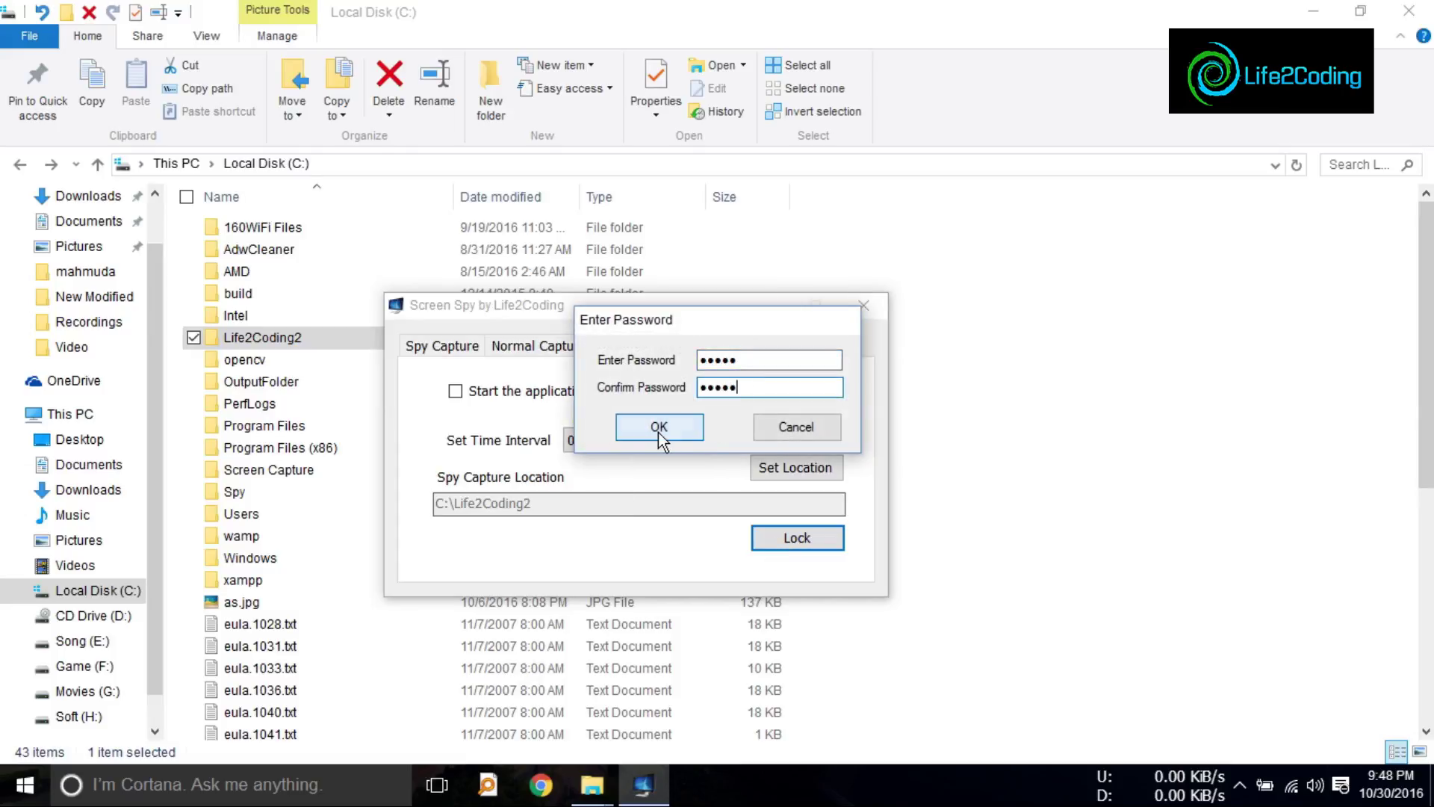
pyautogui.click(659, 430)
# Step: Refresh Local Disk (C:), reopen it through This PC, and return to Screen Spy
pyautogui.rightClick(1082, 411)
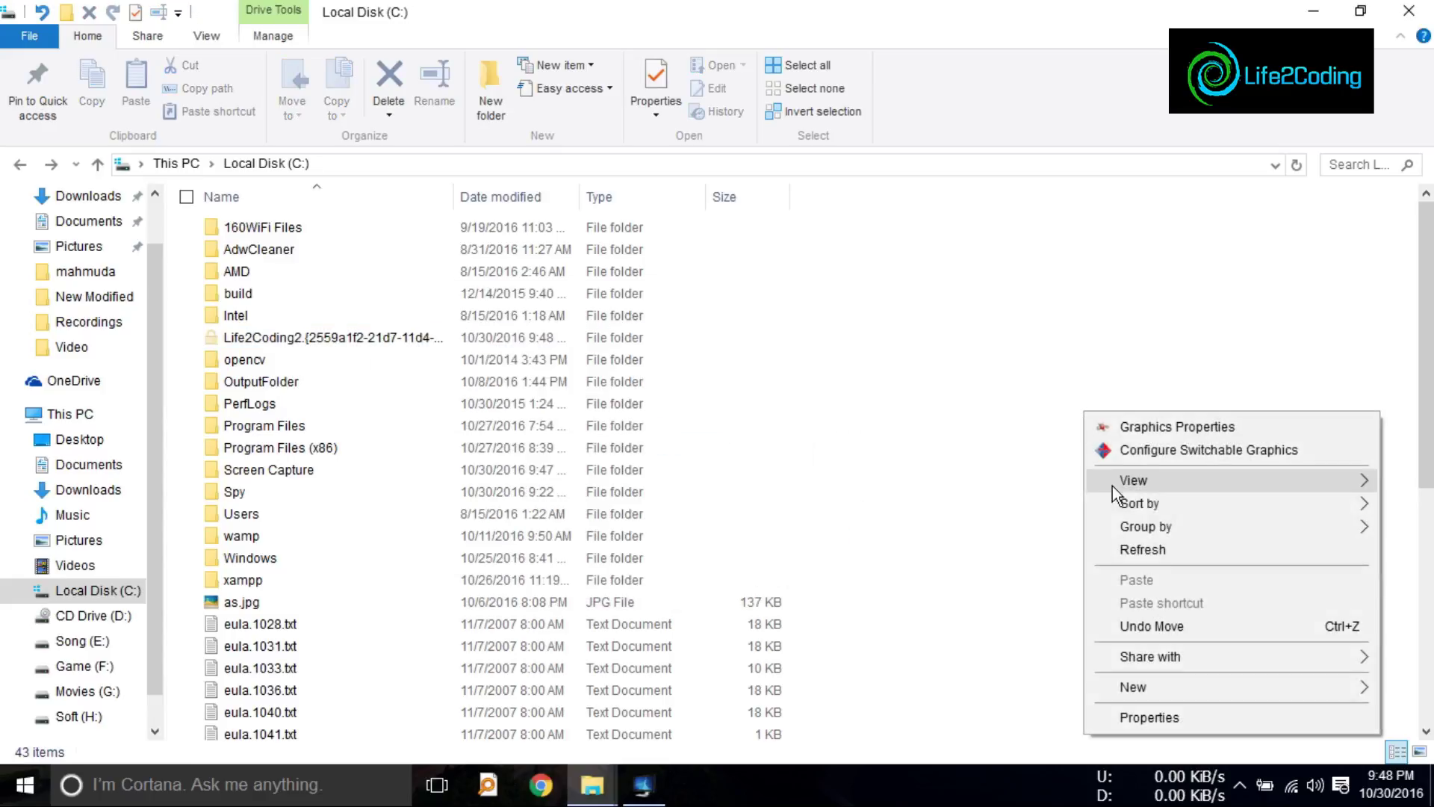
pyautogui.click(1150, 547)
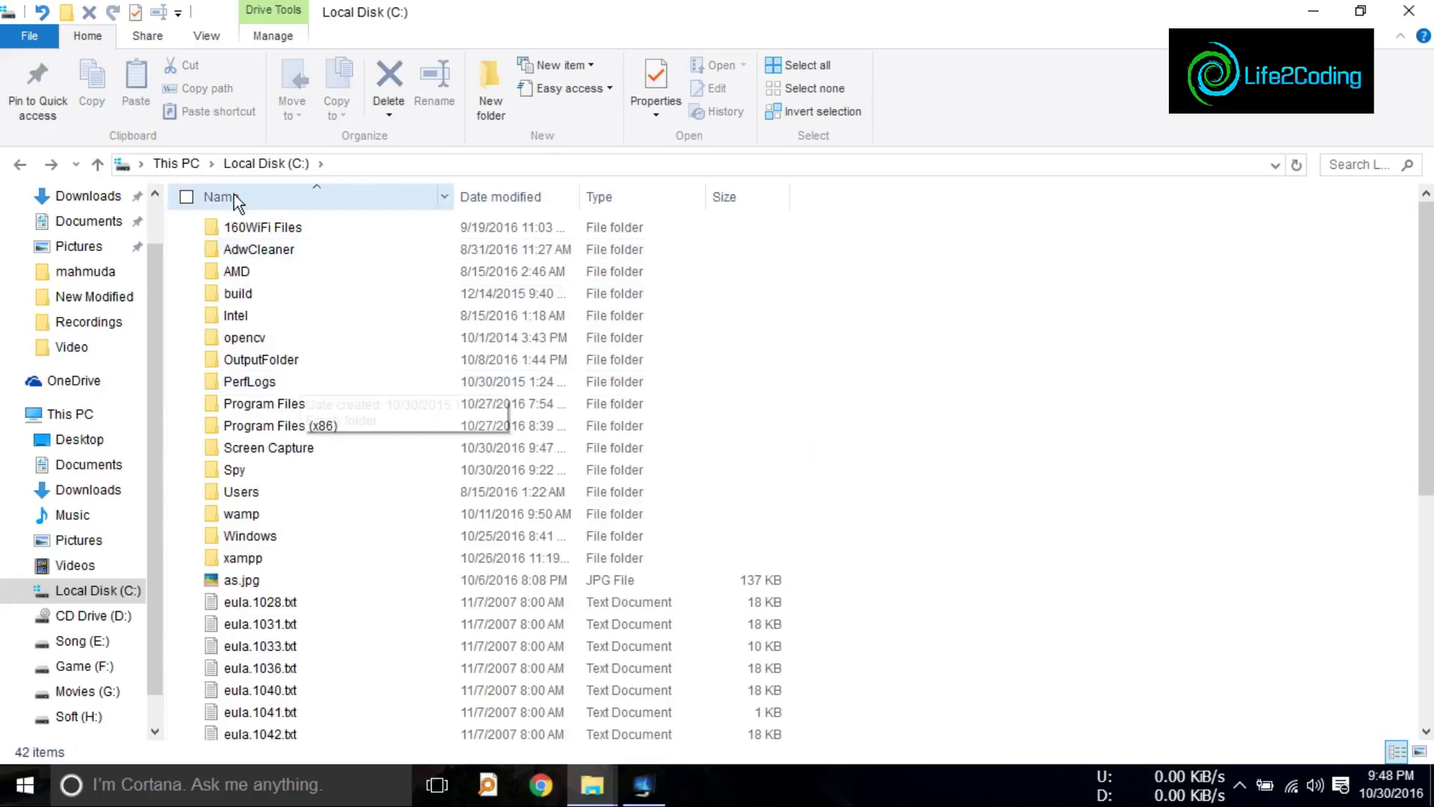
pyautogui.click(176, 163)
pyautogui.doubleClick(354, 403)
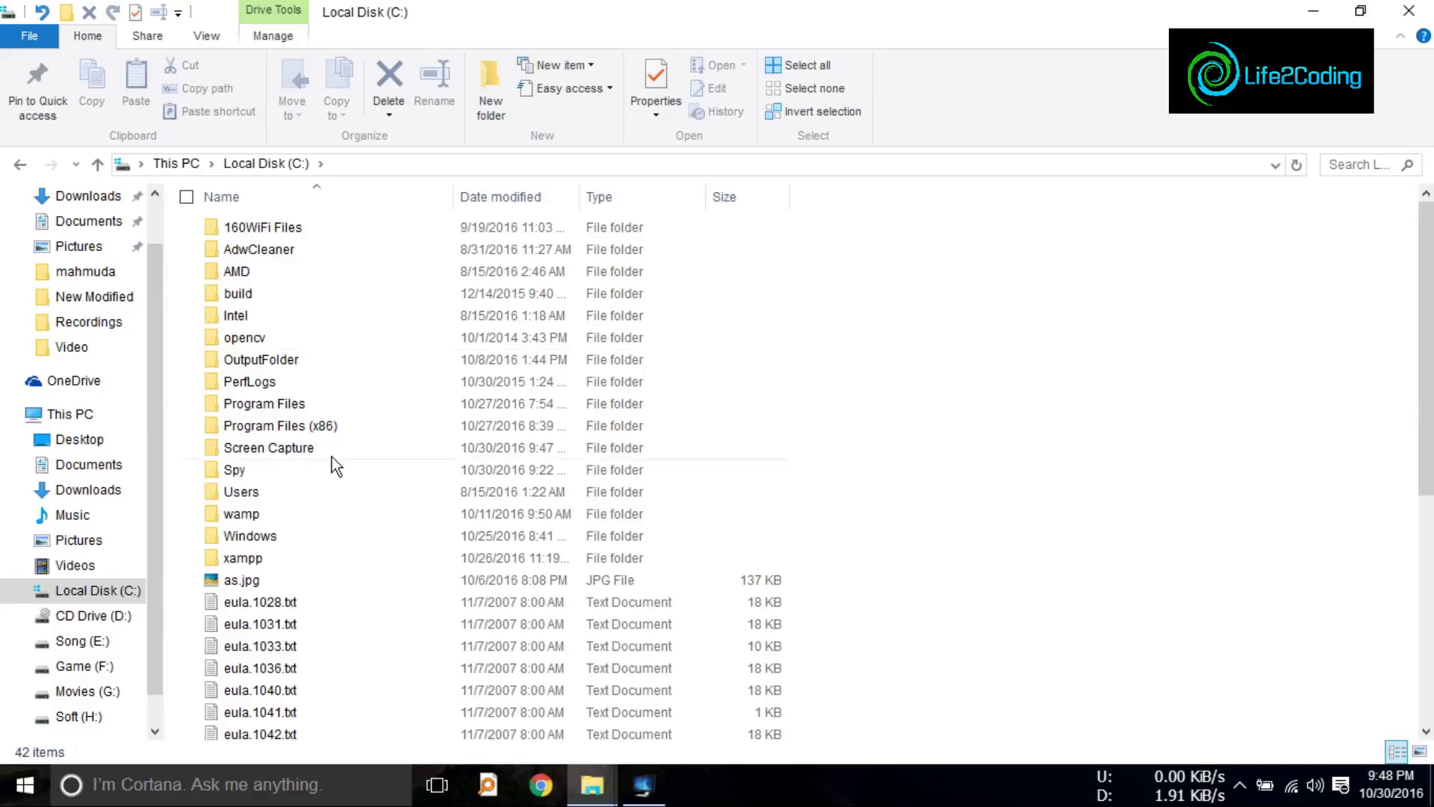
pyautogui.click(642, 784)
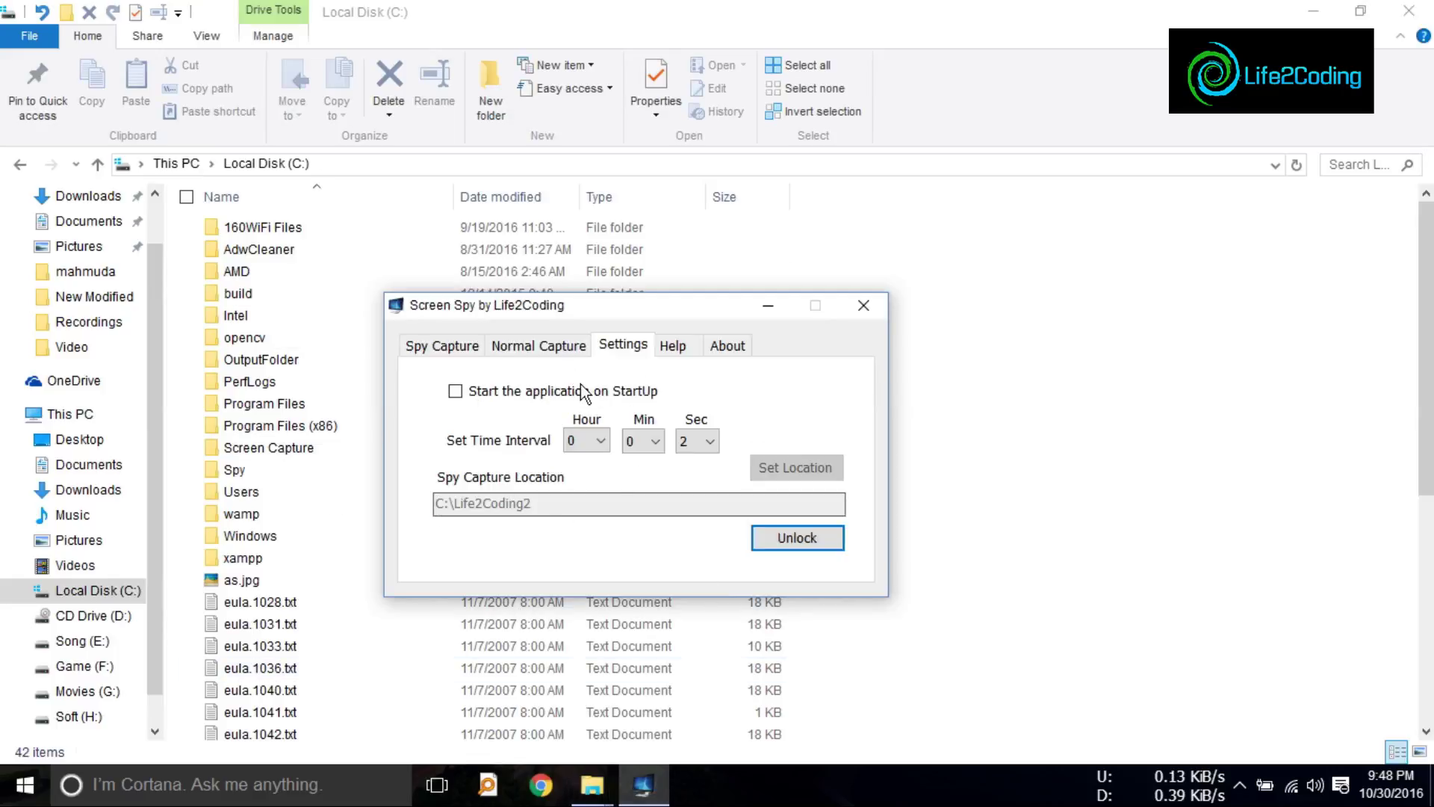
# Step: Start full-screen capture from the Spy Capture tab and restore down the Local Disk (C:) window
pyautogui.click(441, 351)
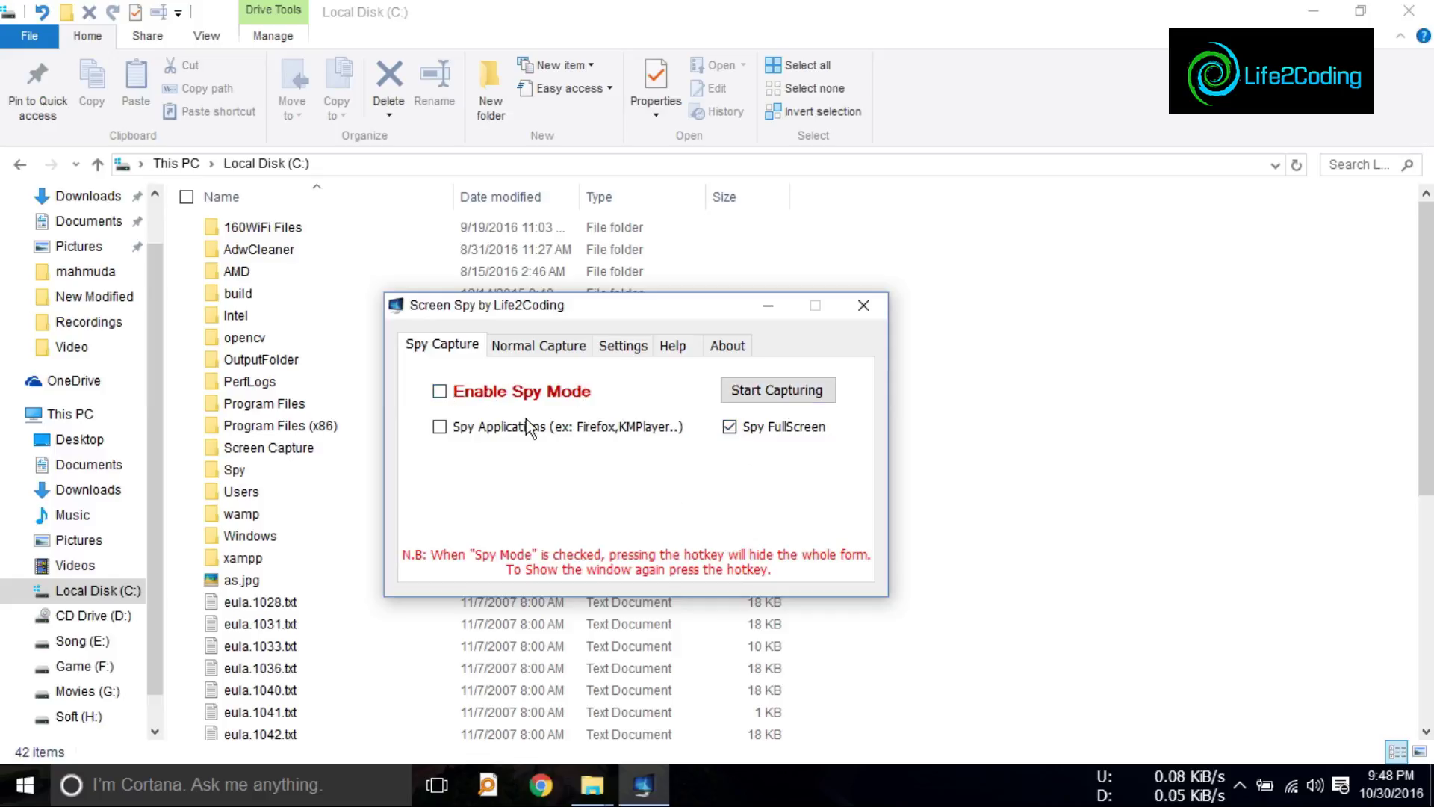
pyautogui.click(765, 387)
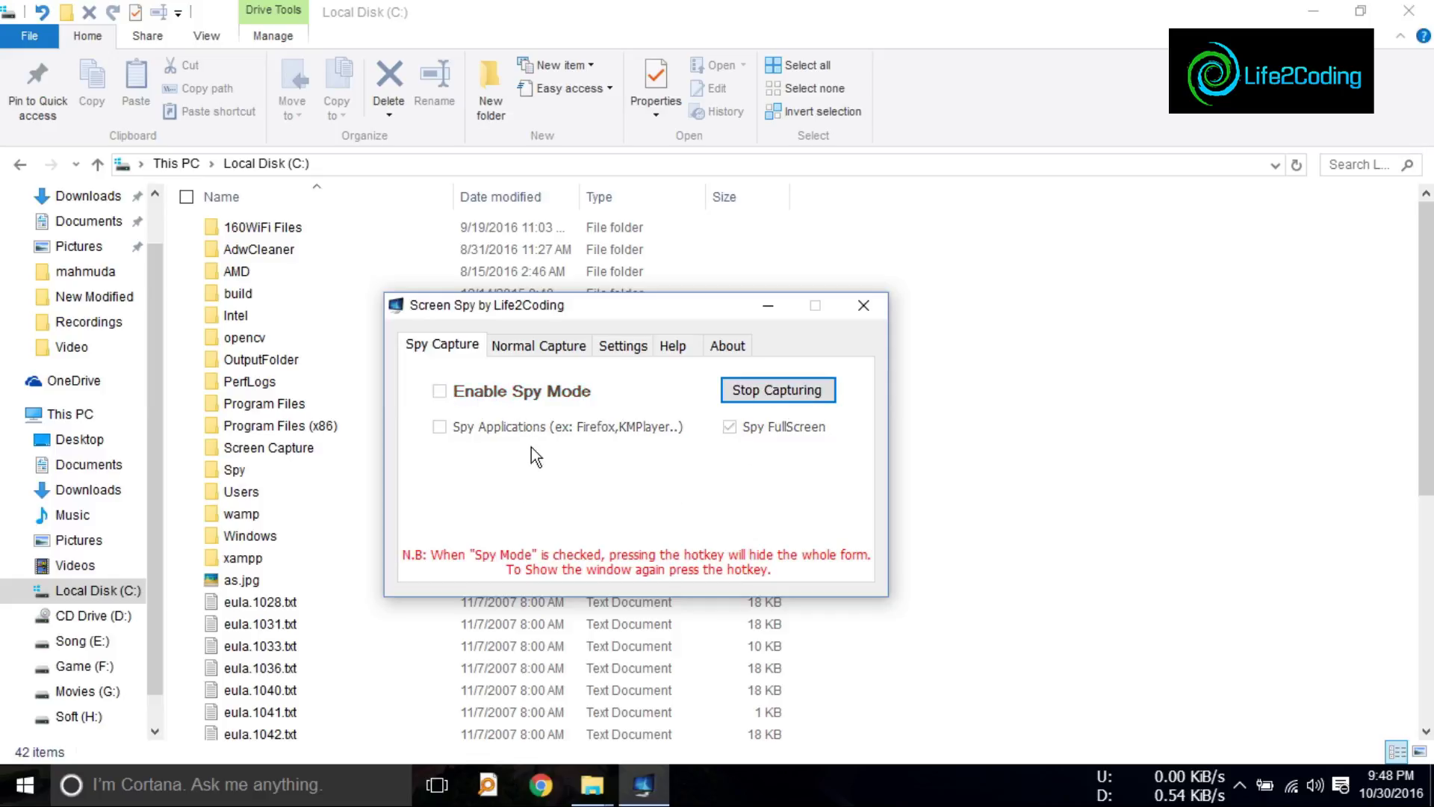
pyautogui.click(1362, 14)
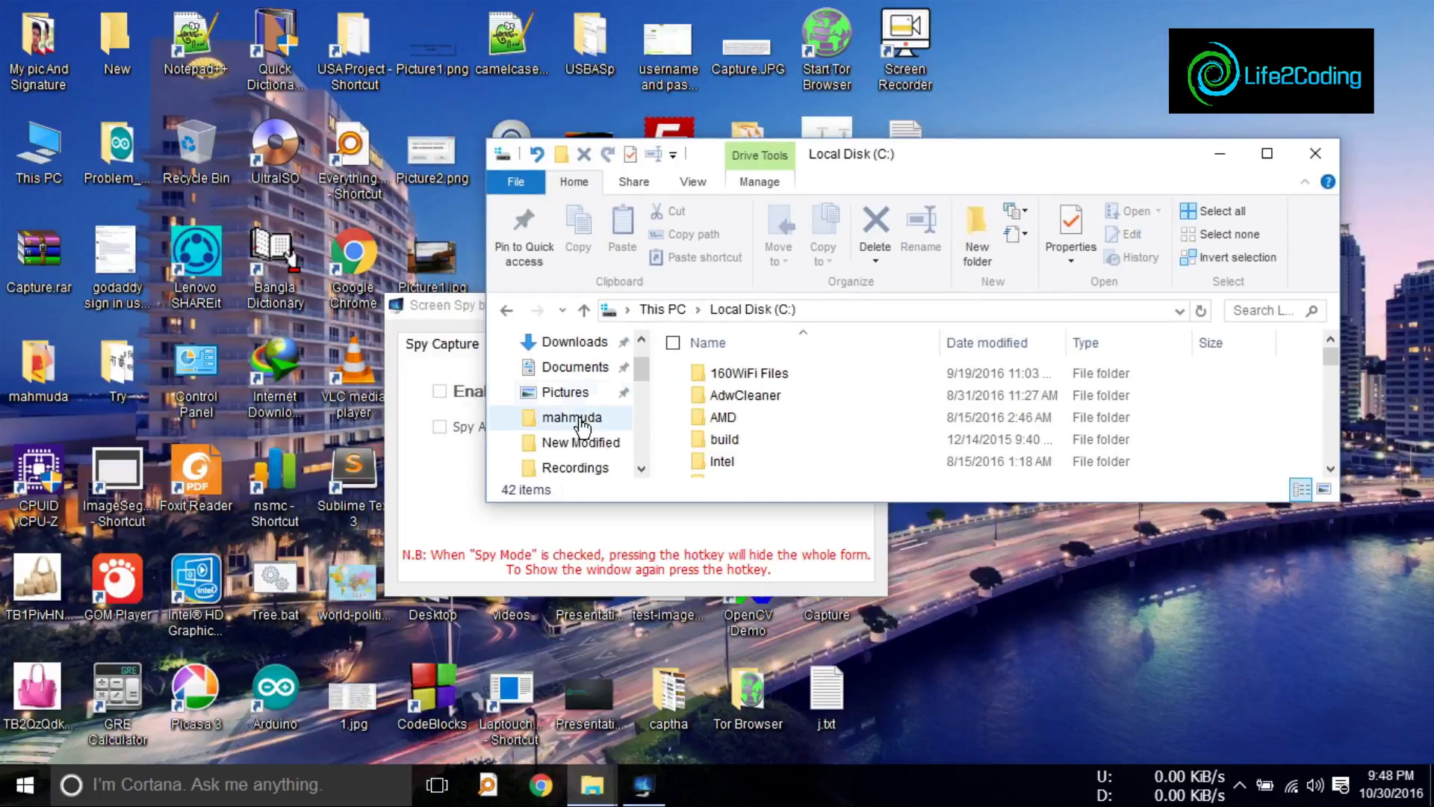
# Step: Look over Screen Spy's capture and settings tabs, then bring Local Disk (C:) forward
pyautogui.click(443, 312)
pyautogui.click(539, 345)
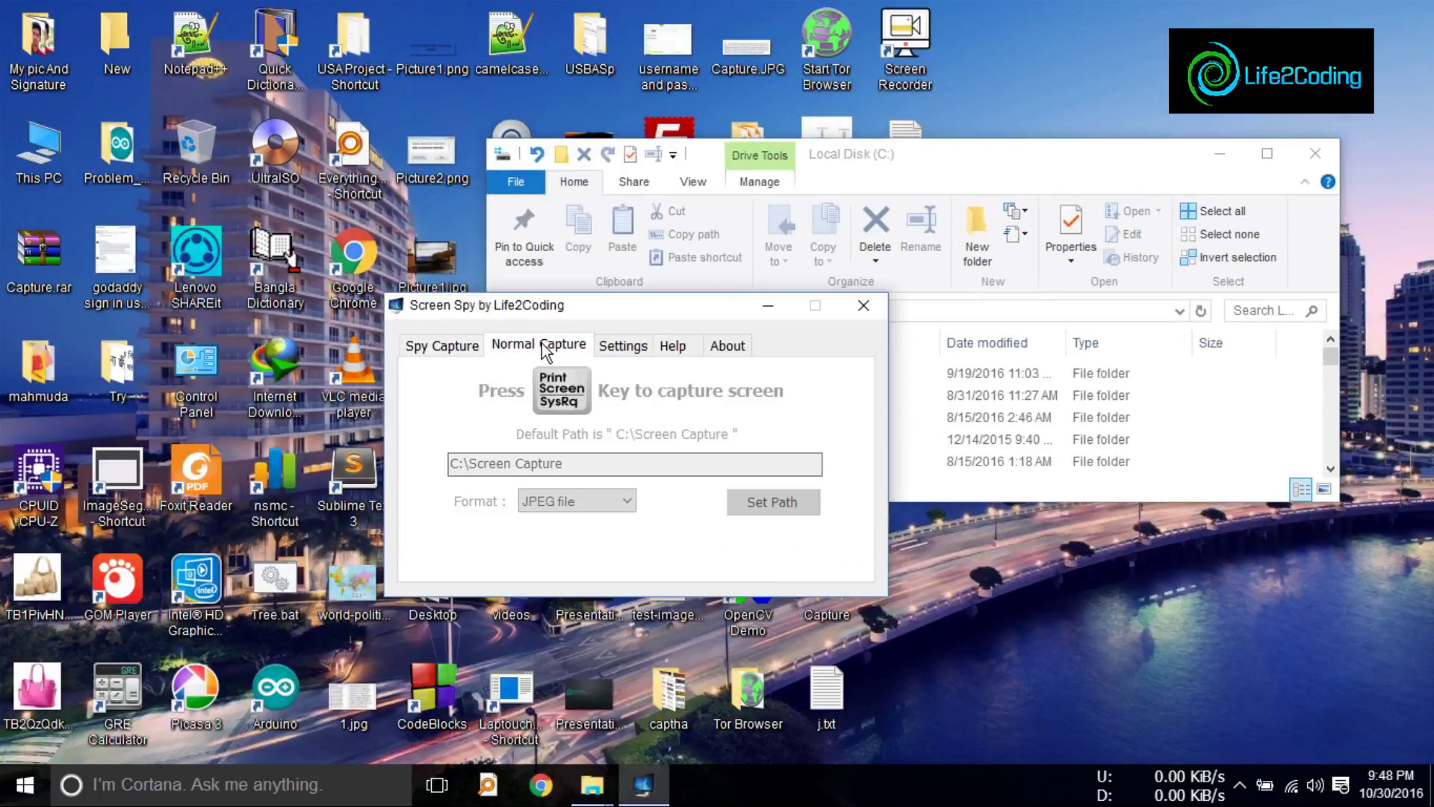
pyautogui.click(623, 345)
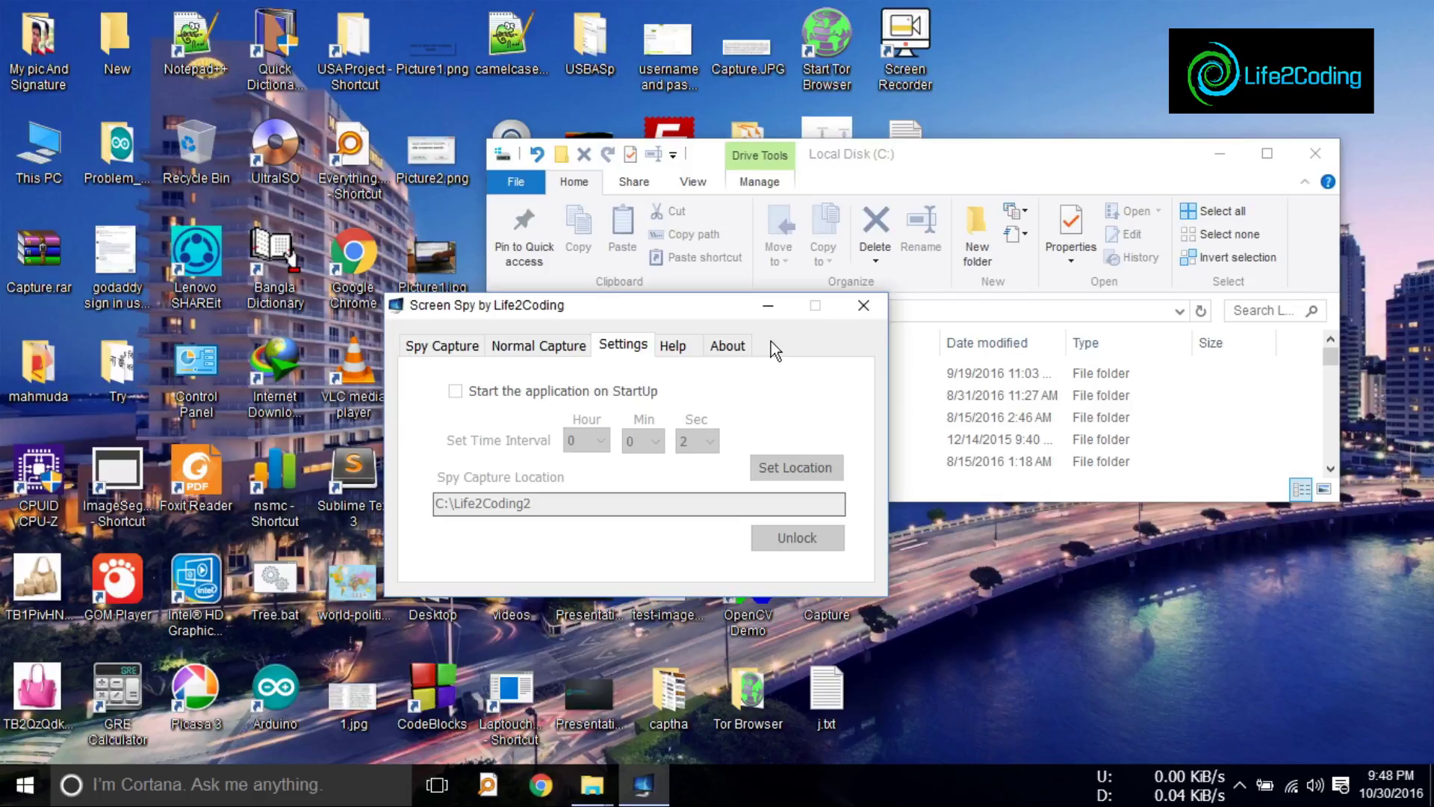
pyautogui.click(902, 150)
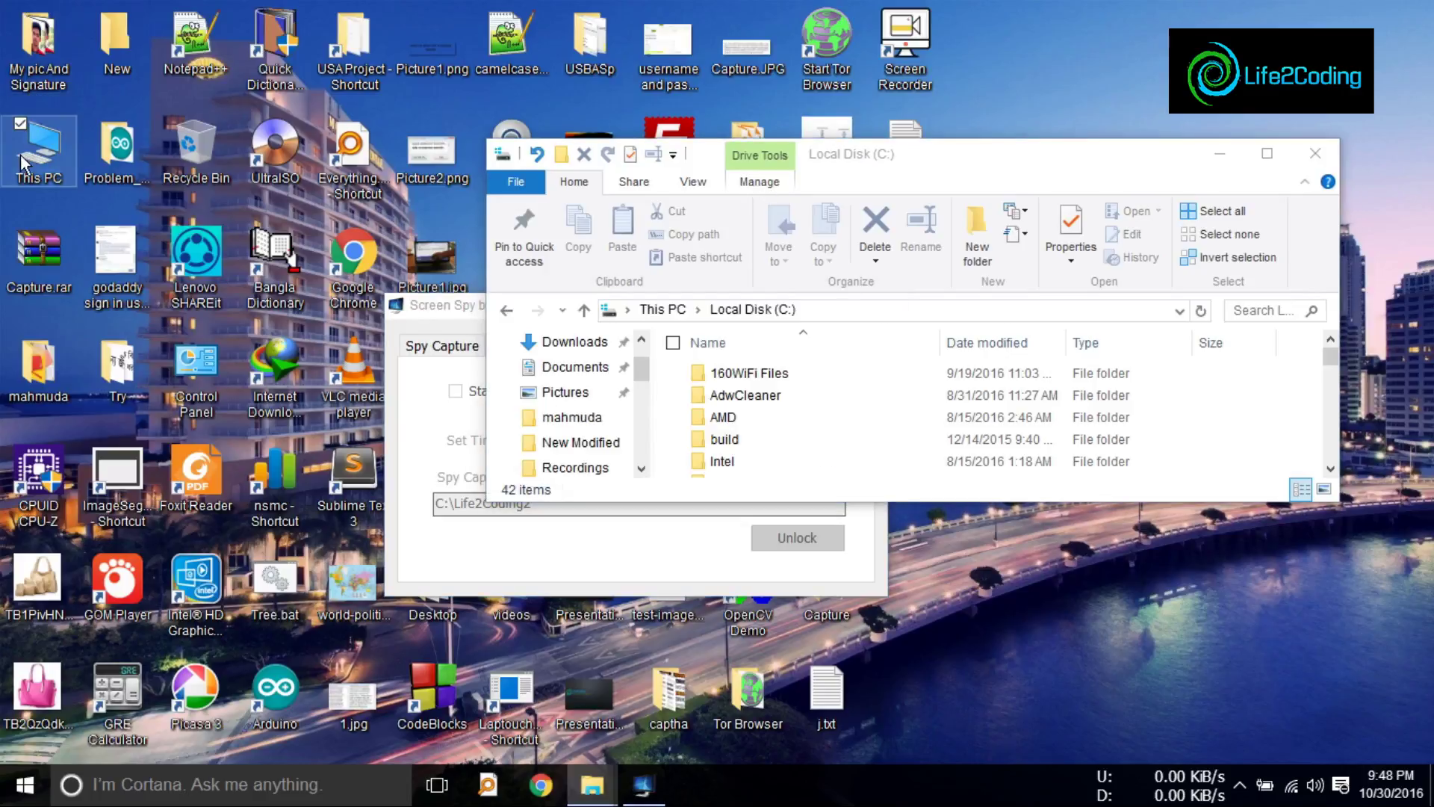
# Step: Open Game (F:) from This PC in a smaller window moved aside, then return to Screen Spy
pyautogui.doubleClick(23, 161)
pyautogui.doubleClick(971, 138)
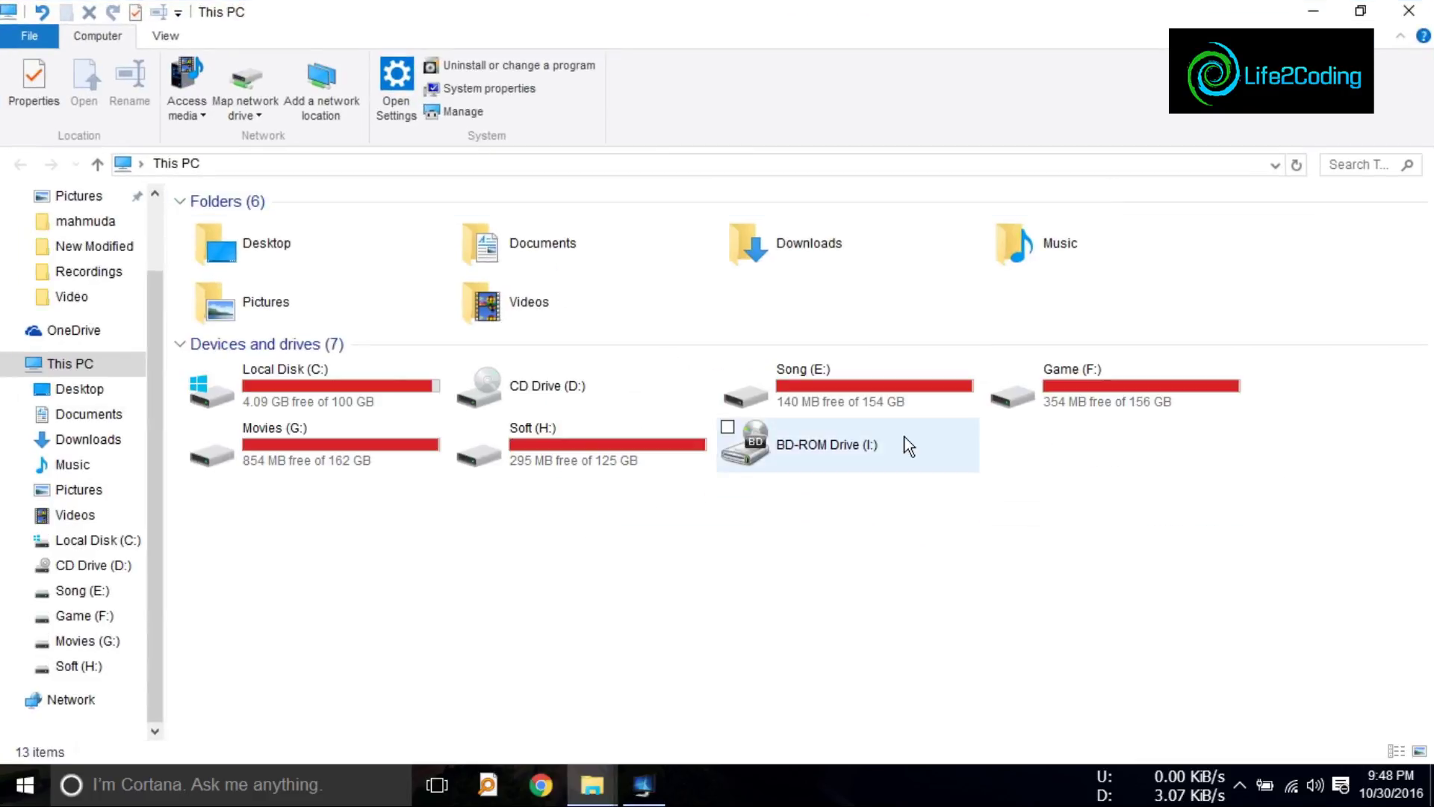
pyautogui.doubleClick(1016, 392)
pyautogui.click(1360, 10)
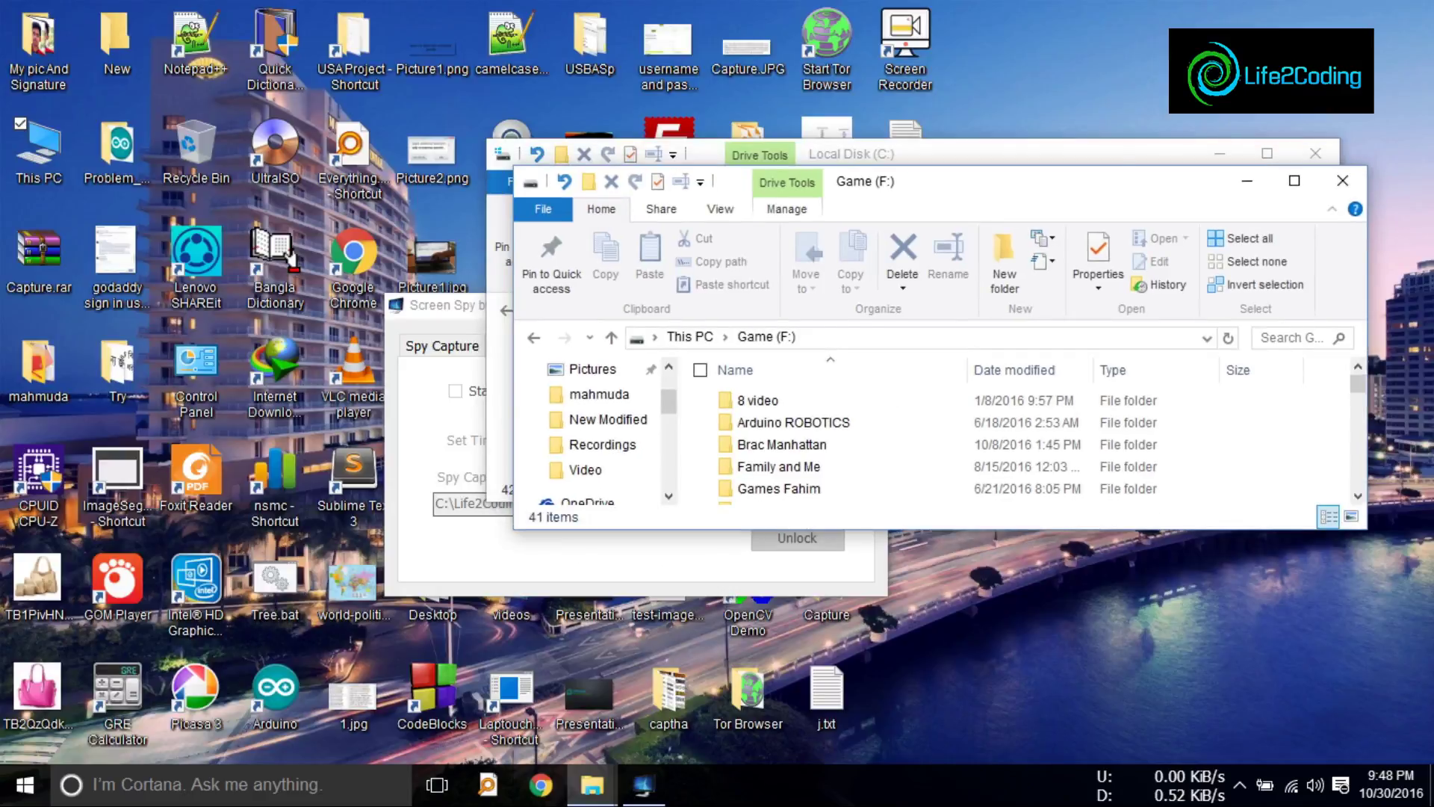
pyautogui.moveTo(1105, 196); pyautogui.dragTo(824, 449)
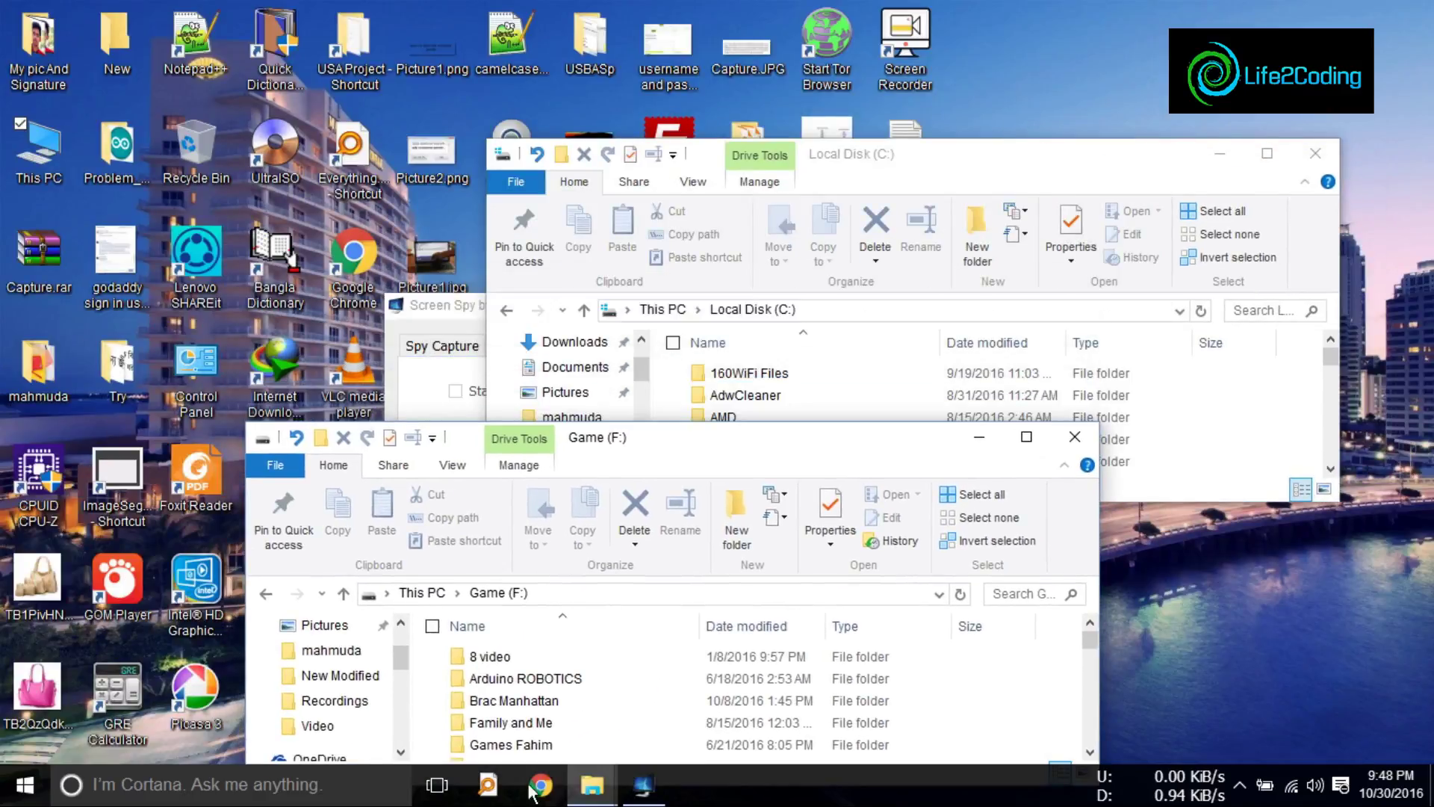
pyautogui.click(642, 784)
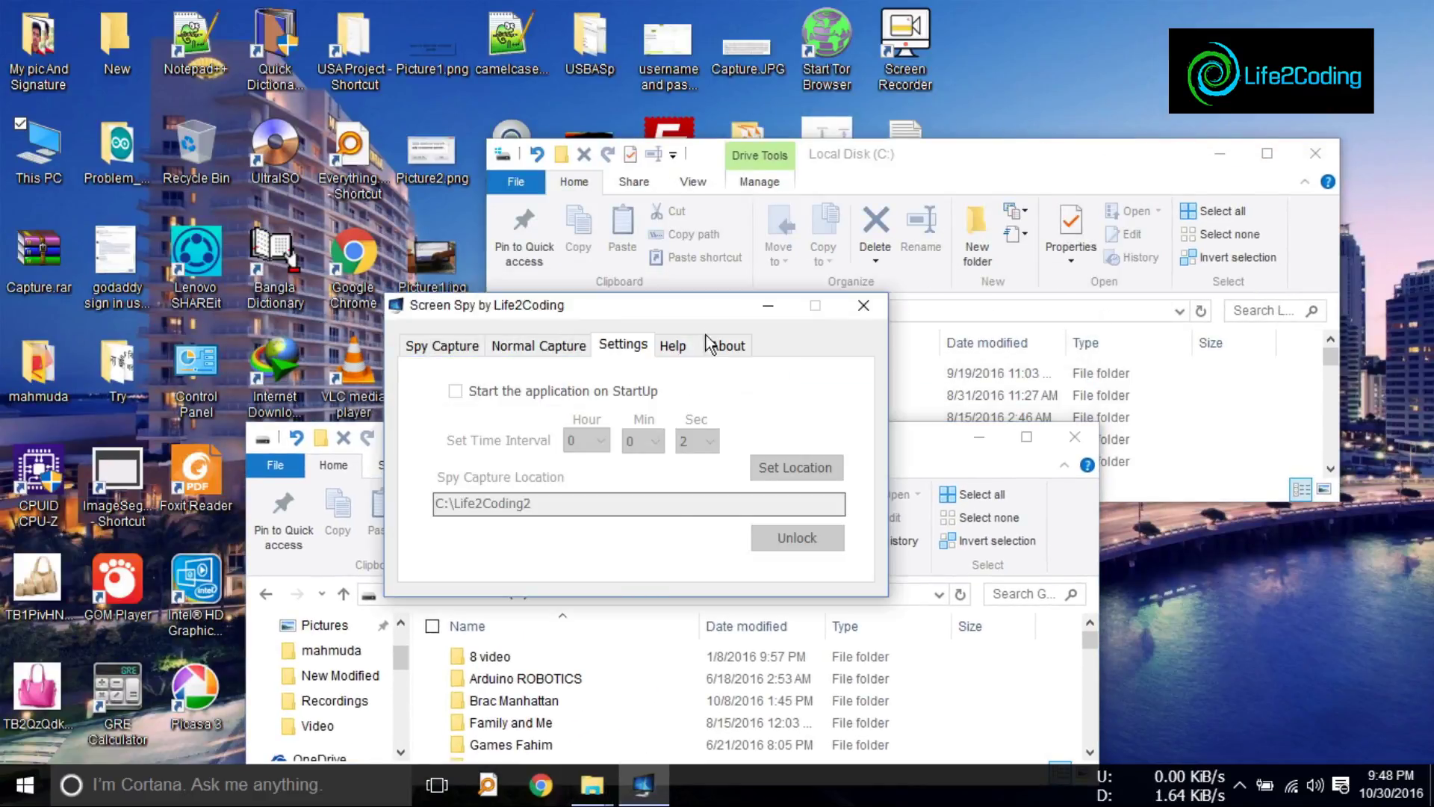
pyautogui.click(435, 242)
# Step: Stop capturing screenshots and switch Screen Spy to its Settings tab
pyautogui.click(373, 245)
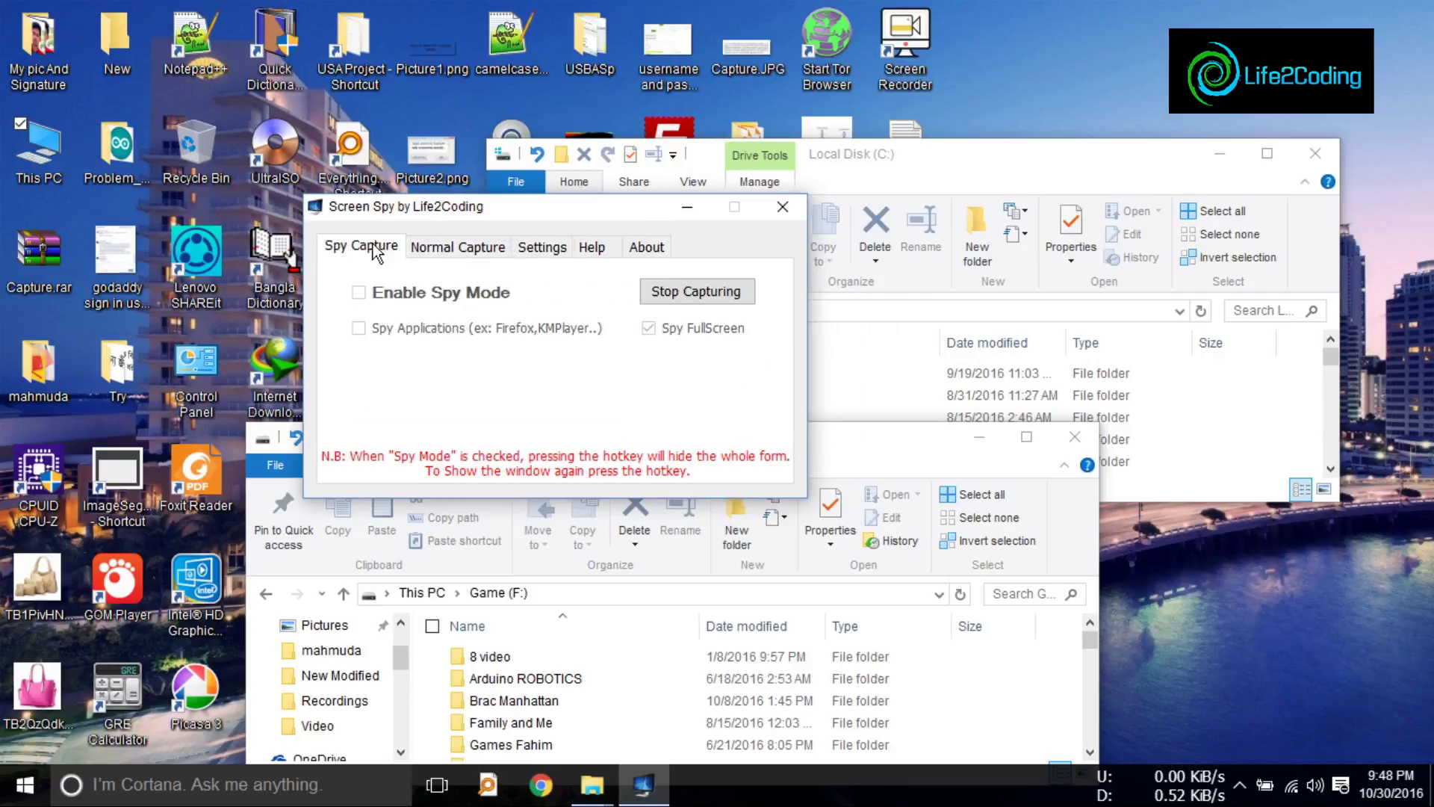
pyautogui.click(699, 293)
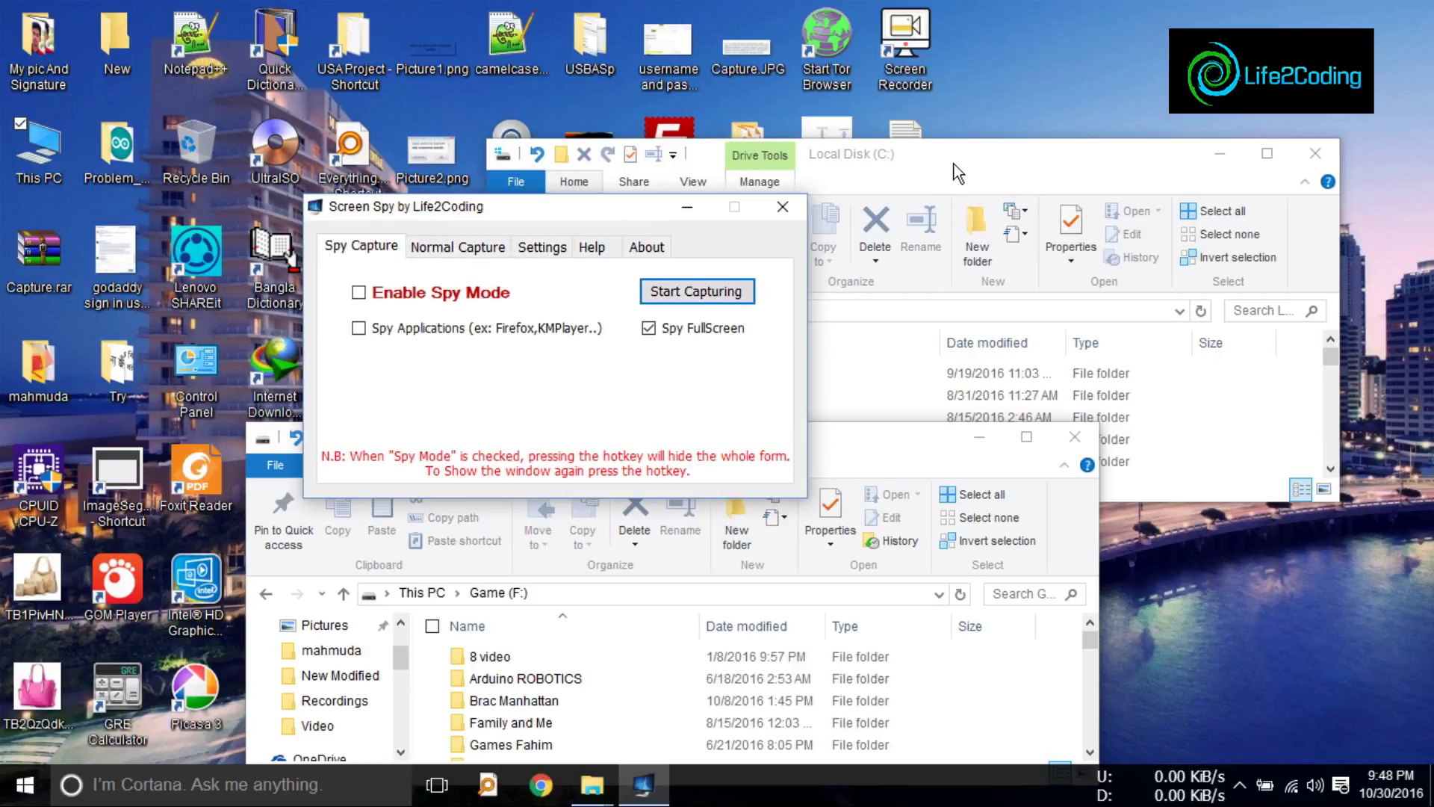
pyautogui.click(543, 247)
pyautogui.moveTo(602, 204); pyautogui.dragTo(1124, 149)
# Step: Unlock the settings with the password, maximize Life2Coding2, and open ScreenShot_0.jpg
pyautogui.click(1228, 384)
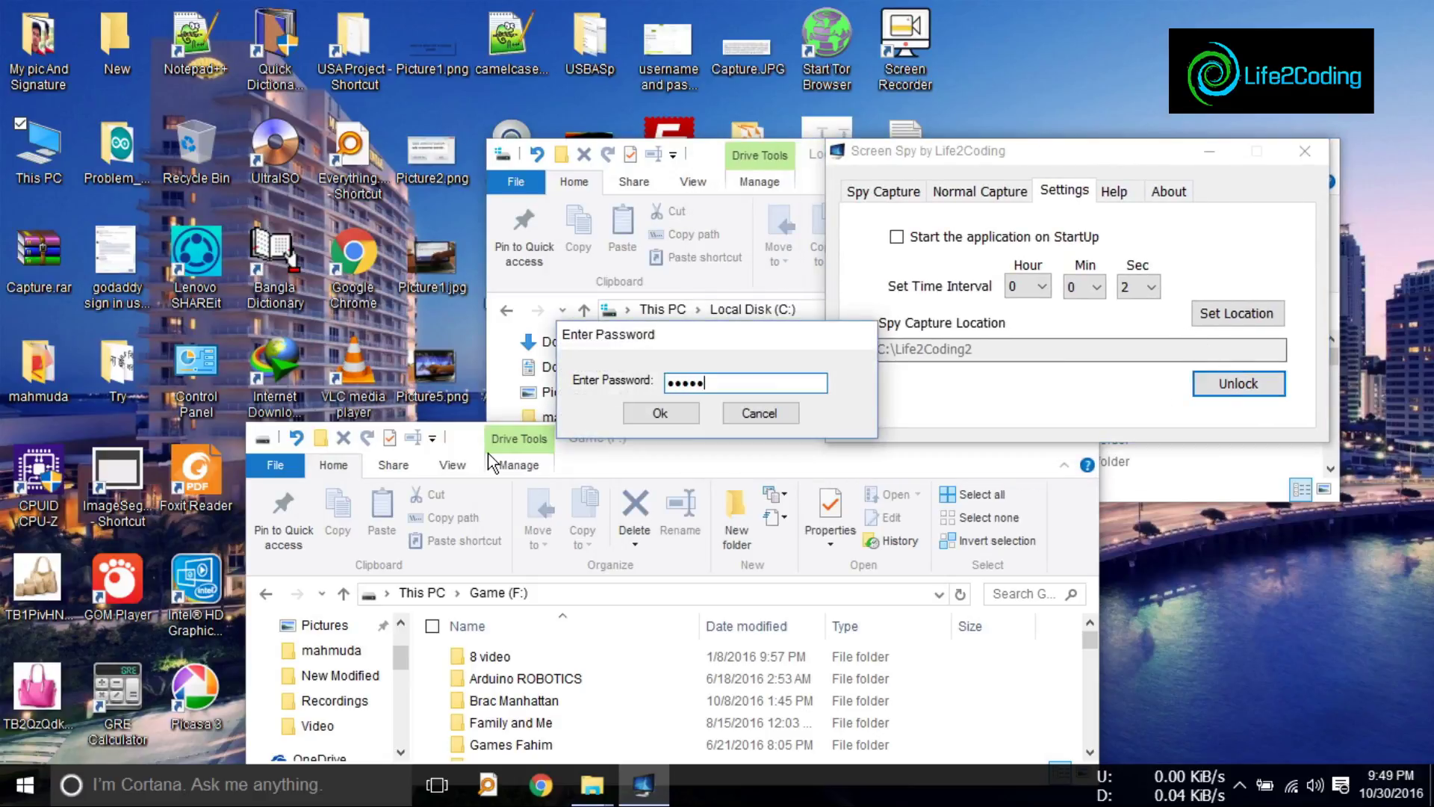
pyautogui.click(644, 410)
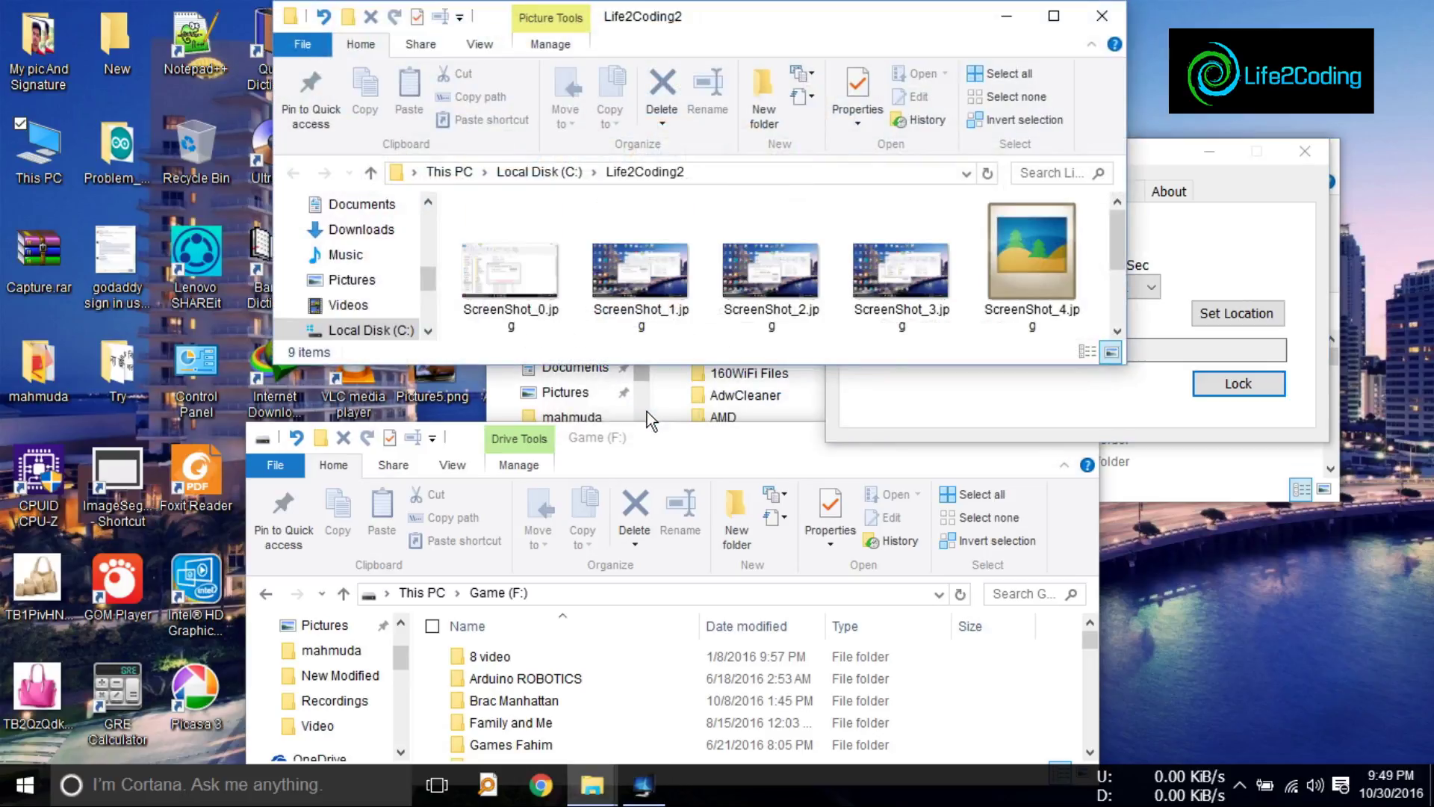
pyautogui.doubleClick(1042, 23)
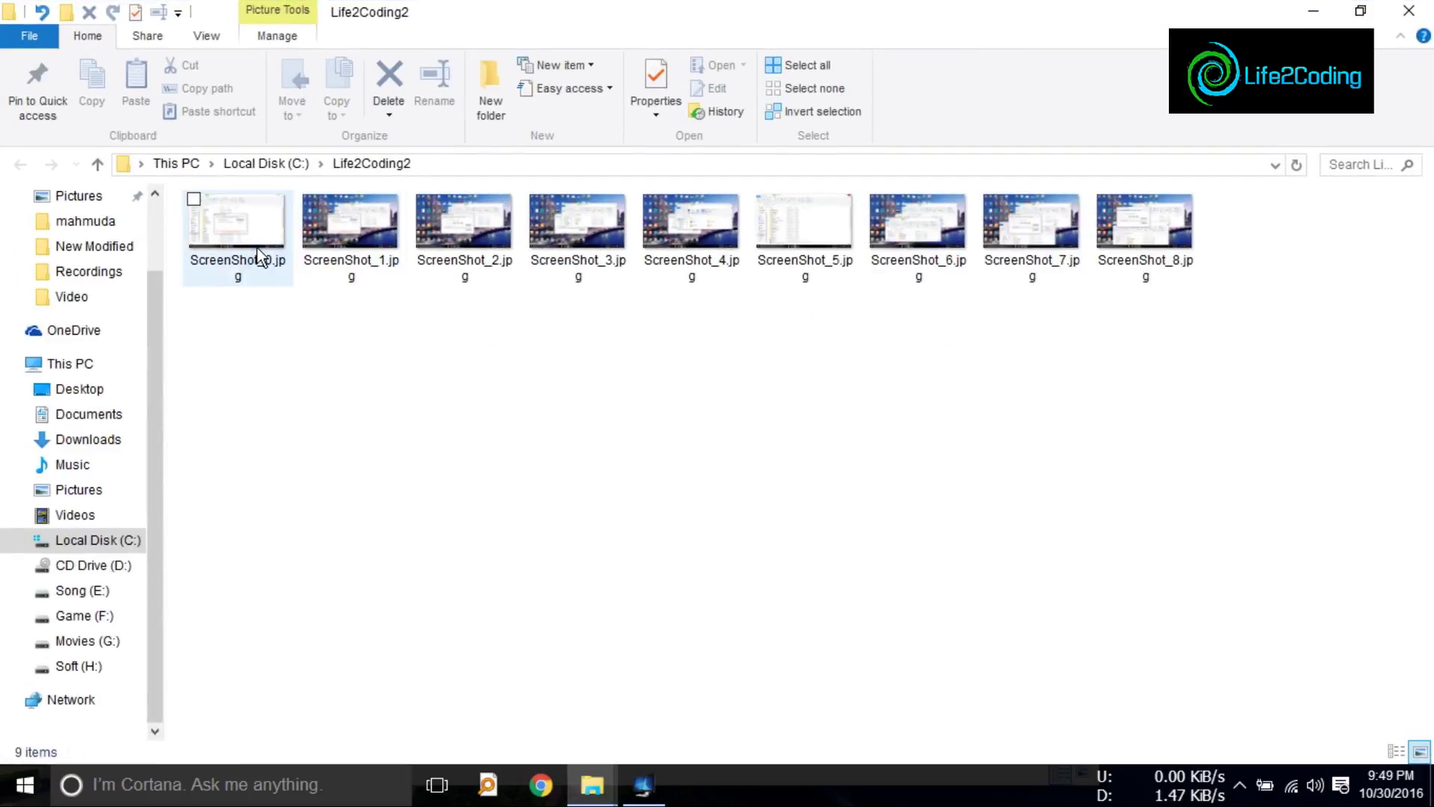
pyautogui.doubleClick(256, 257)
# Step: Page through the captures up to ScreenShot_8.jpg in Picasa Photo Viewer, then close it
pyautogui.click(756, 767)
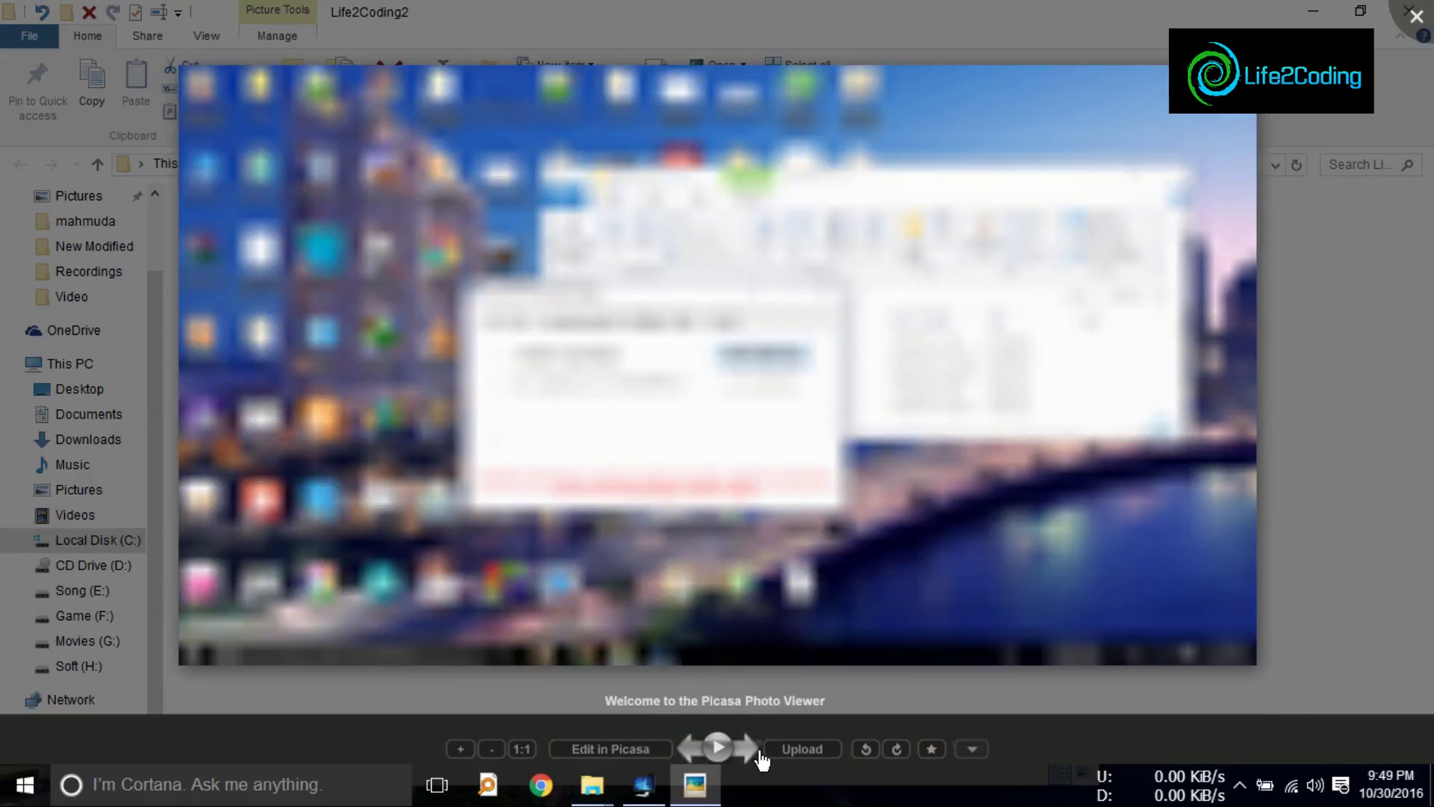
pyautogui.click(757, 765)
pyautogui.click(760, 762)
pyautogui.click(762, 760)
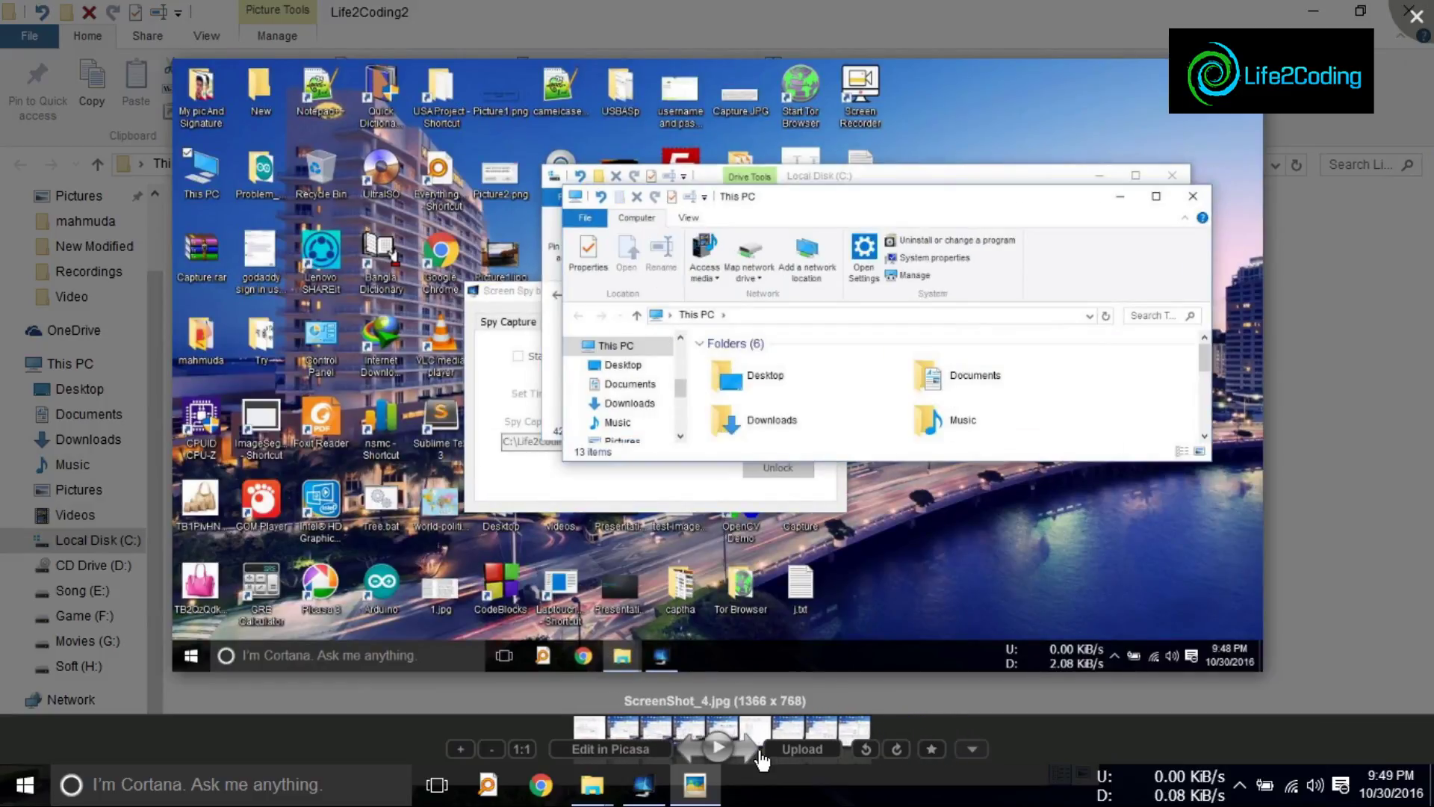
pyautogui.click(762, 760)
pyautogui.click(761, 761)
pyautogui.click(762, 760)
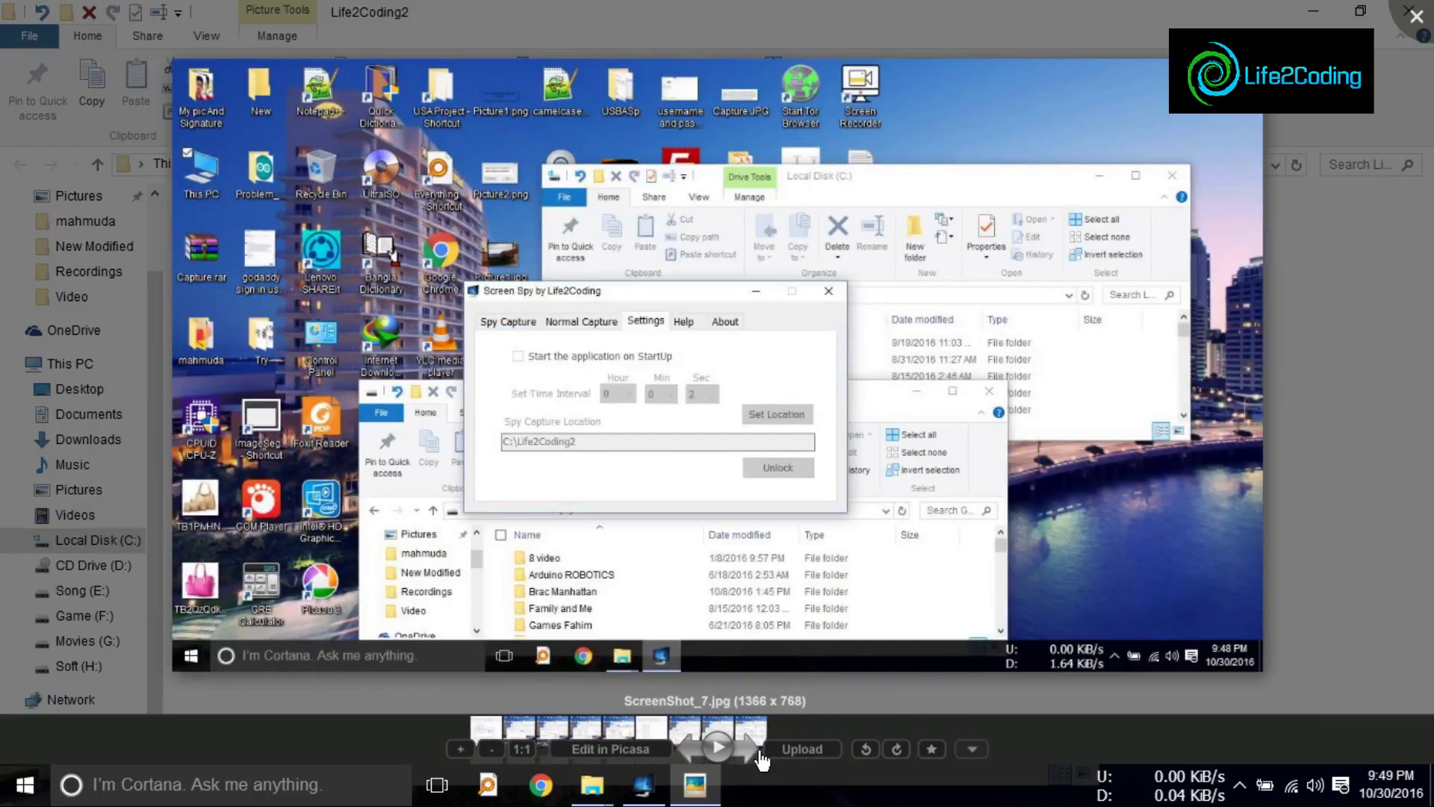
pyautogui.click(750, 756)
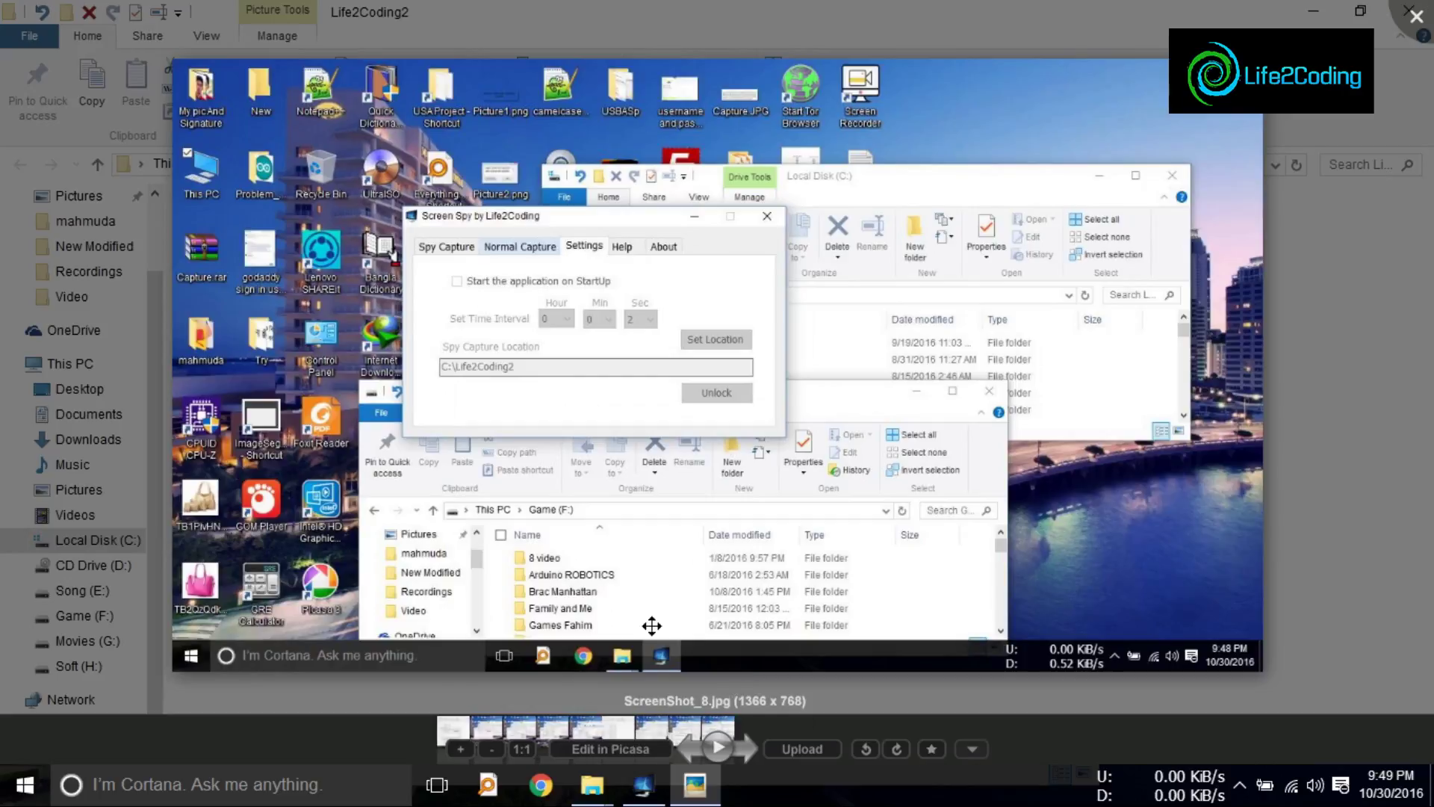
pyautogui.click(1416, 16)
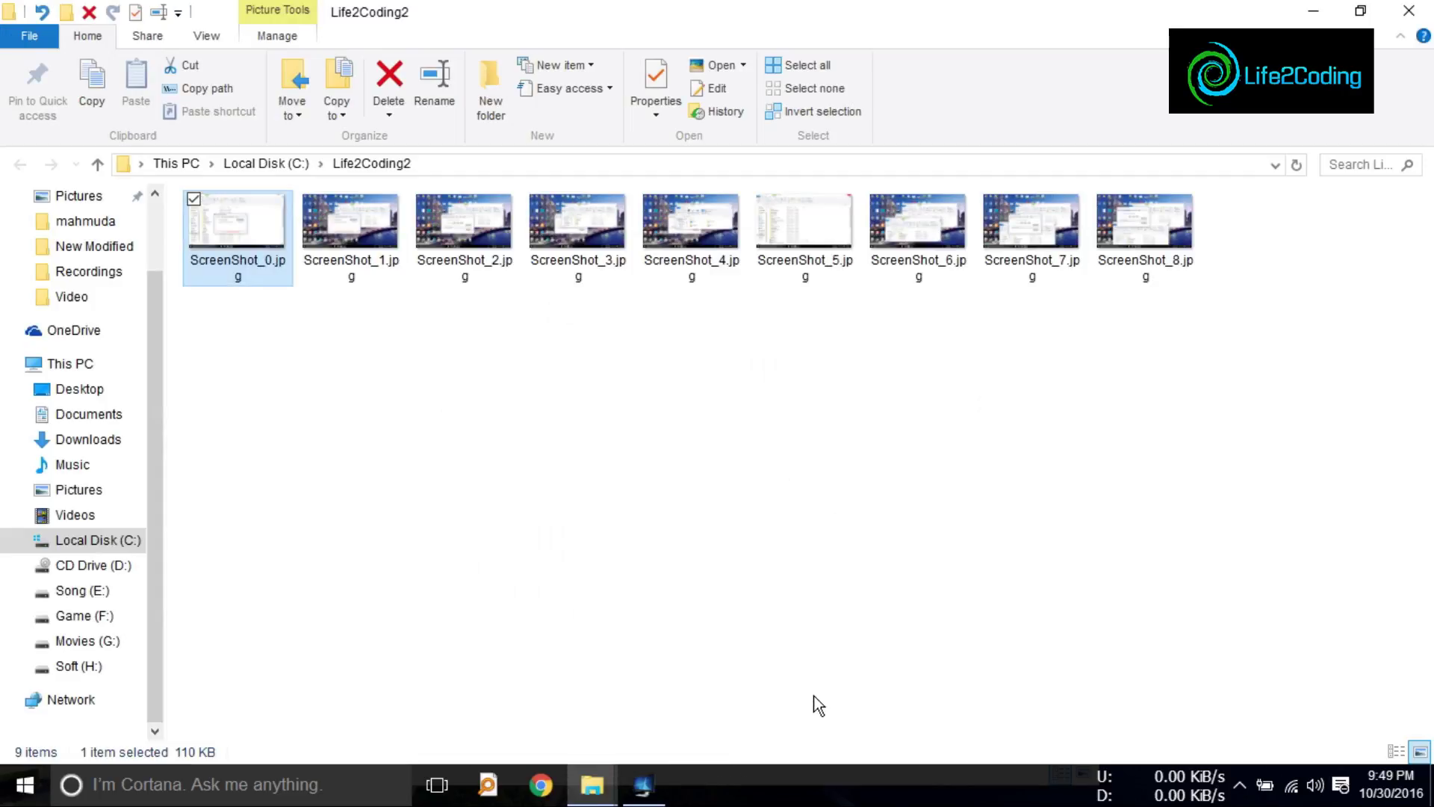
# Step: Turn on Enable Spy Mode in Screen Spy's spy capture options
pyautogui.click(643, 785)
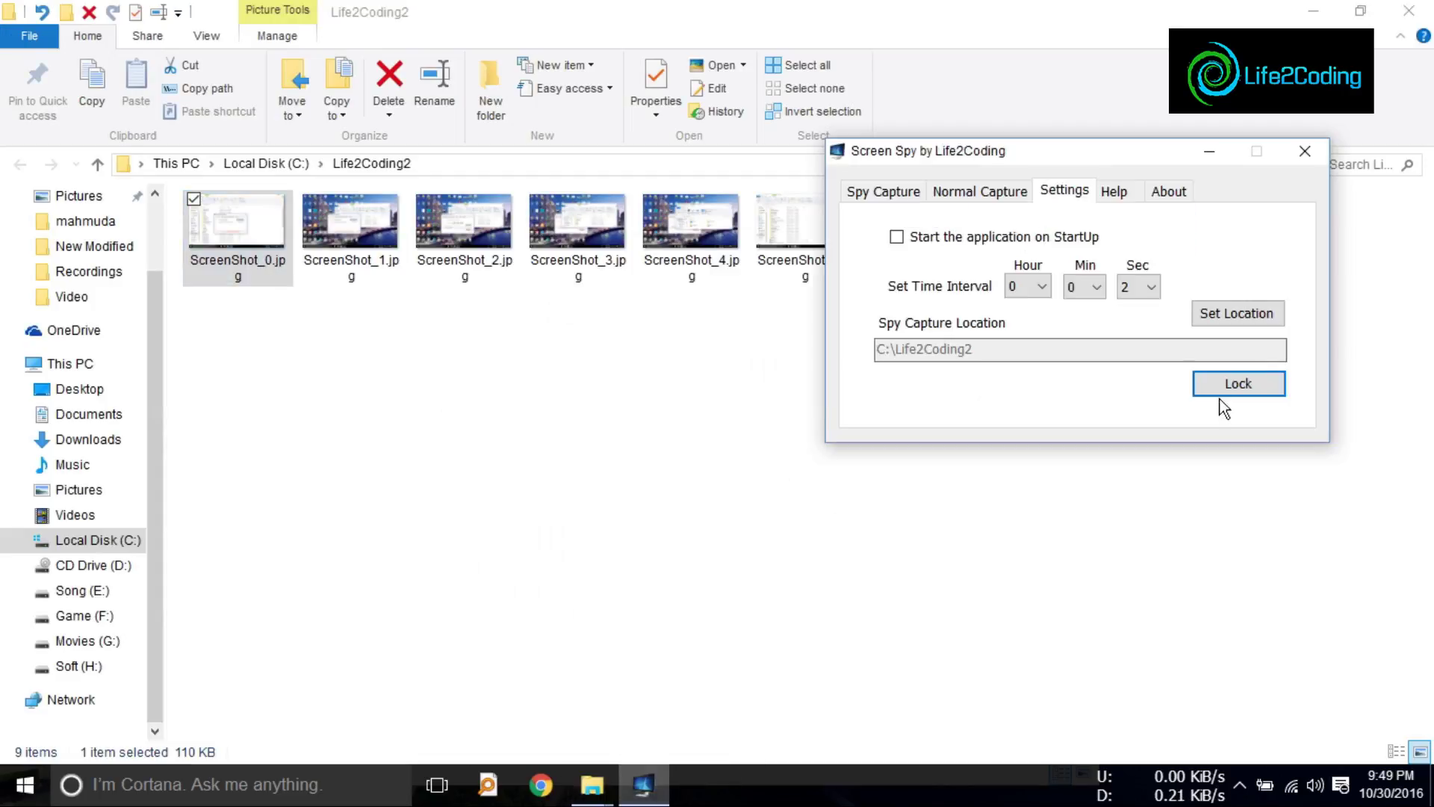
pyautogui.click(945, 194)
pyautogui.click(914, 194)
pyautogui.moveTo(992, 153); pyautogui.dragTo(769, 187)
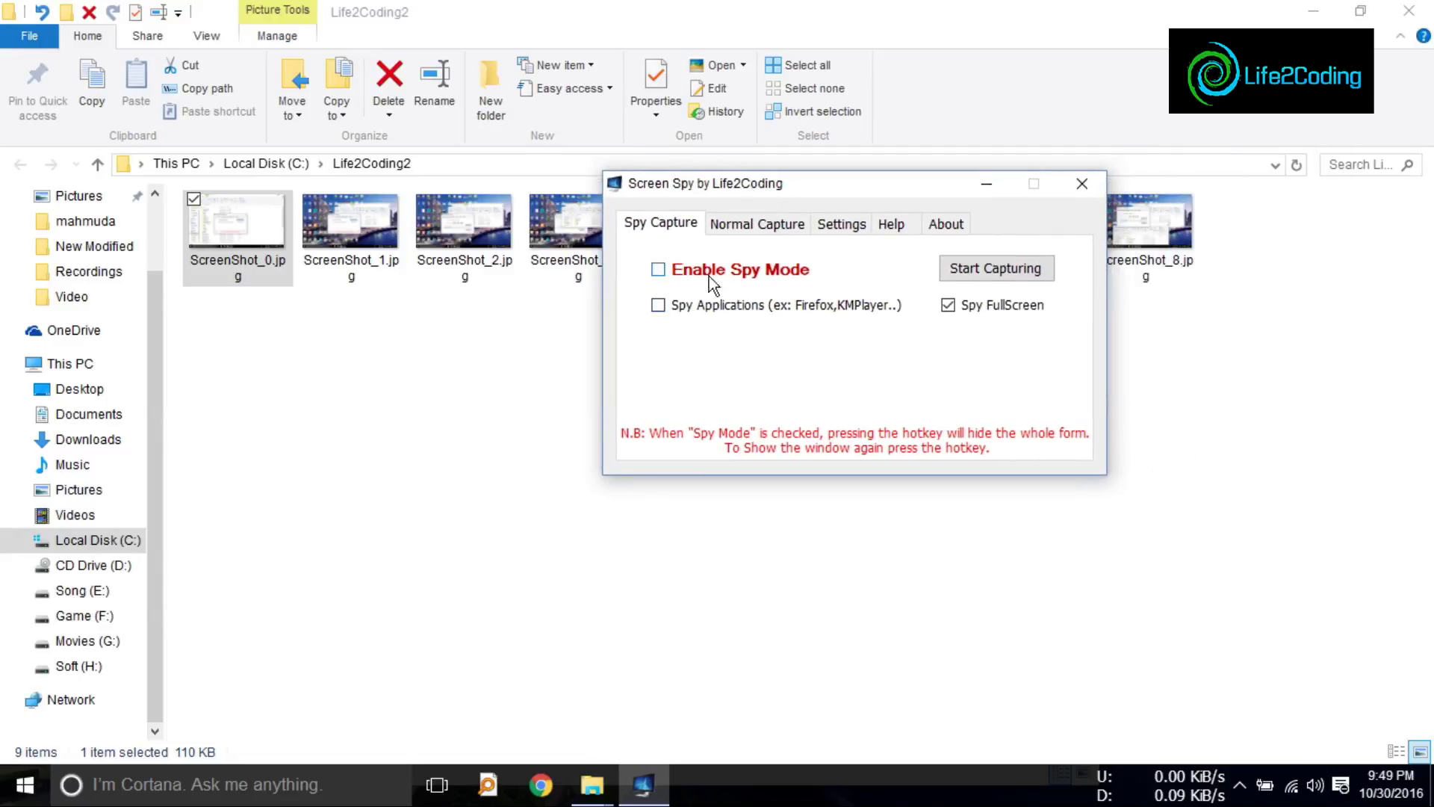
pyautogui.click(659, 270)
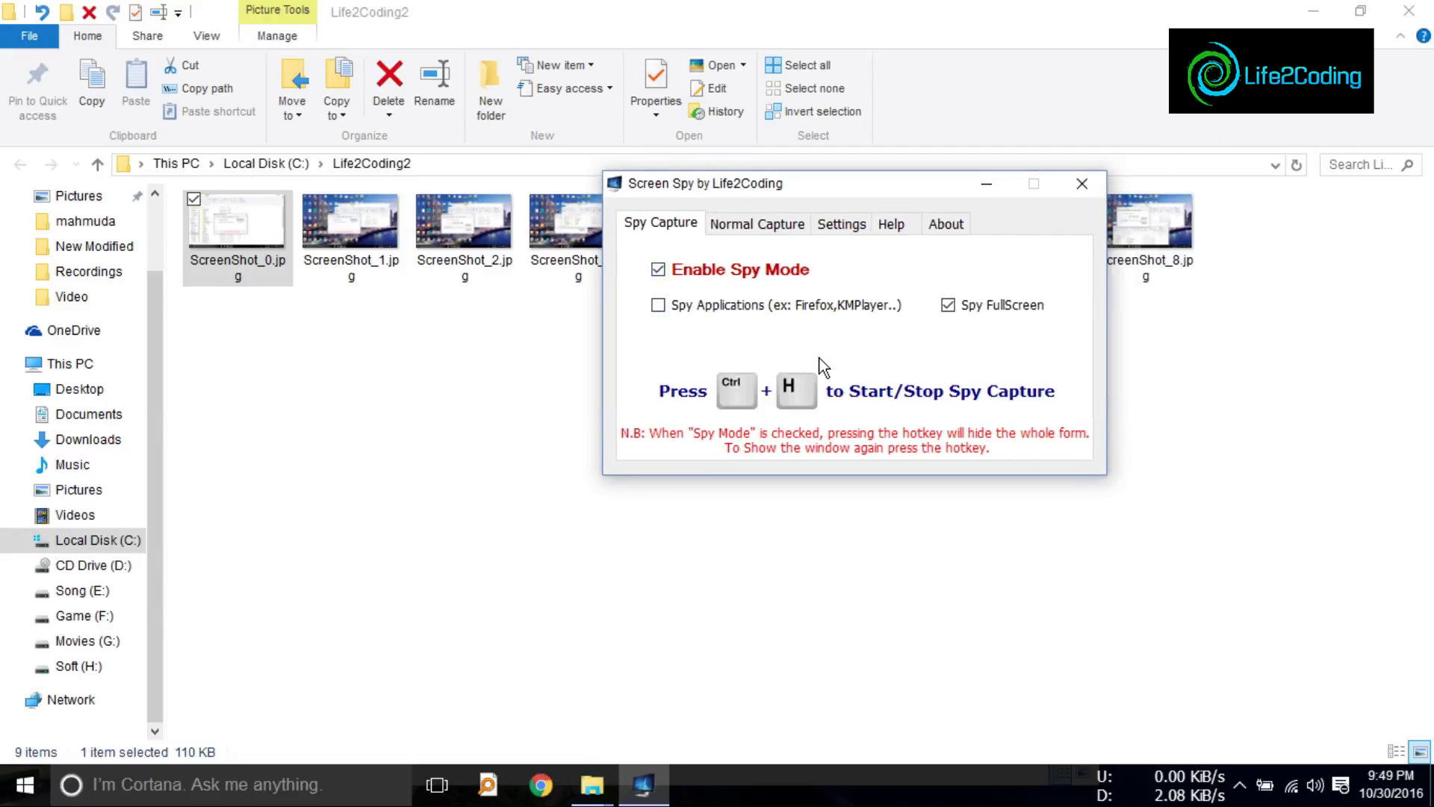
# Step: Run a hidden spy capture with Ctrl+H while working in Explorer, then stop it with Ctrl+H
pyautogui.hotkey('ctrl', 'h')
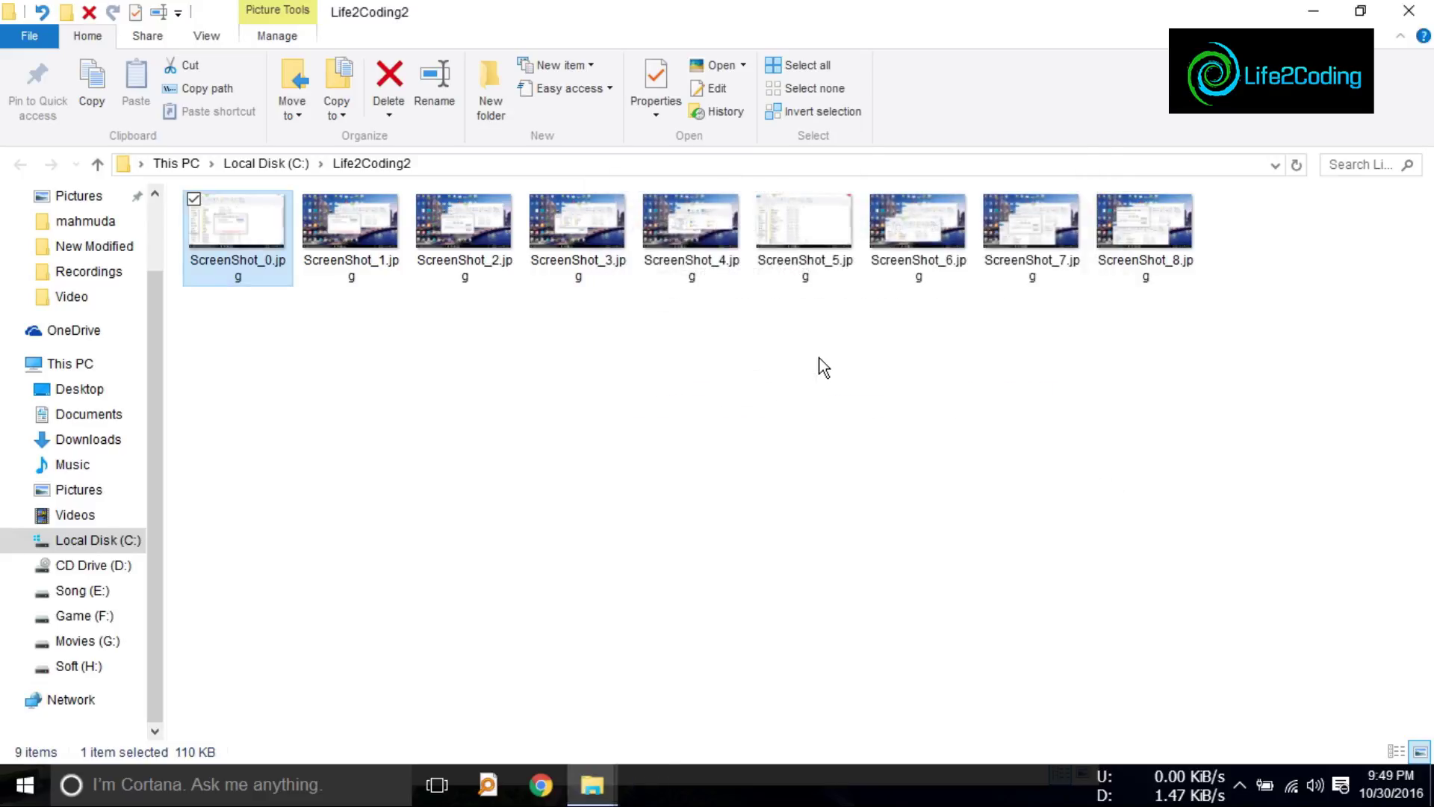
pyautogui.click(1360, 11)
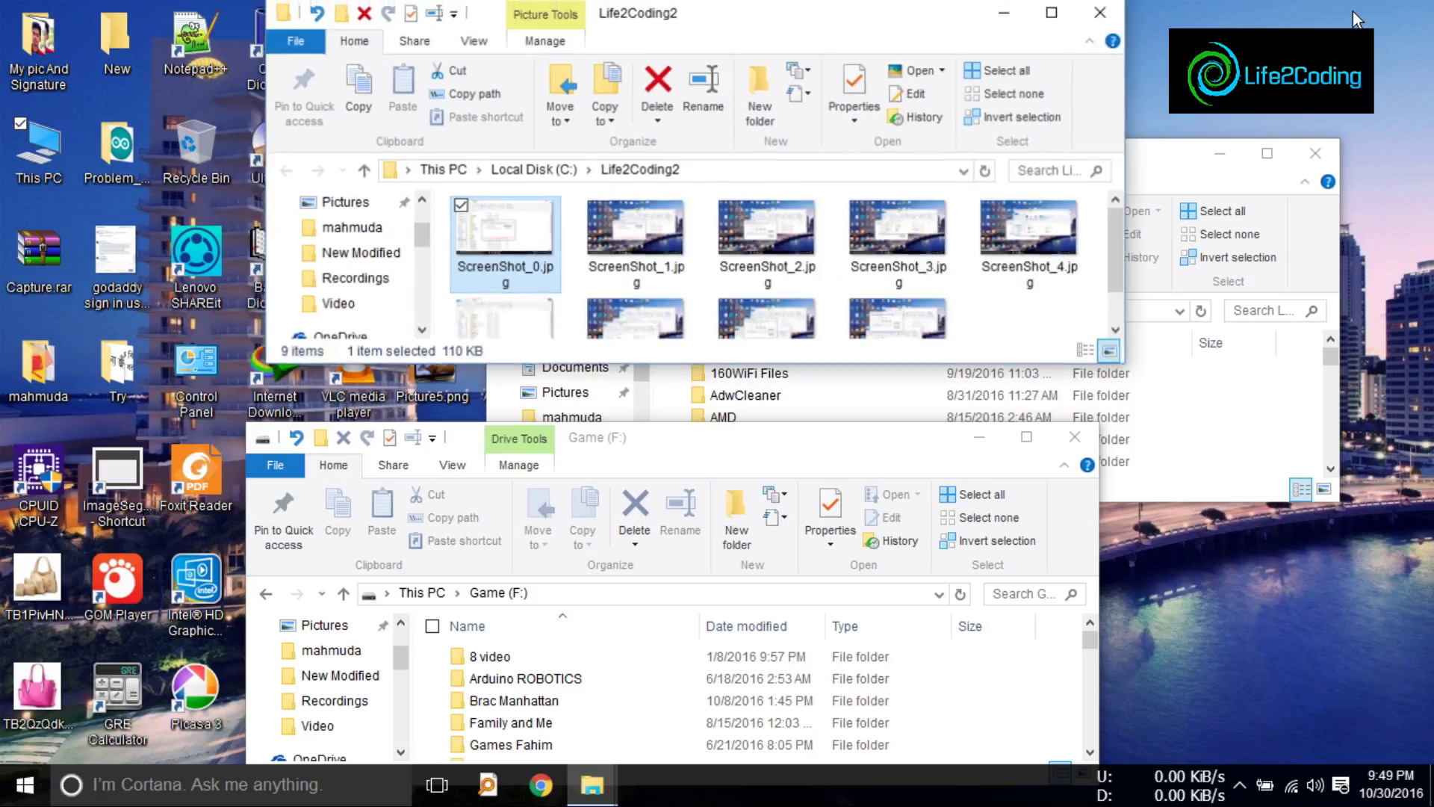
pyautogui.click(1070, 25)
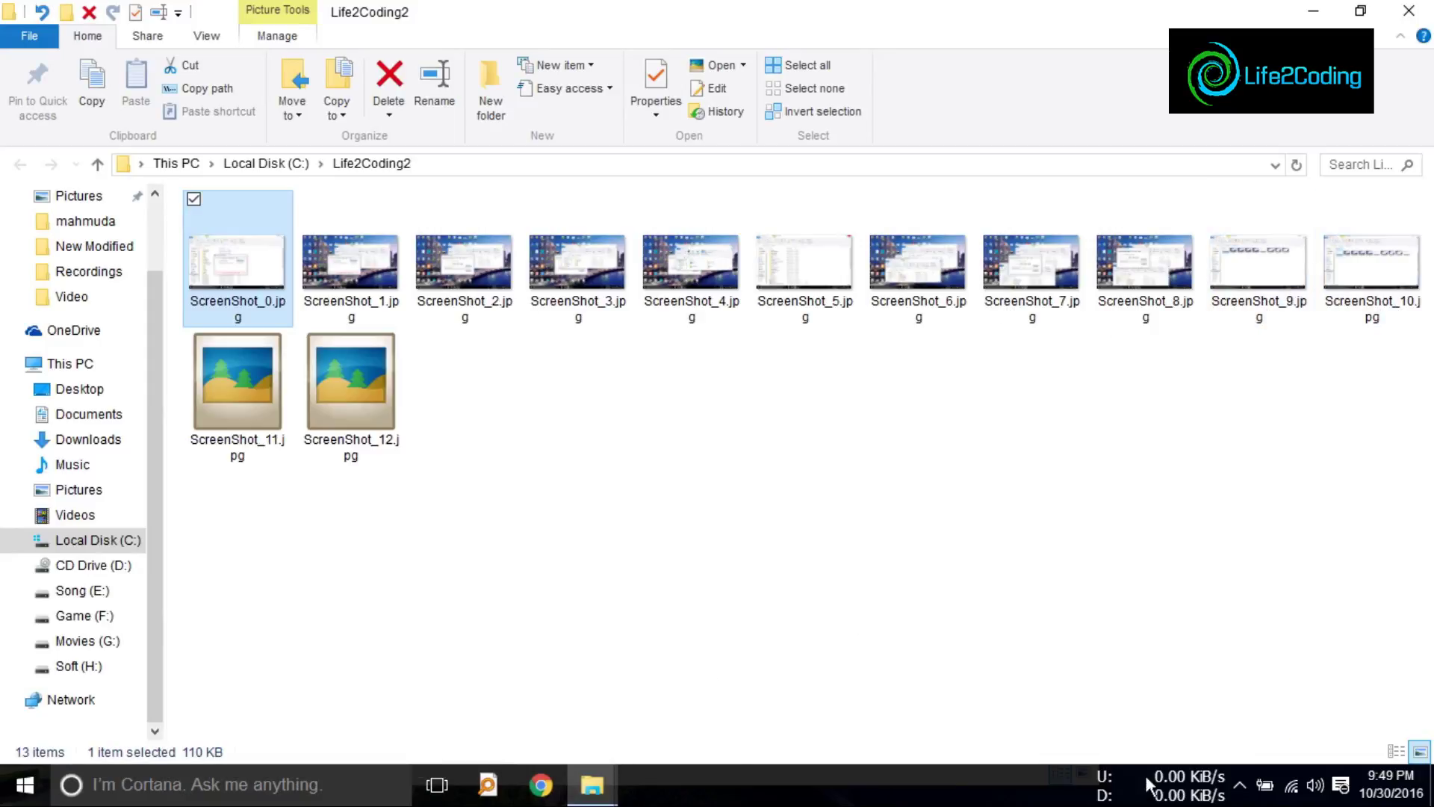
pyautogui.click(1239, 784)
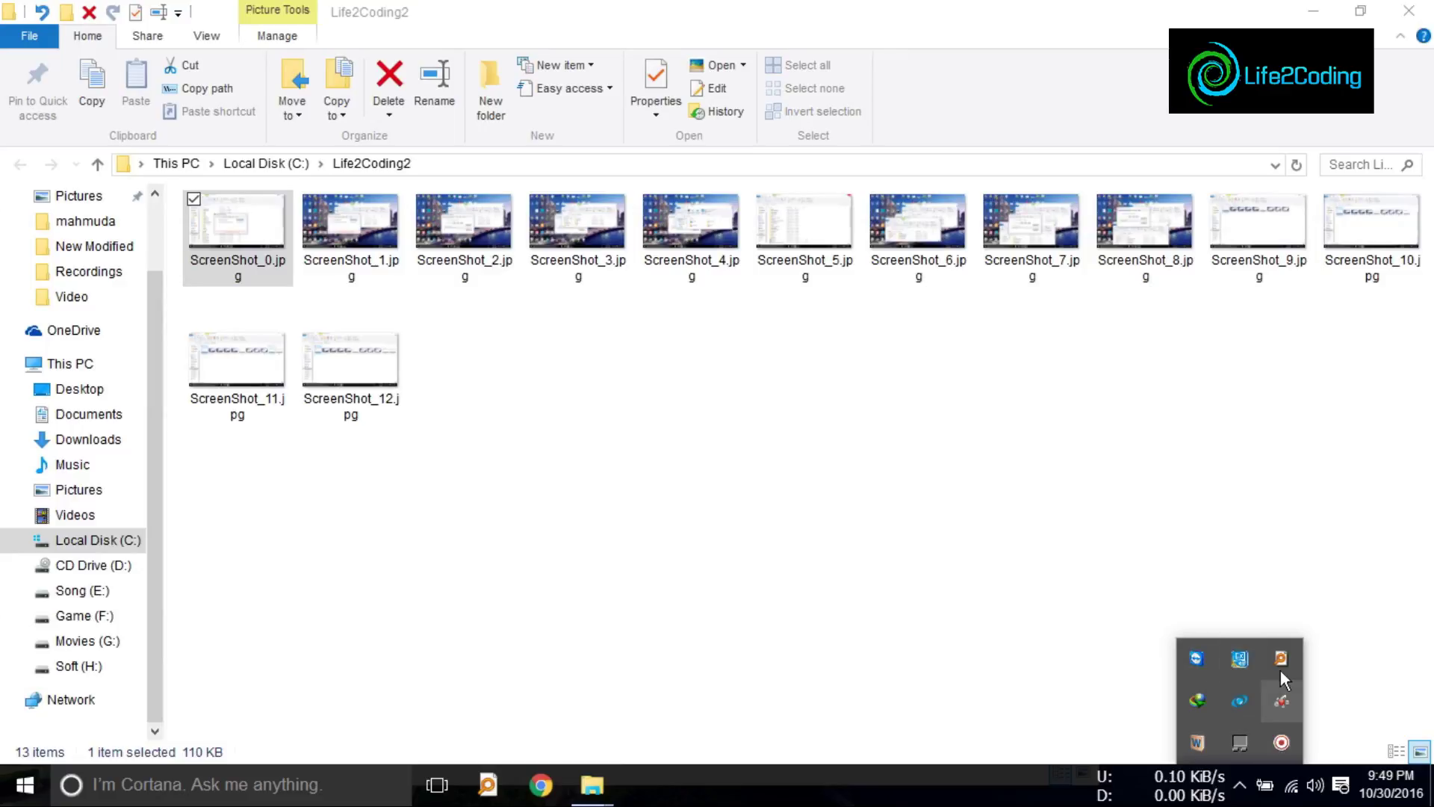
pyautogui.click(605, 538)
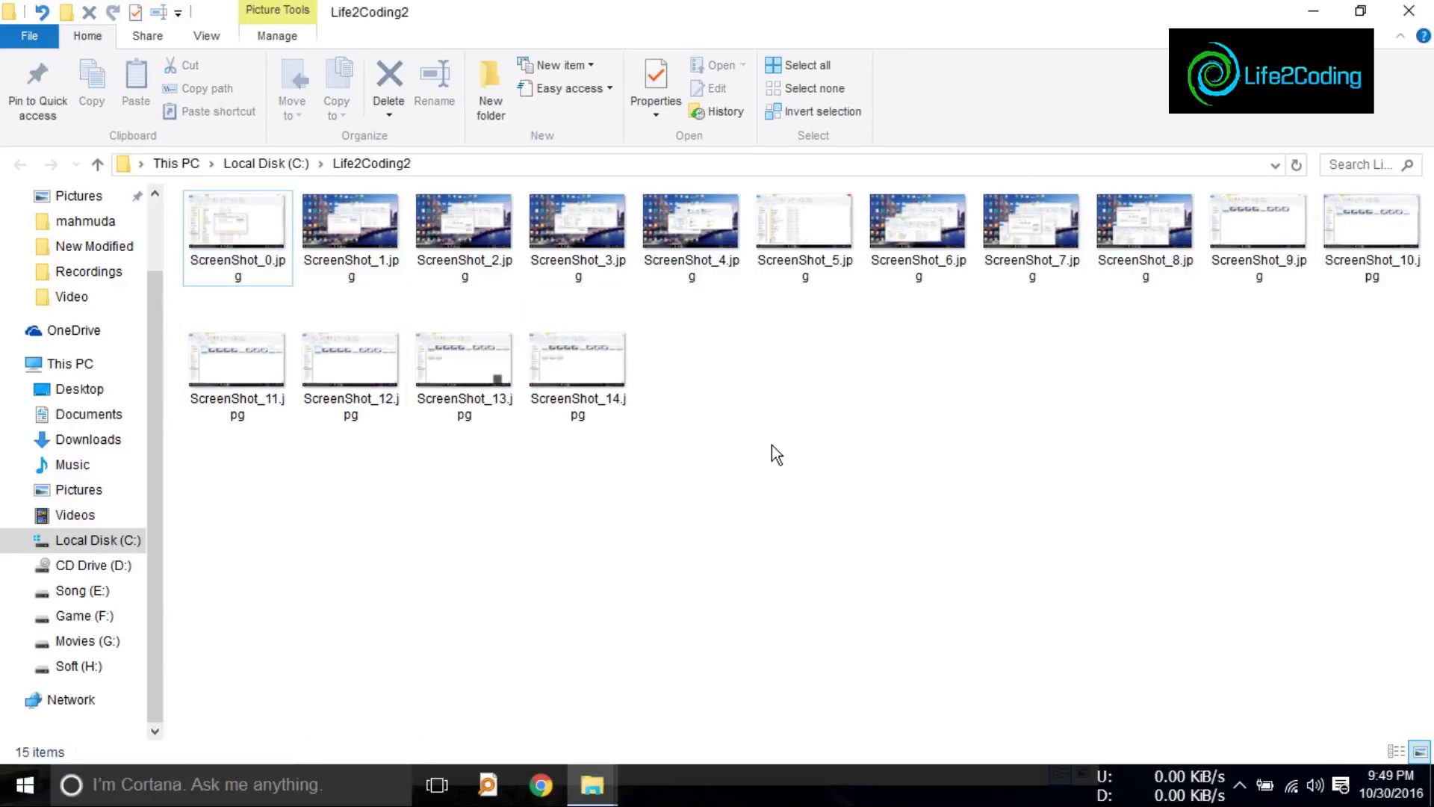
pyautogui.click(1360, 11)
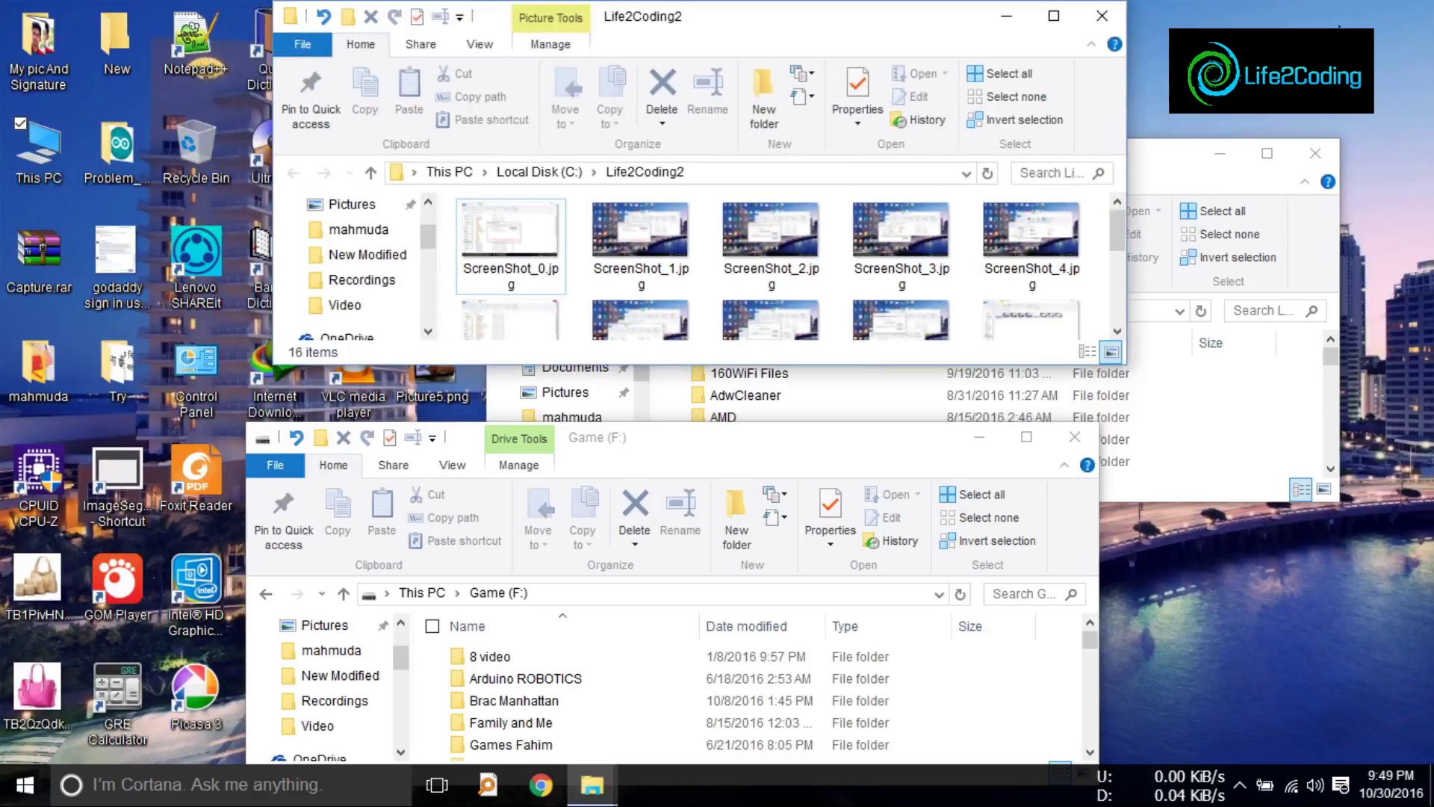
pyautogui.click(1054, 17)
pyautogui.hotkey('ctrl', 'h')
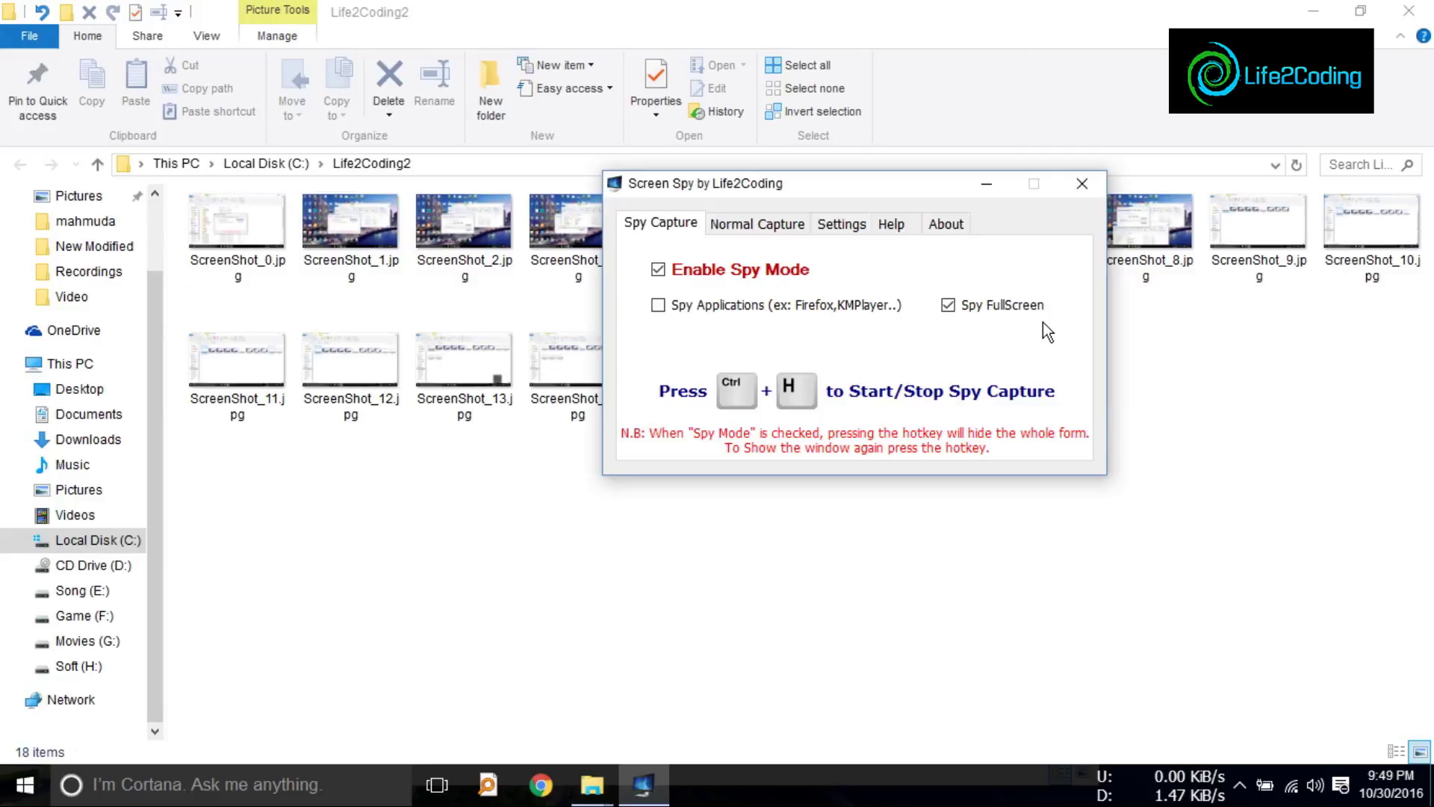
# Step: Turn off Enable Spy Mode and turn on Spy Applications
pyautogui.moveTo(751, 209); pyautogui.dragTo(469, 352)
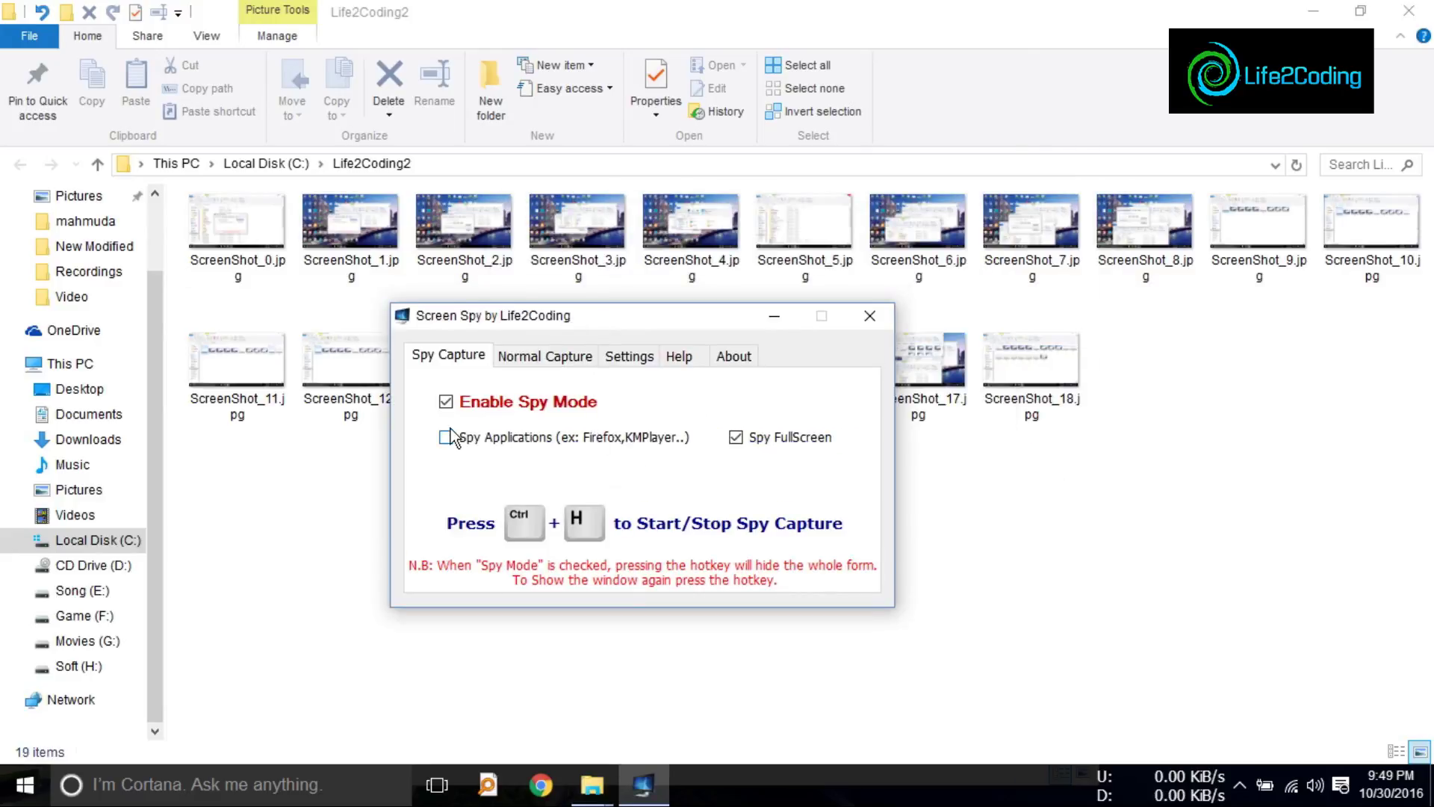
pyautogui.click(448, 405)
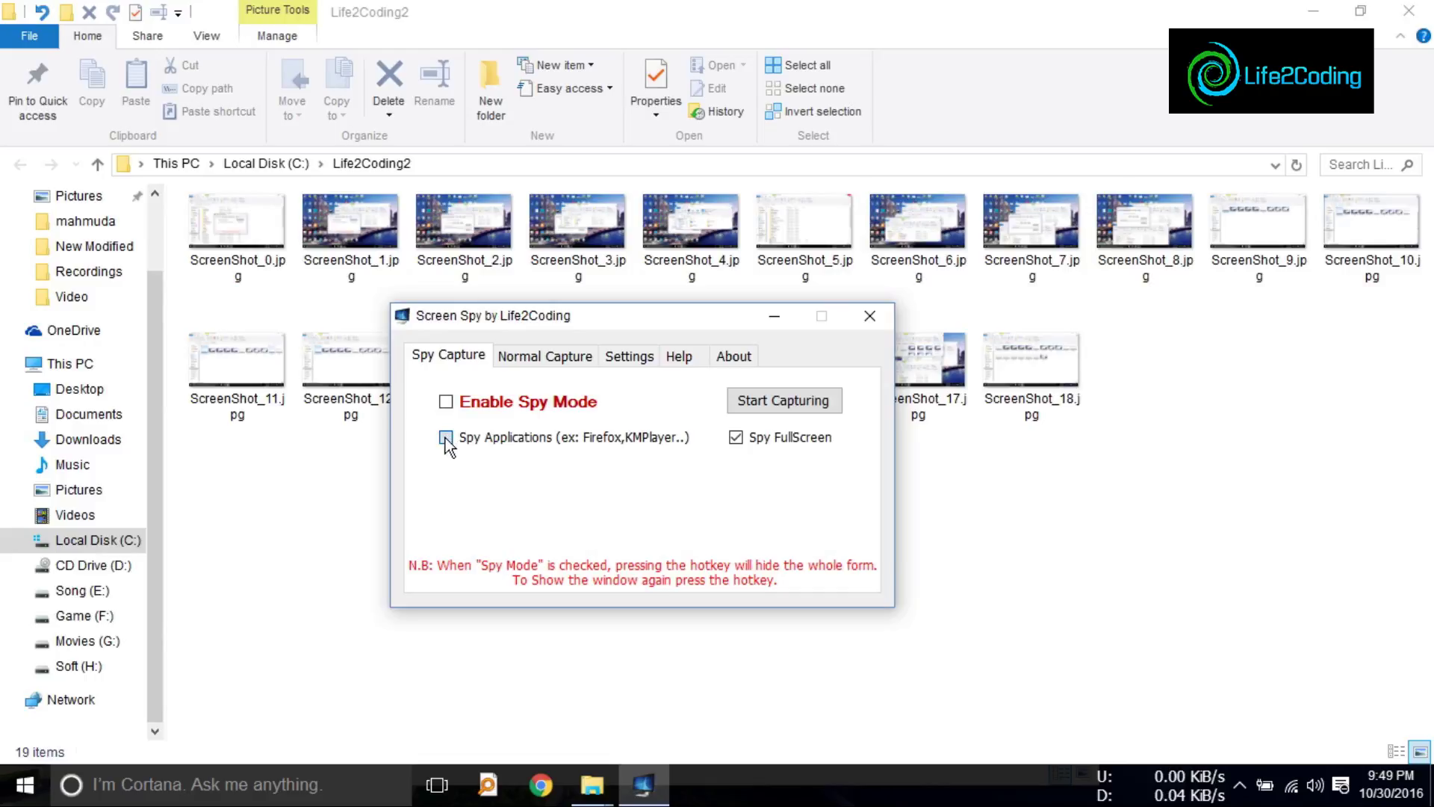
pyautogui.click(446, 439)
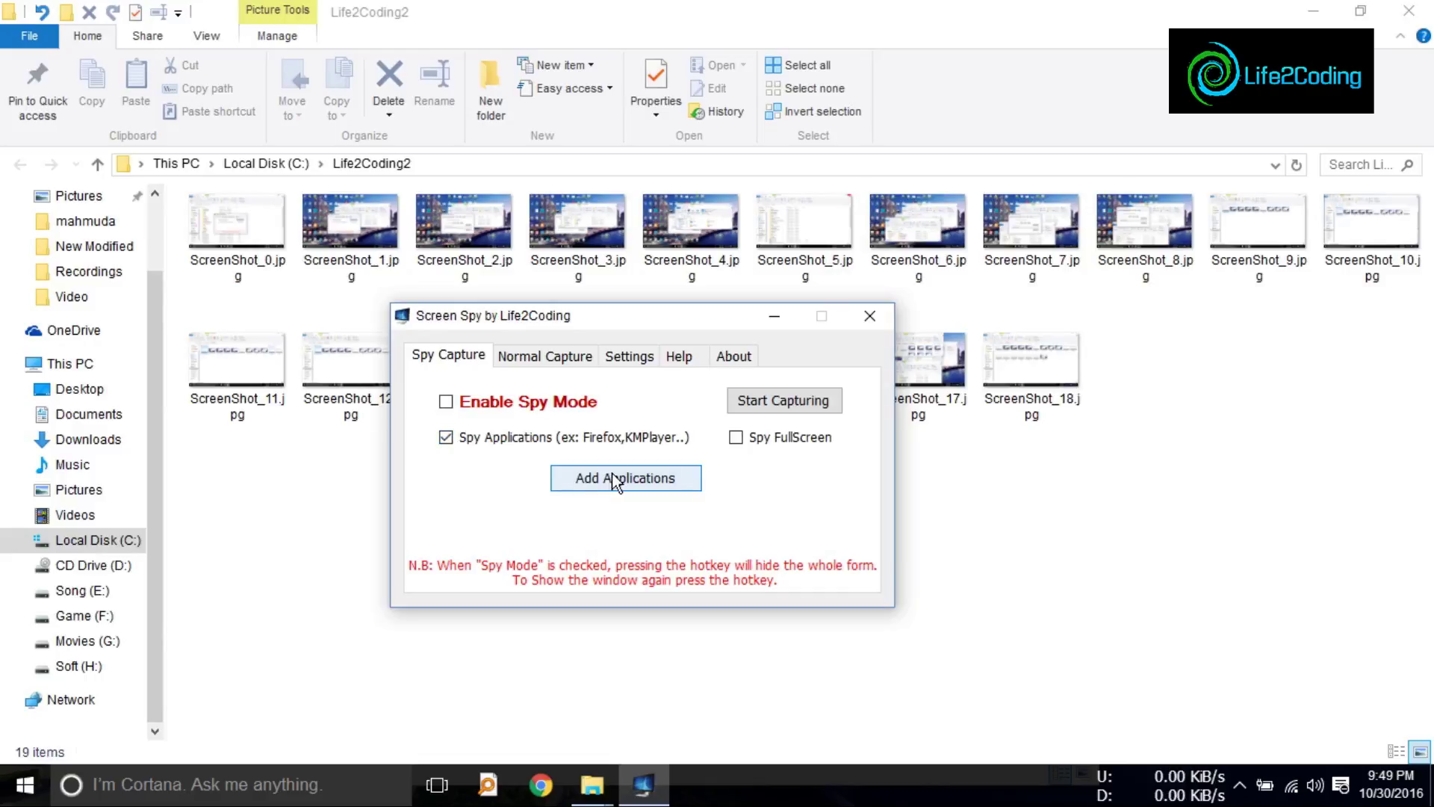
# Step: Add an application to the spy list, browsing to the Desktop in Select the Application
pyautogui.click(648, 479)
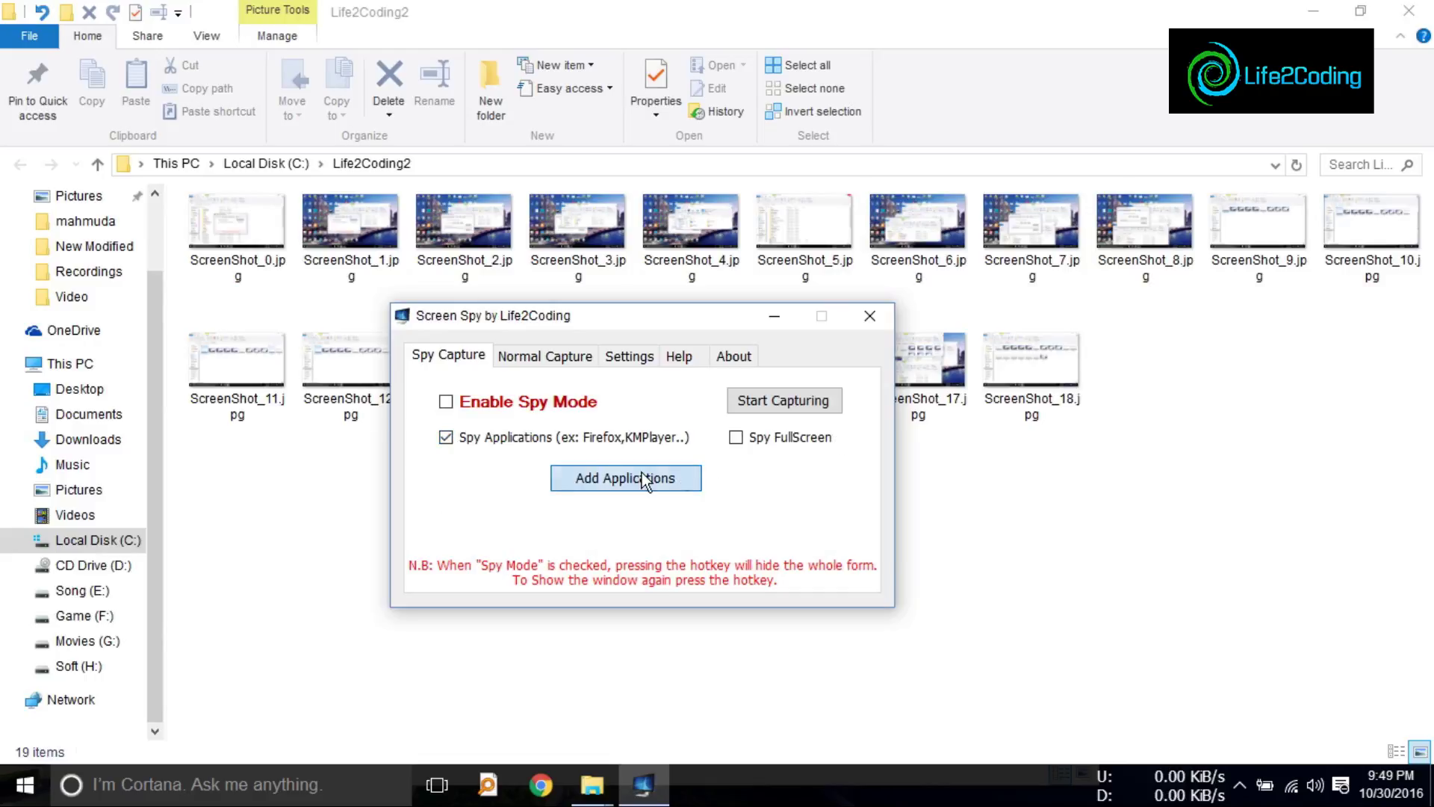
pyautogui.click(570, 490)
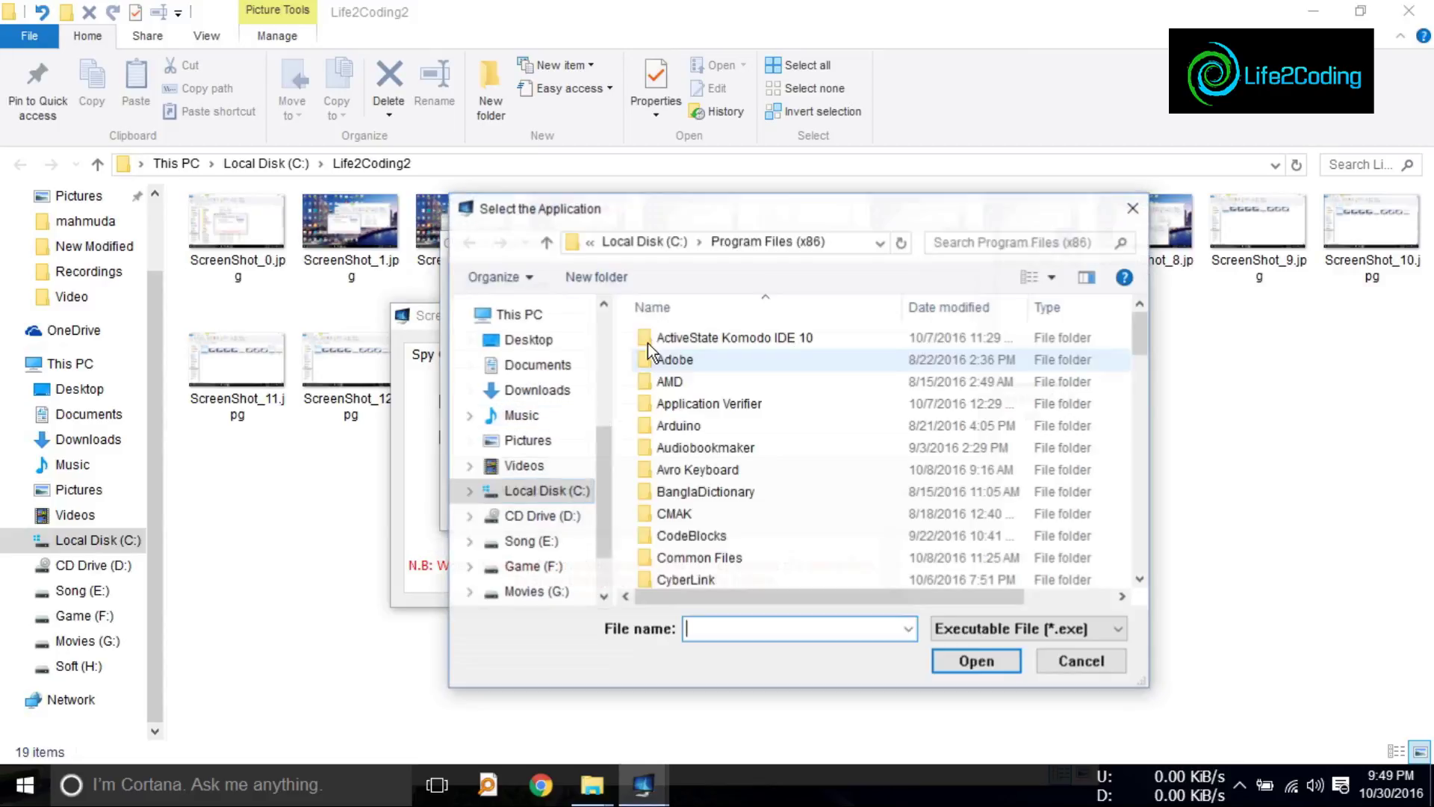
pyautogui.click(528, 339)
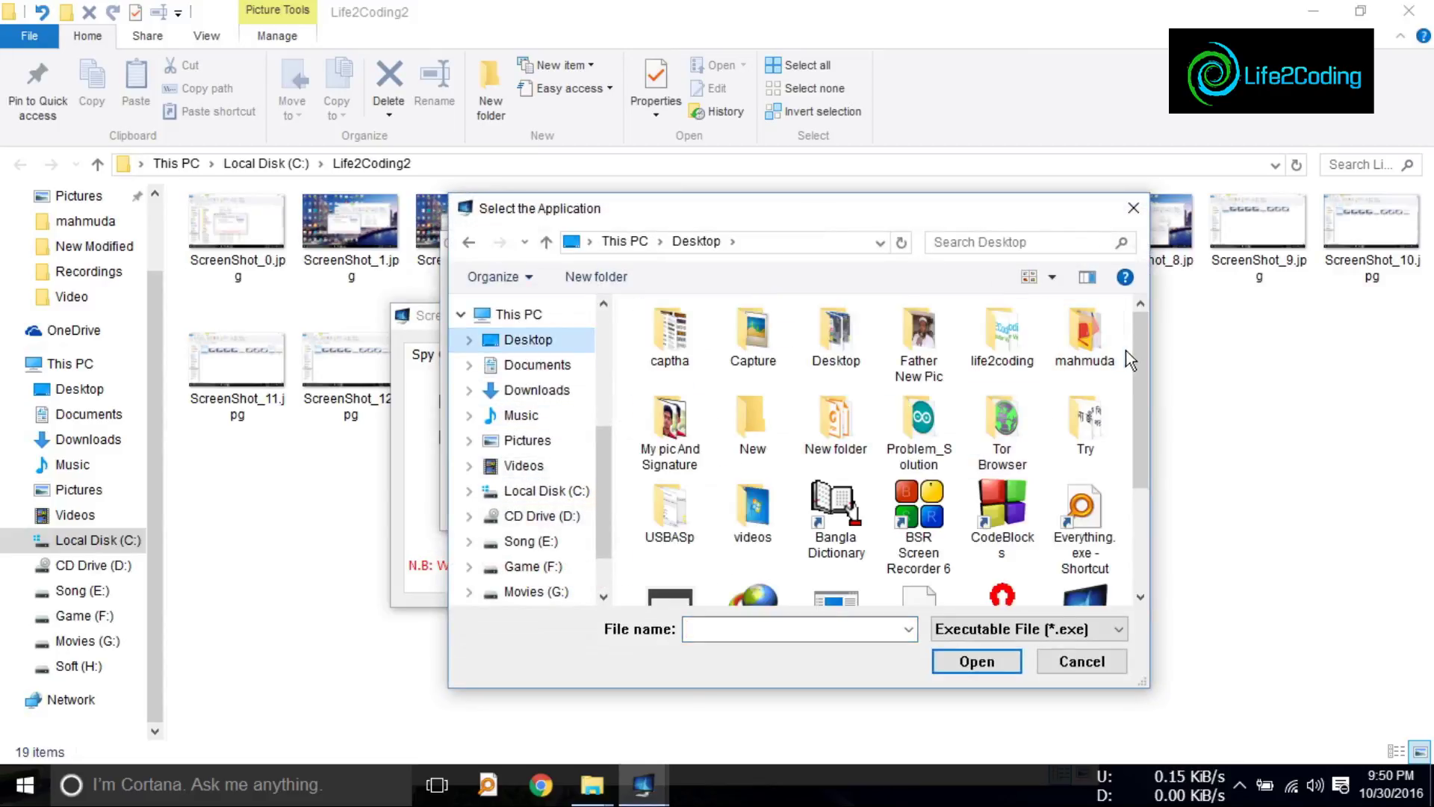
pyautogui.moveTo(1133, 342)
pyautogui.mouseDown()
pyautogui.moveTo(1131, 469)
pyautogui.moveTo(1131, 343)
pyautogui.mouseUp()
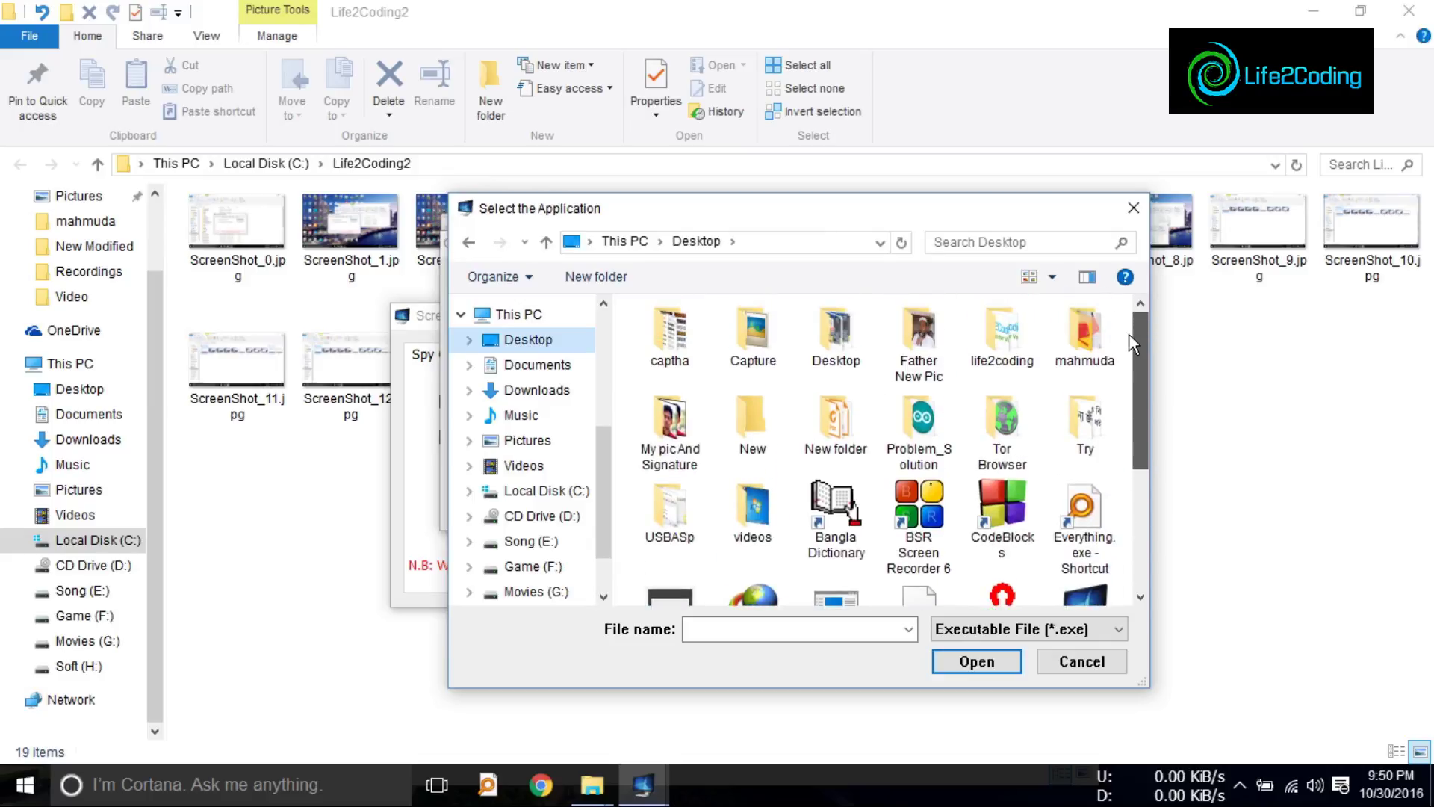
# Step: Cancel the program picker, search 'vlc' in Everything, close it, and minimize Explorer
pyautogui.click(1082, 662)
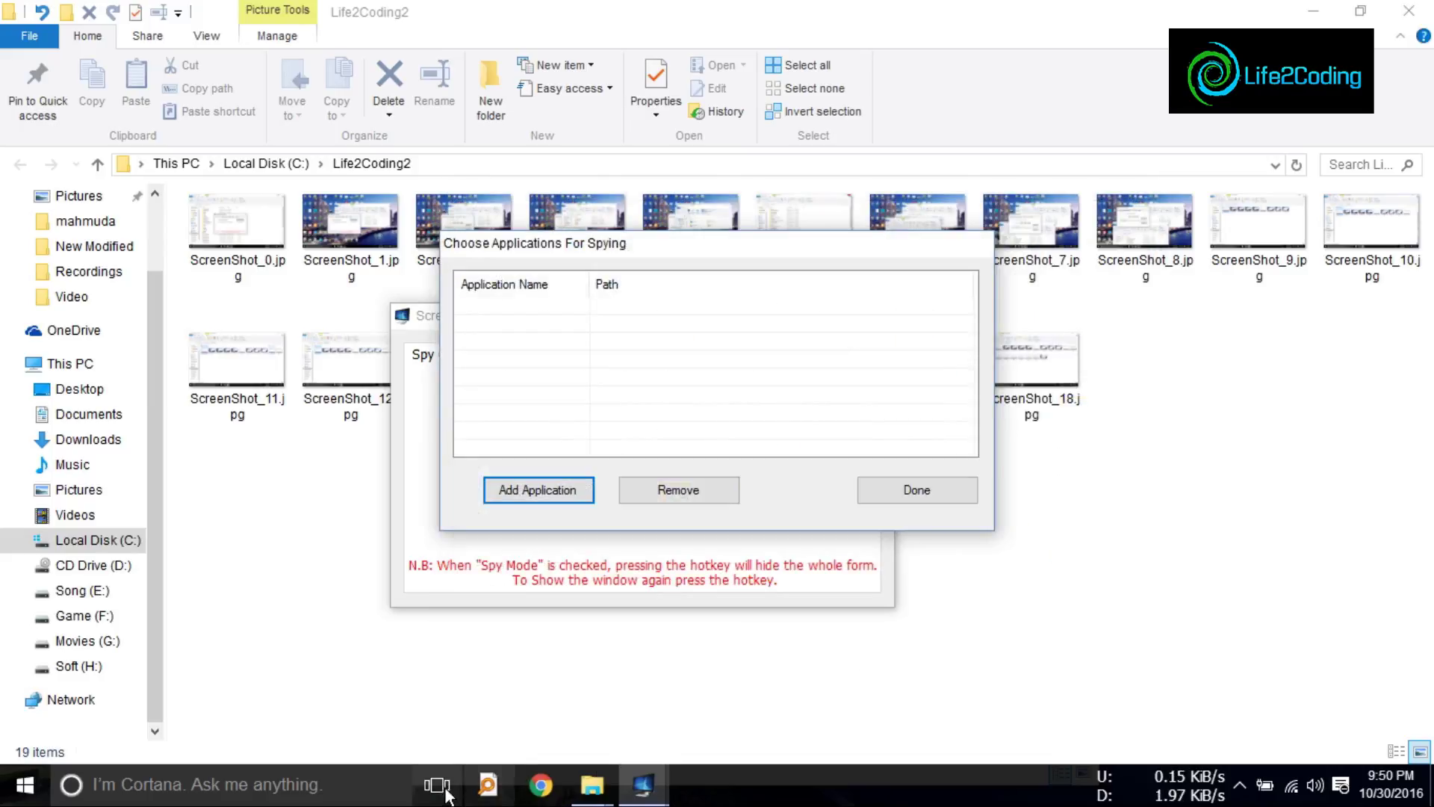
pyautogui.click(487, 784)
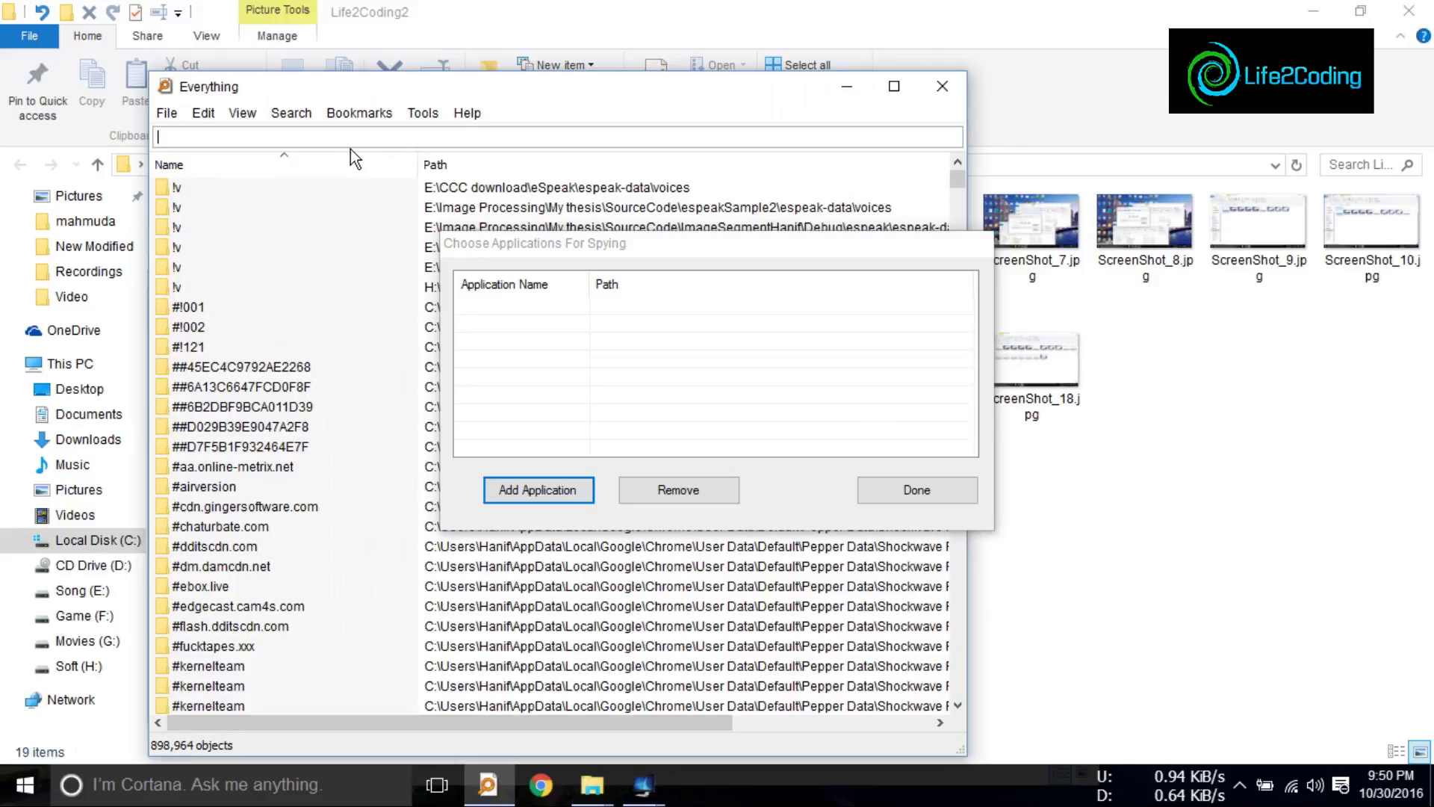
pyautogui.write('vlc')
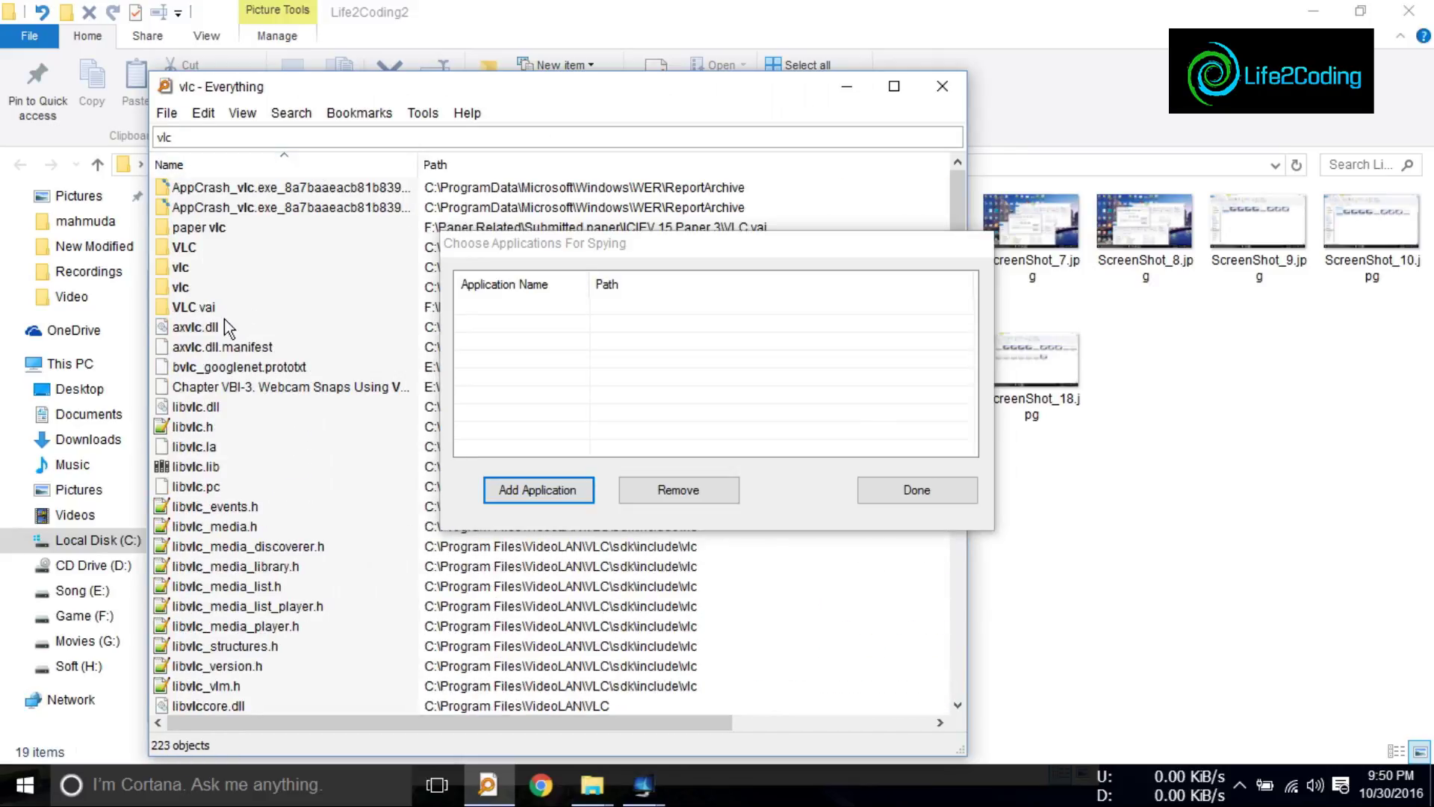
pyautogui.click(942, 86)
pyautogui.click(1313, 10)
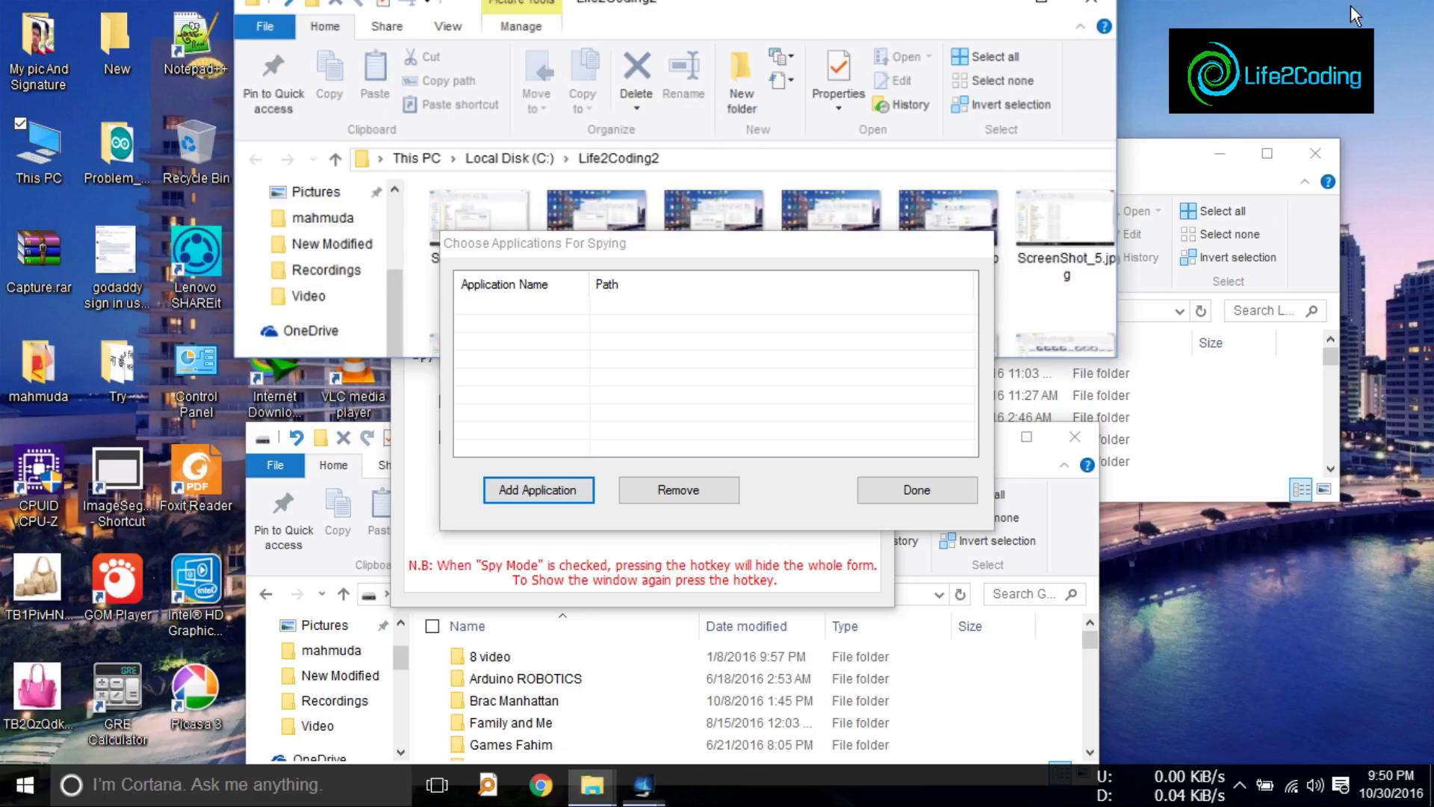
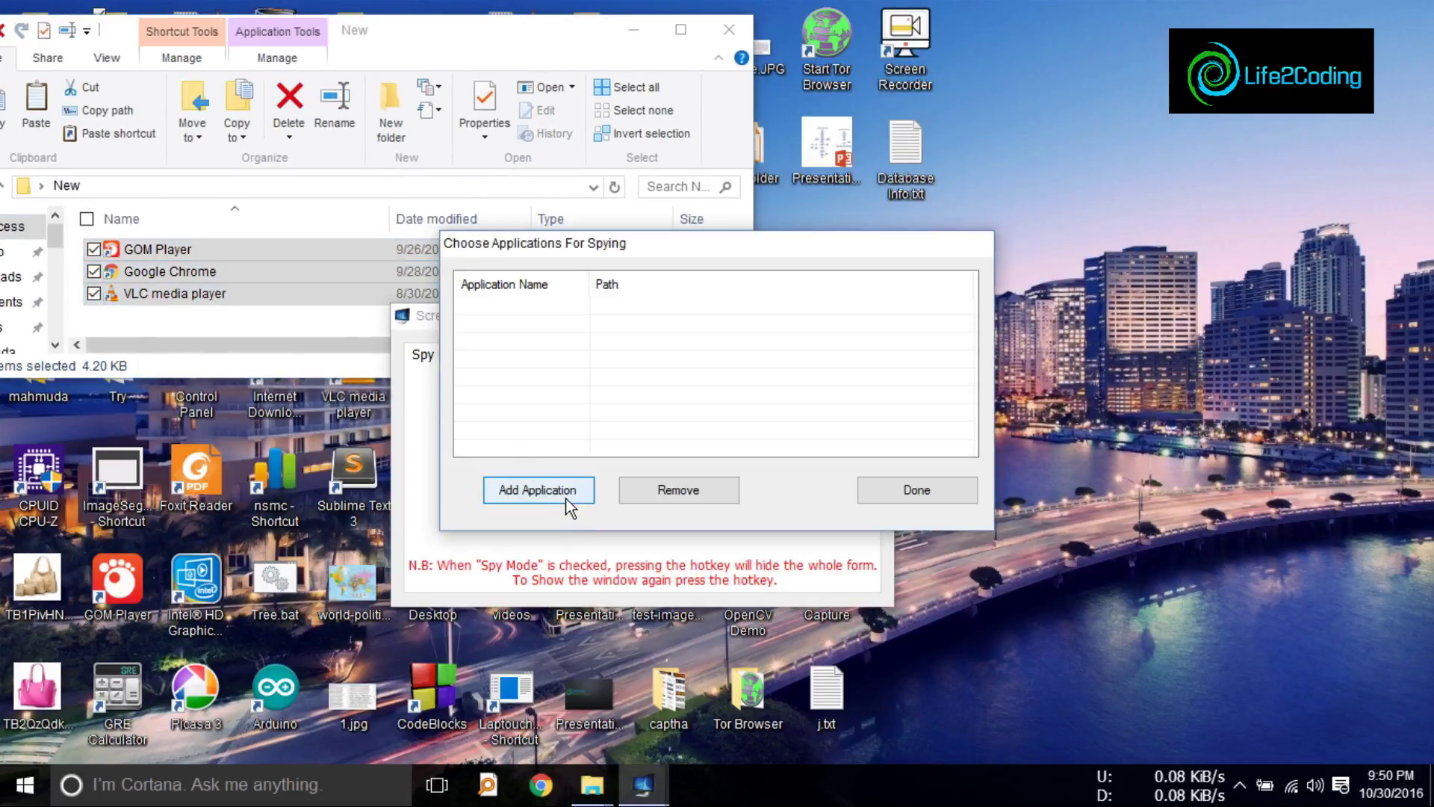
# Step: Add GOM Player from the Desktop's New folder to the spy list
pyautogui.click(539, 490)
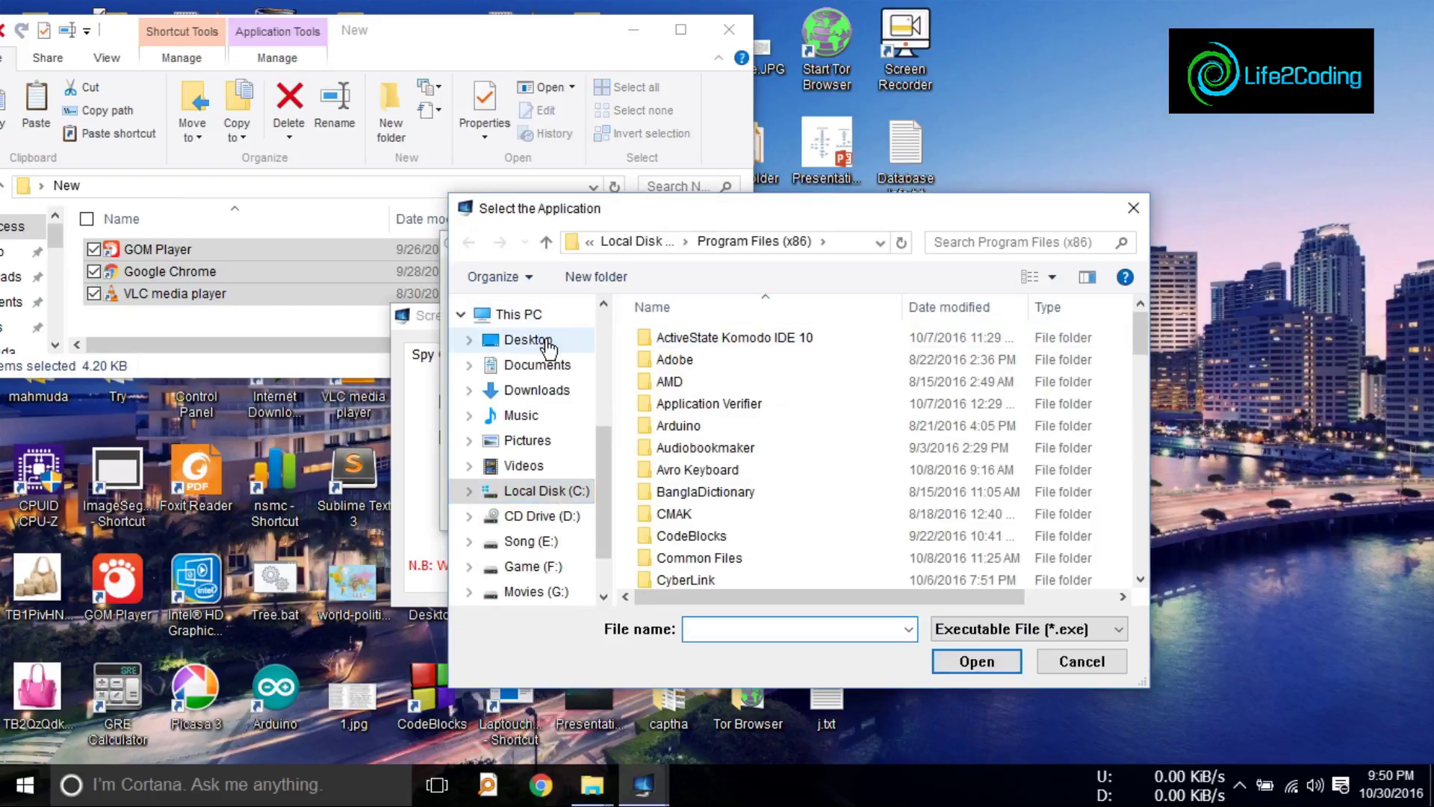
pyautogui.click(538, 340)
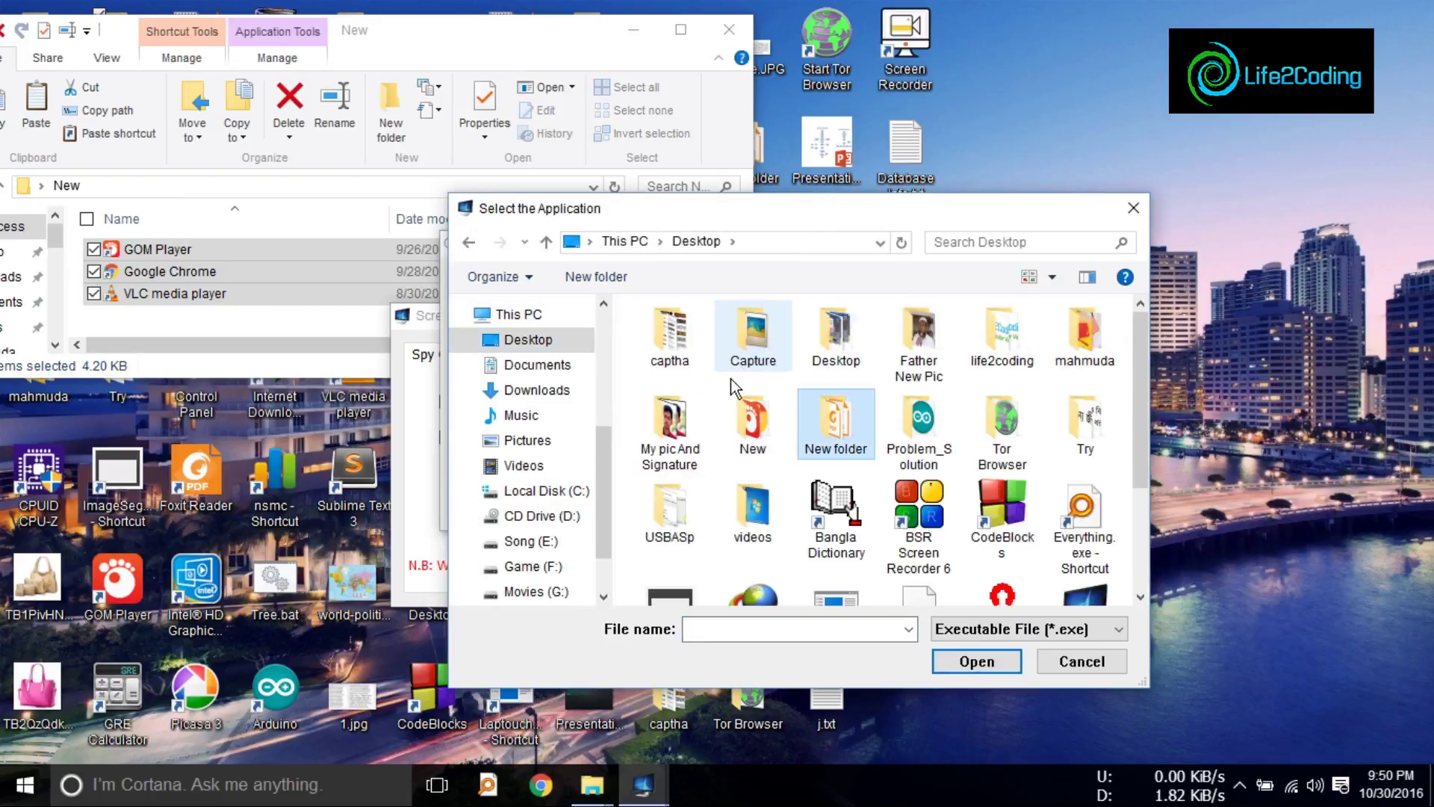
pyautogui.doubleClick(729, 419)
pyautogui.doubleClick(681, 340)
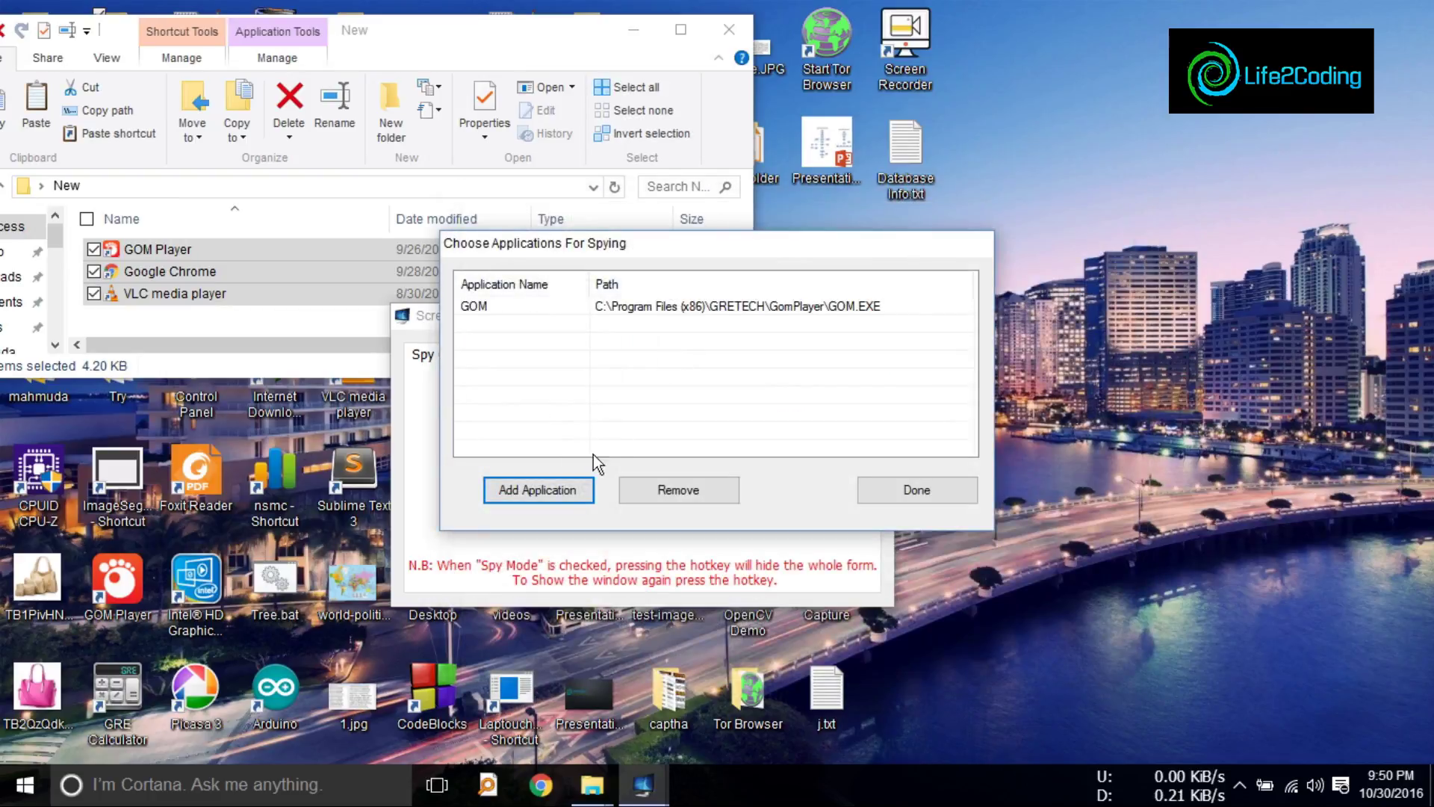
# Step: Add Google Chrome from the Desktop's New folder to the spy list
pyautogui.click(538, 490)
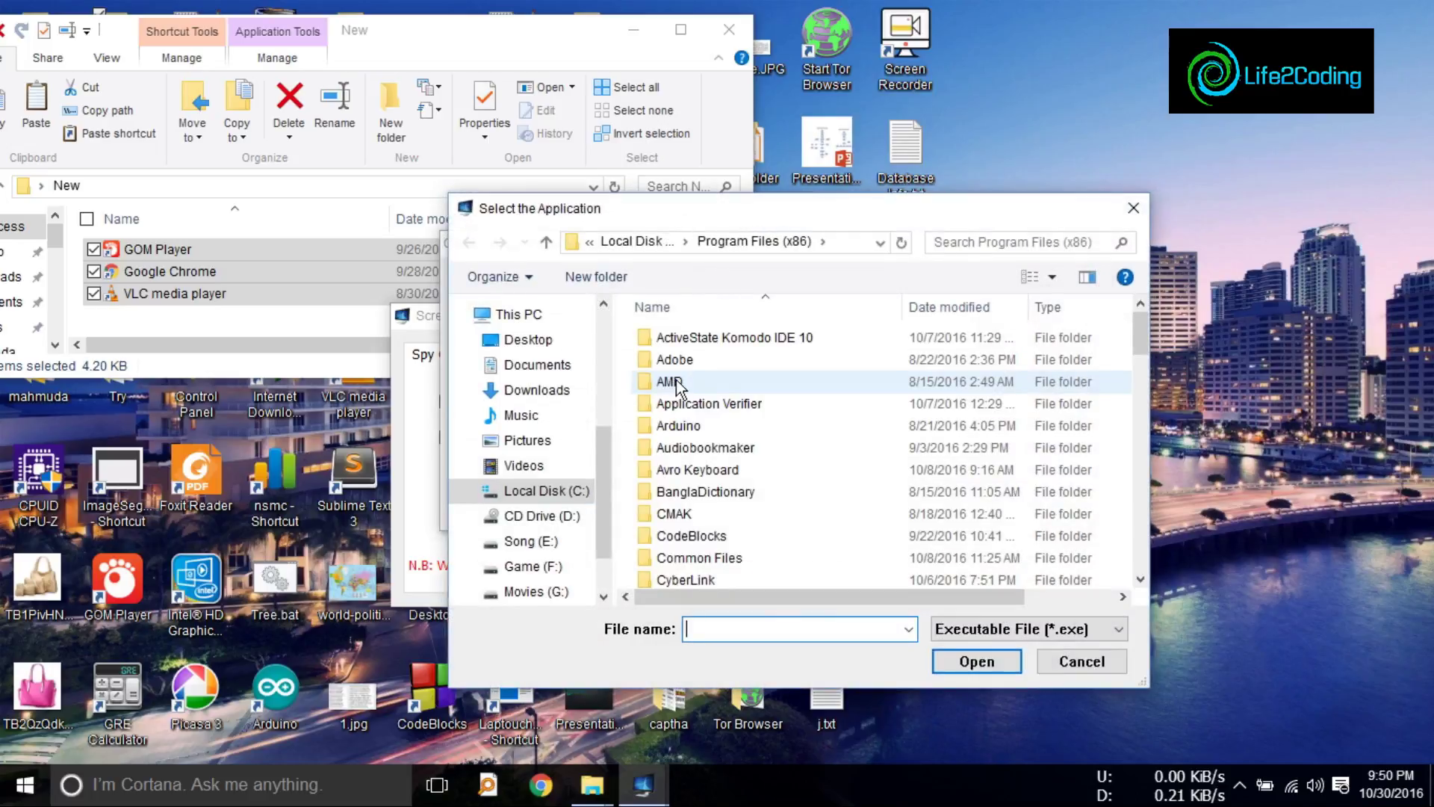
pyautogui.click(527, 340)
pyautogui.doubleClick(702, 422)
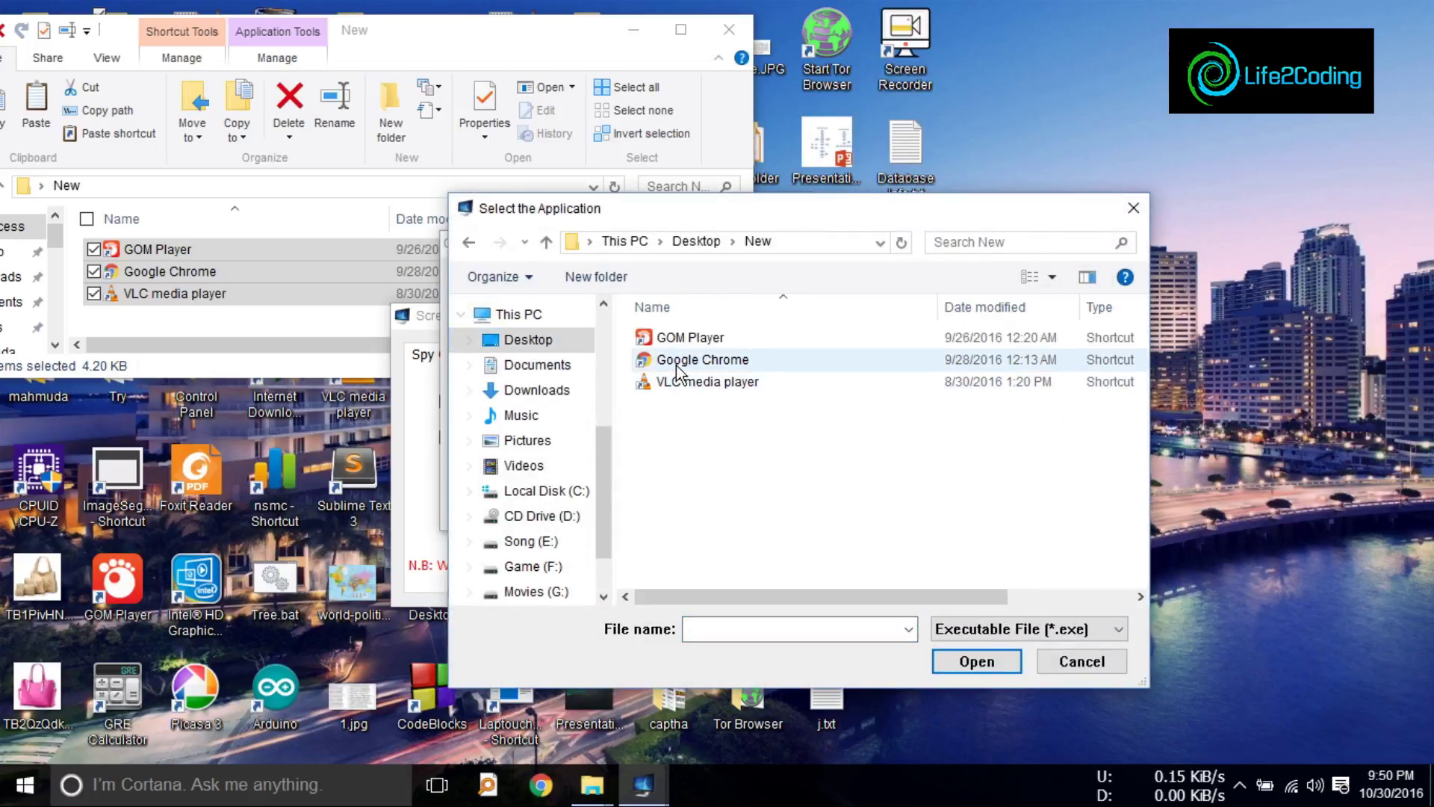
pyautogui.doubleClick(666, 362)
# Step: Add VLC media player from the Desktop's New folder to the spy list
pyautogui.click(575, 489)
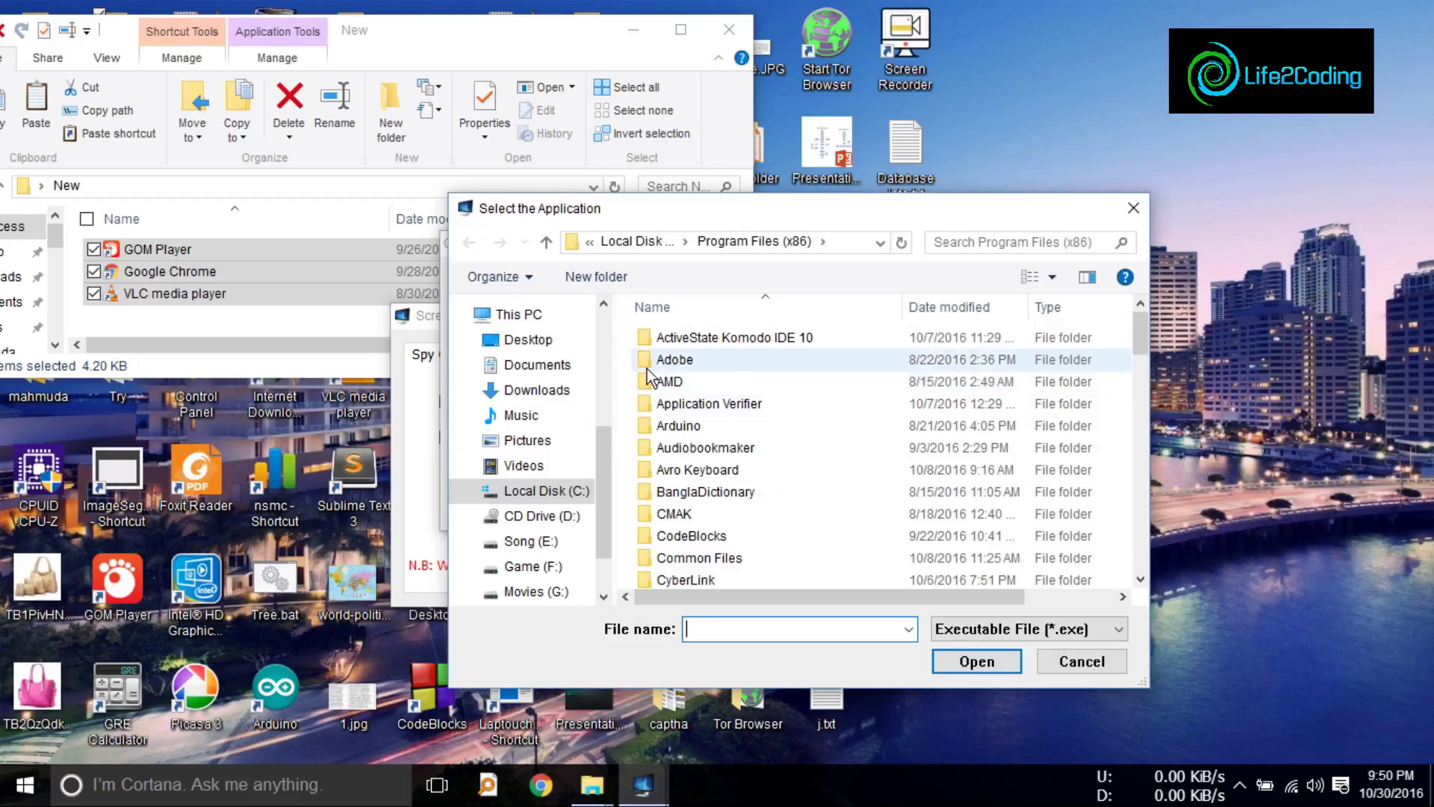
pyautogui.click(530, 339)
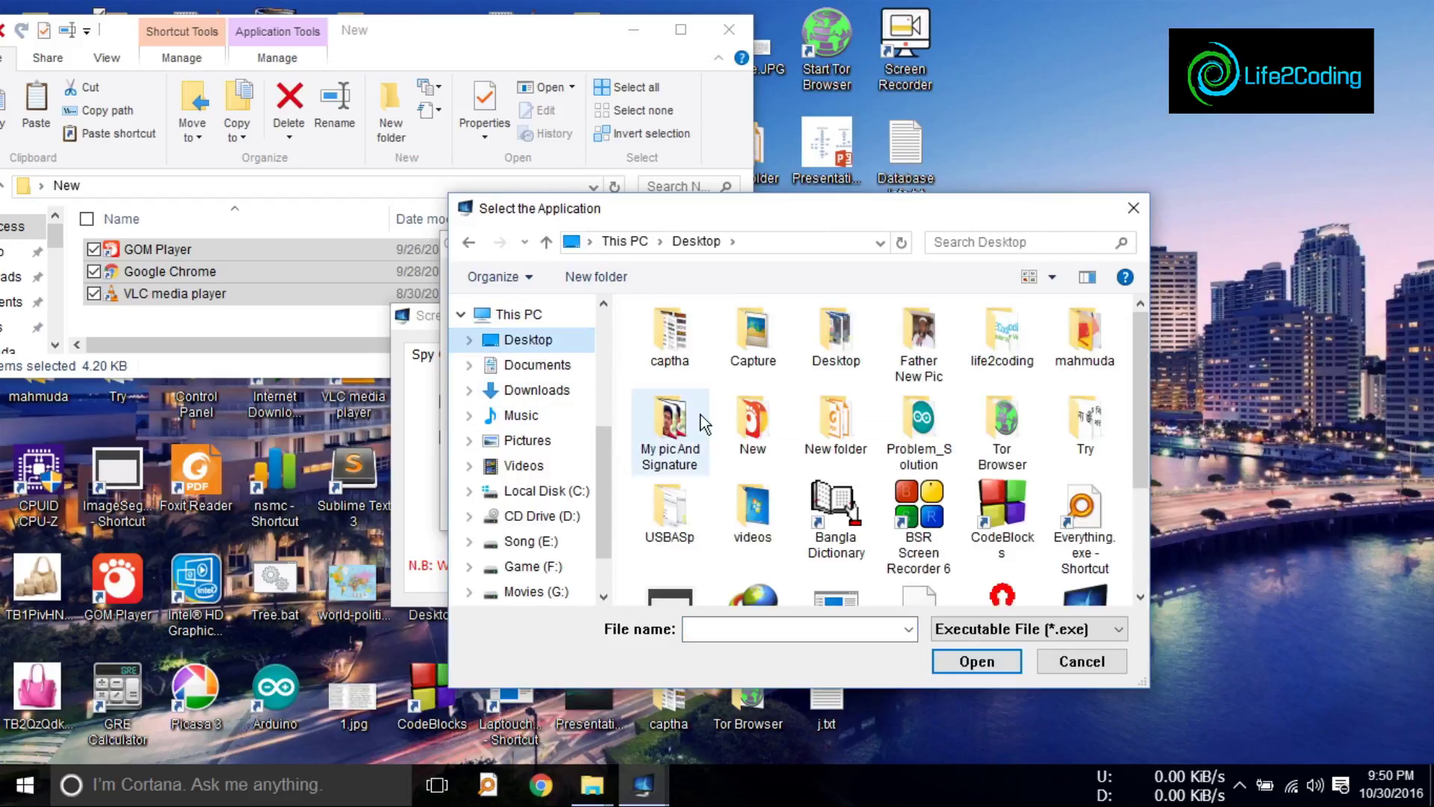
pyautogui.doubleClick(745, 418)
pyautogui.click(685, 387)
pyautogui.doubleClick(686, 387)
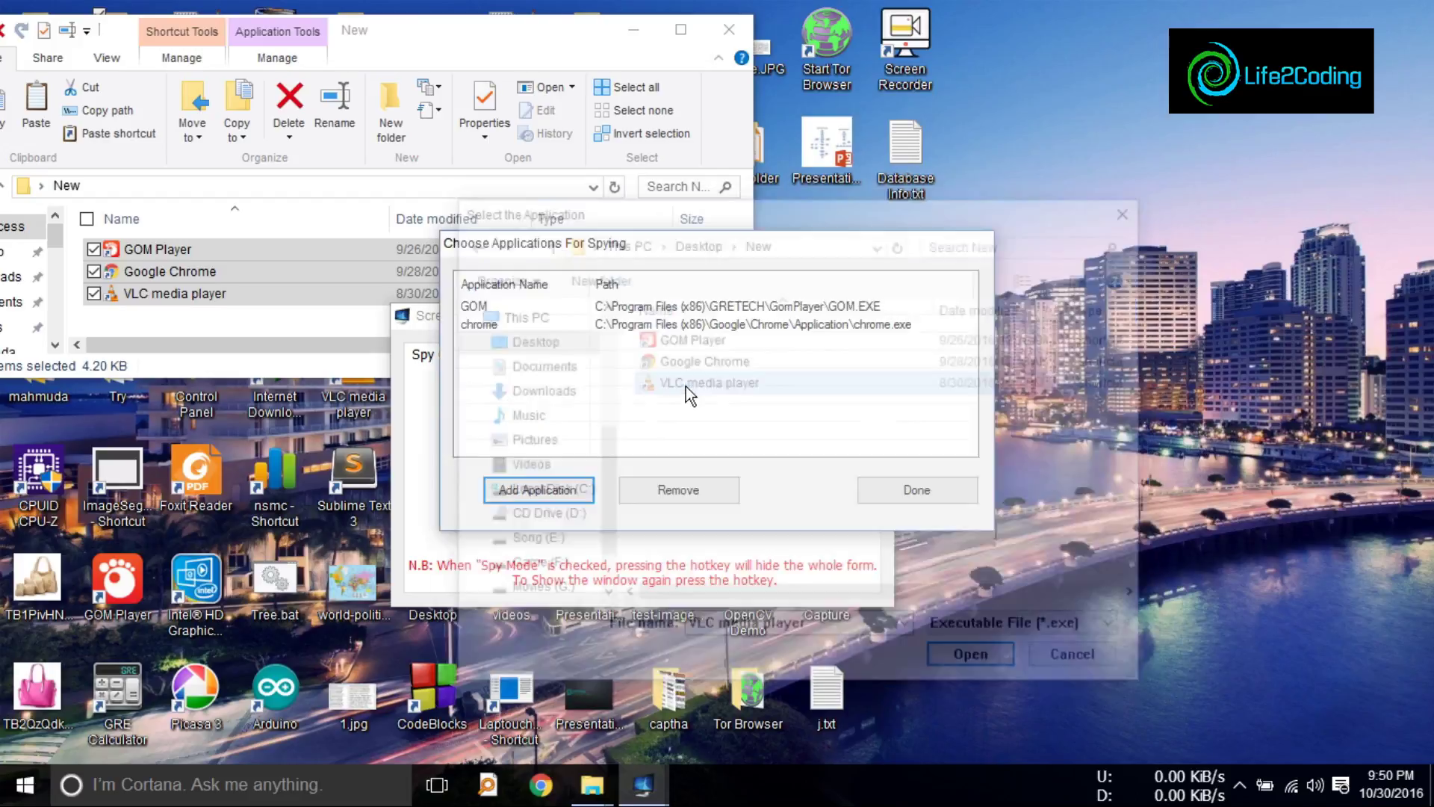
# Step: Add Internet Download Manager from the Desktop and finish the application list with Done
pyautogui.click(554, 489)
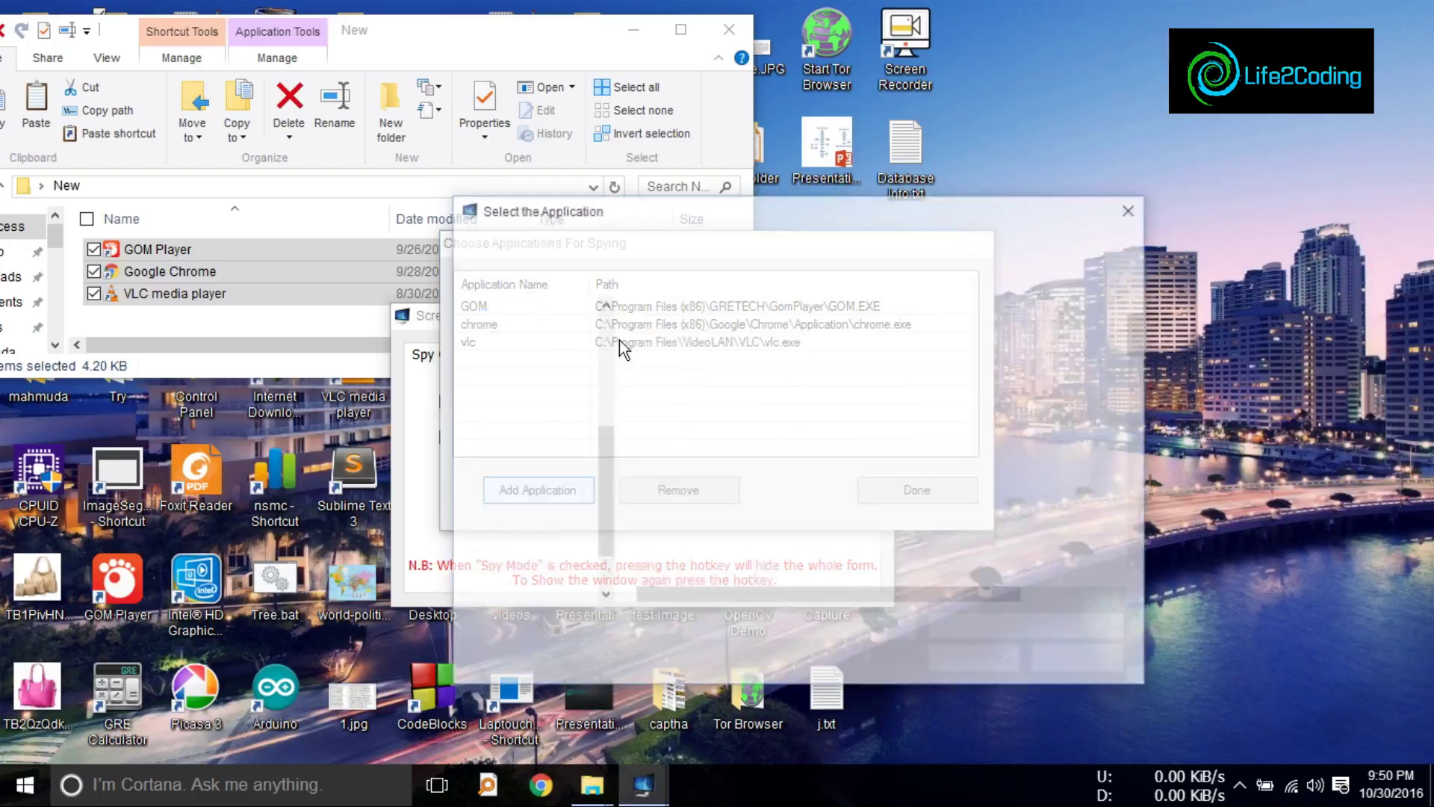
pyautogui.click(526, 339)
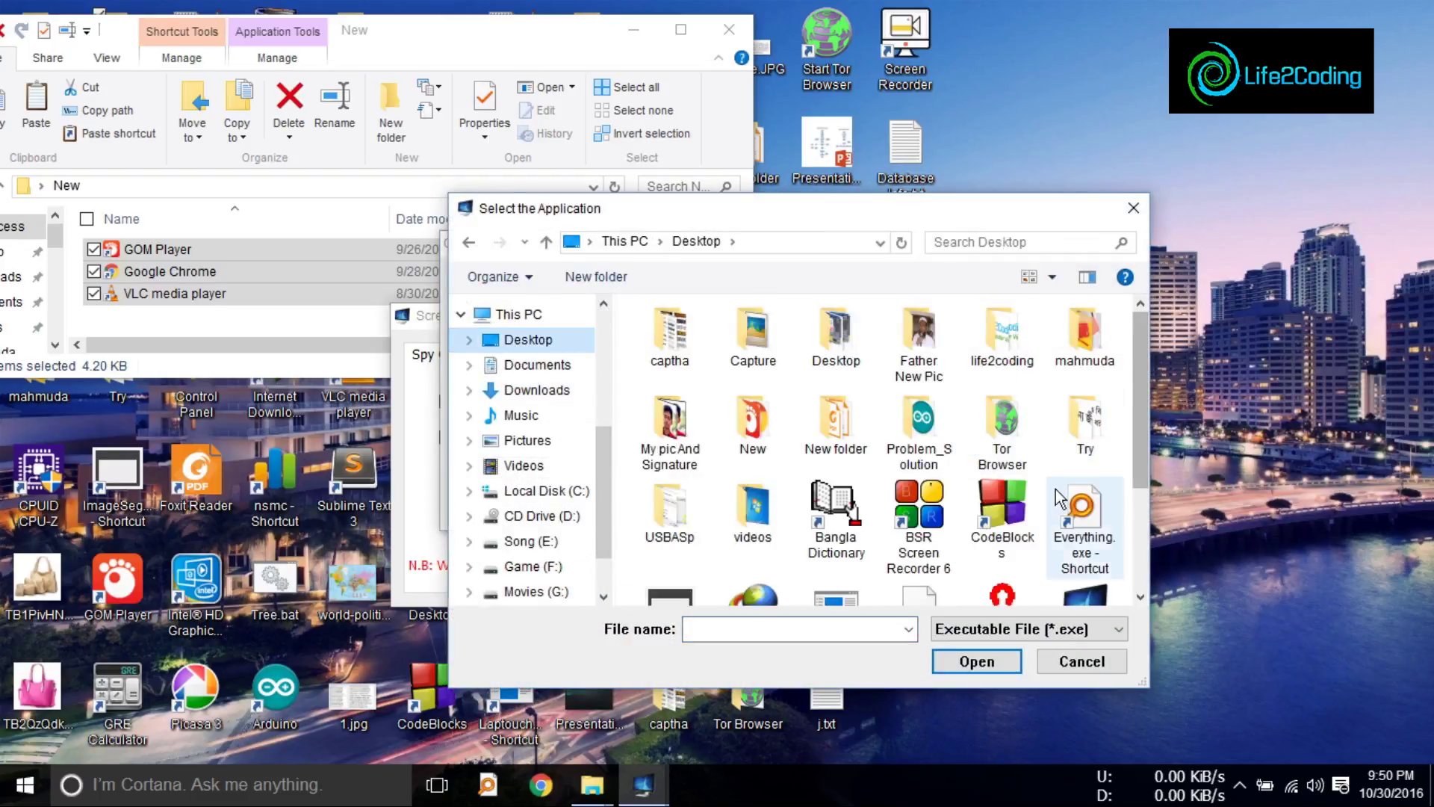
pyautogui.scroll(-3, 1127, 363)
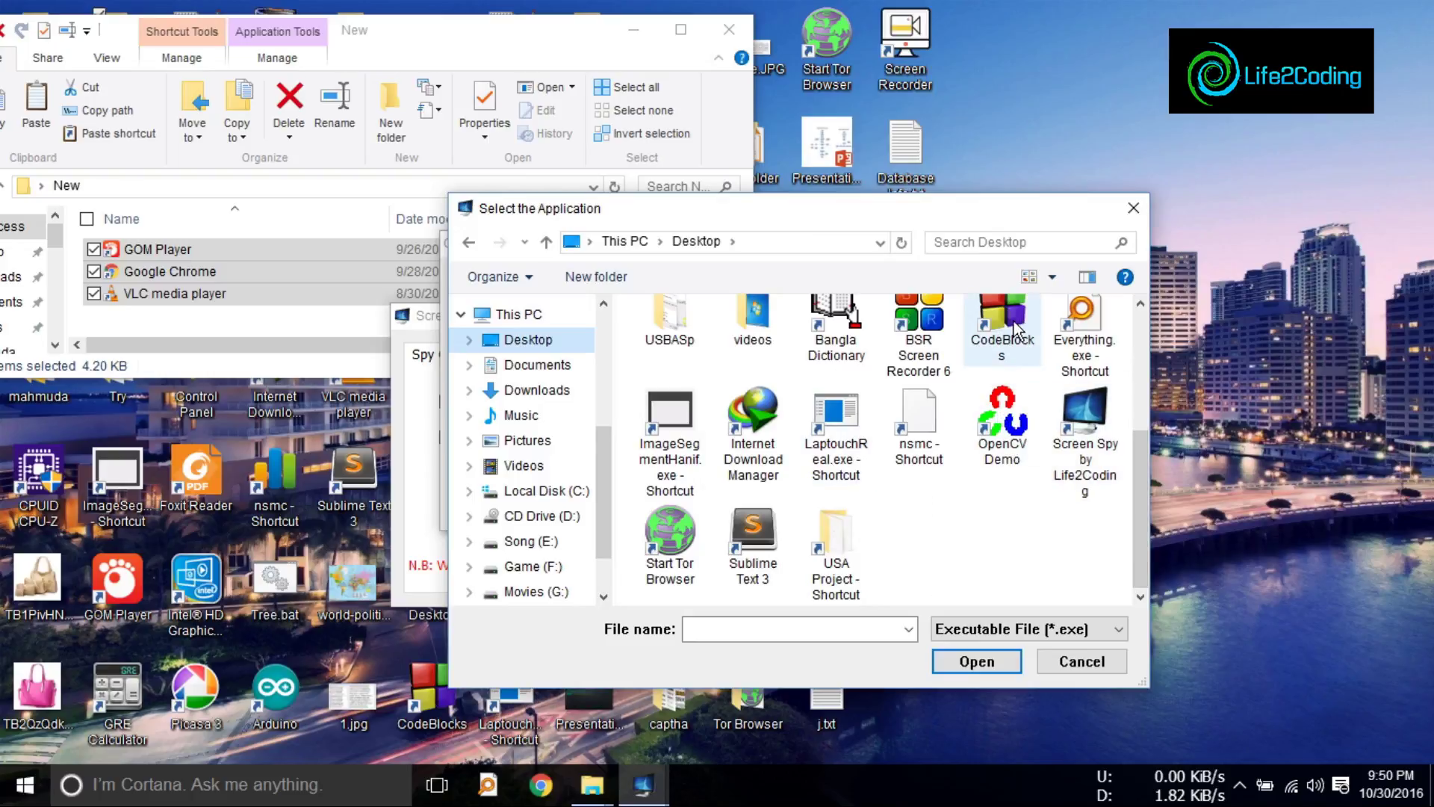
pyautogui.click(745, 464)
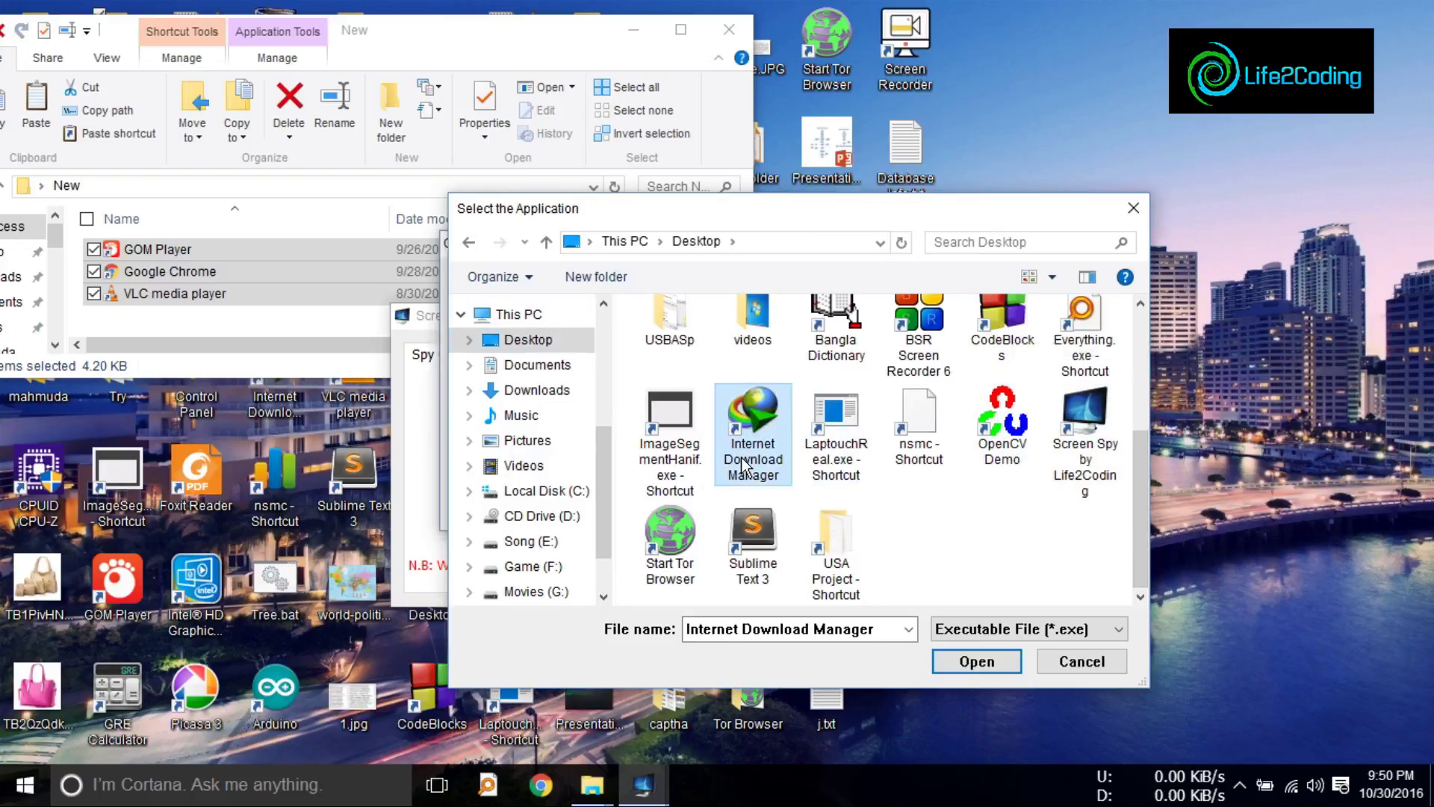
pyautogui.doubleClick(745, 465)
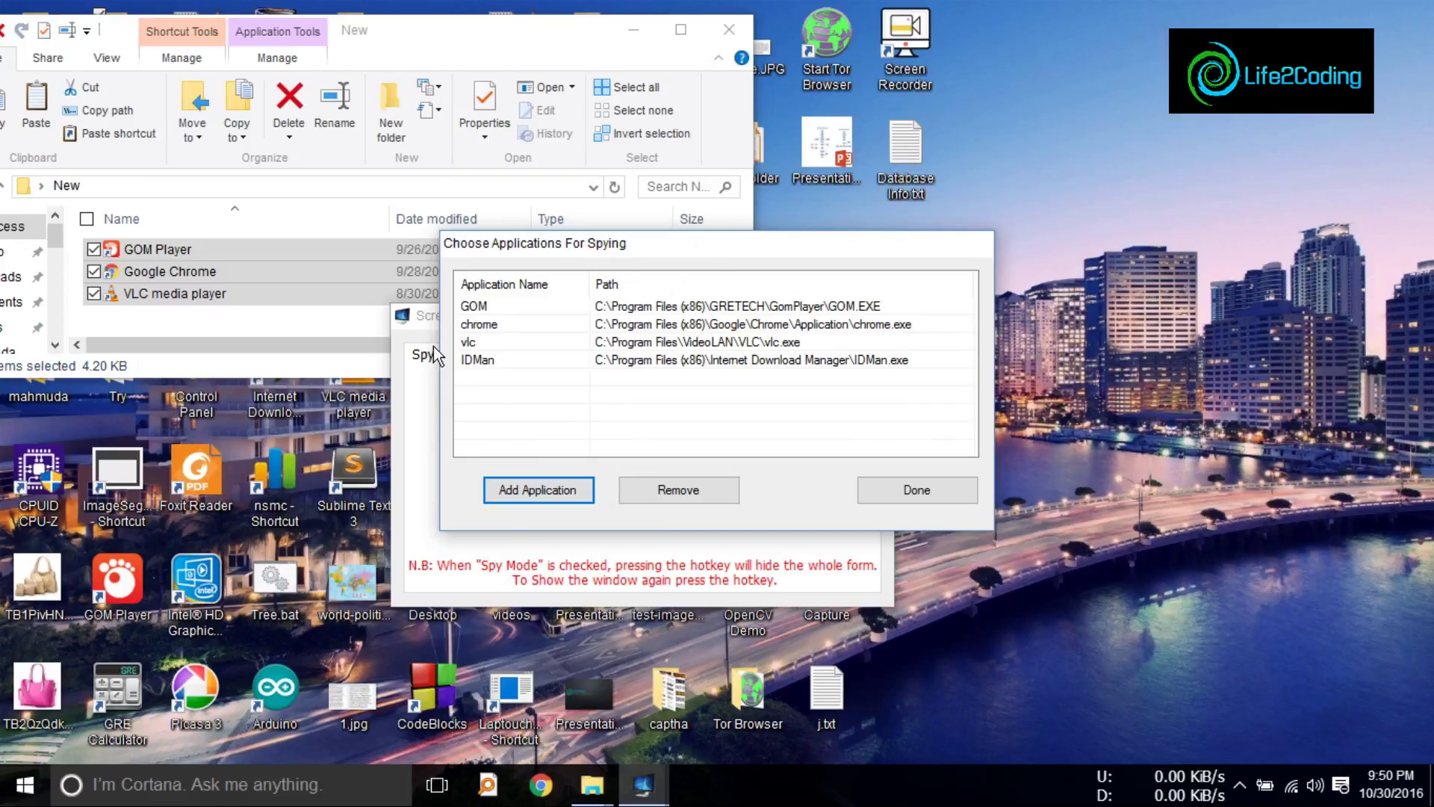
pyautogui.click(915, 491)
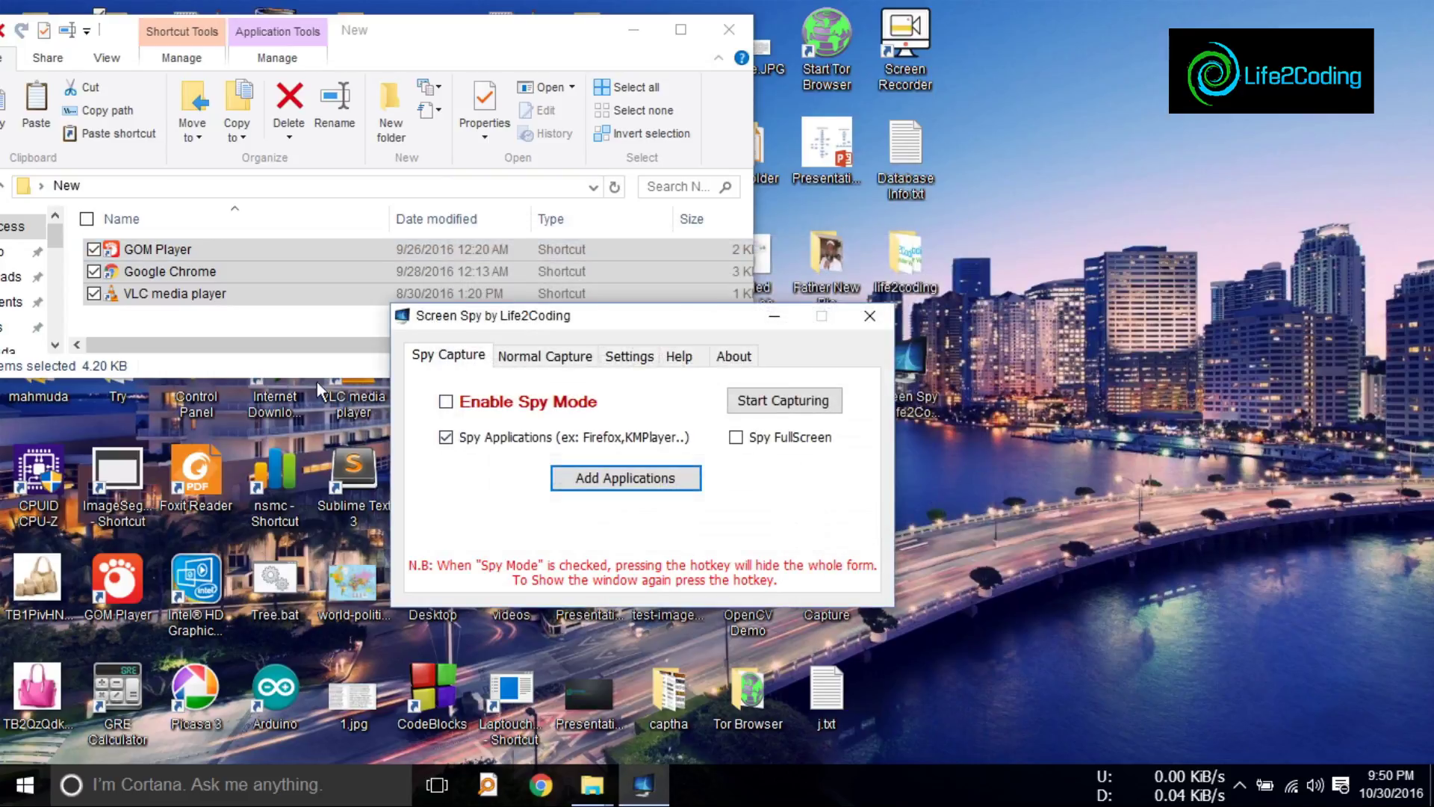
# Step: Enable Spy Mode, start capture with Ctrl+H to hide Screen Spy, and refresh the desktop
pyautogui.click(639, 38)
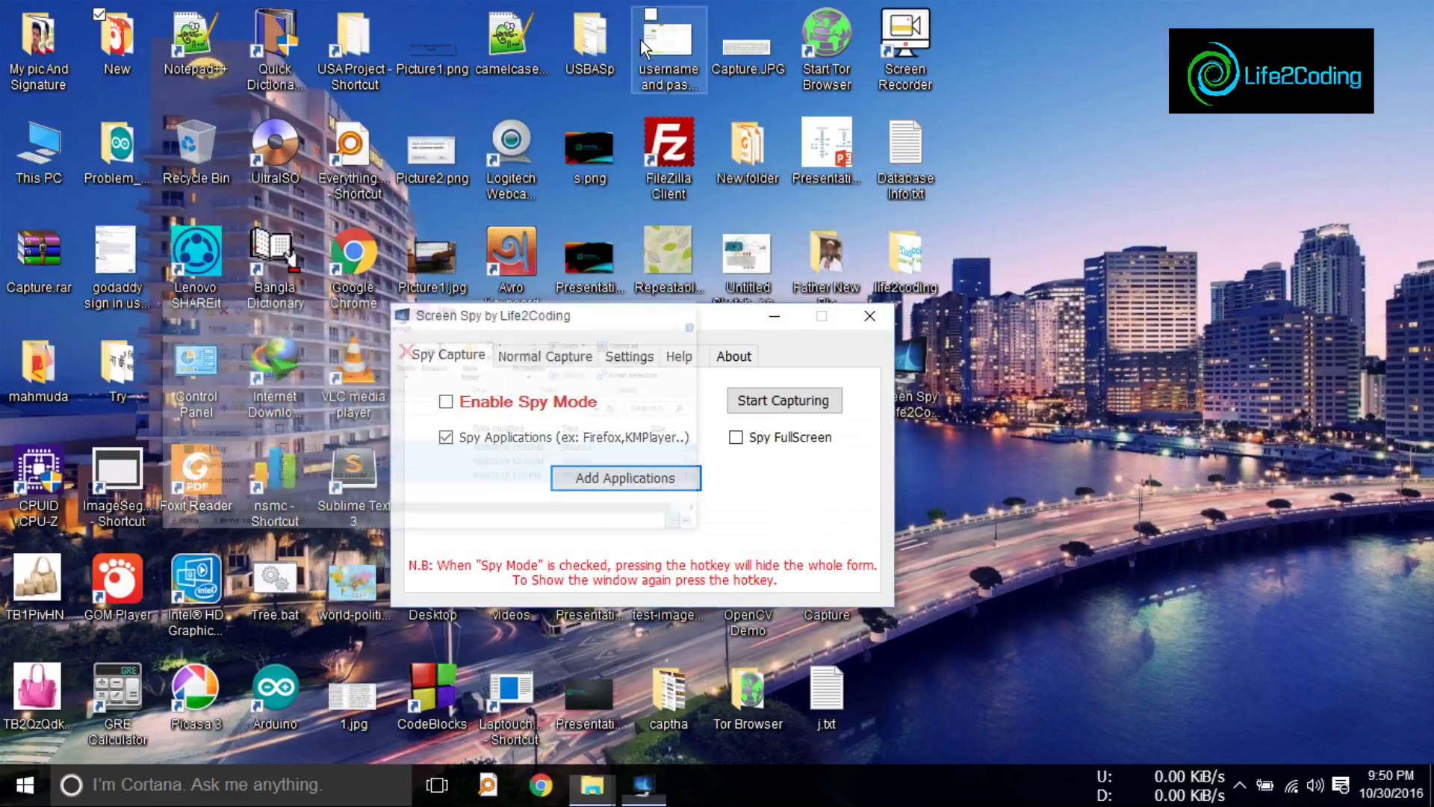
pyautogui.click(446, 403)
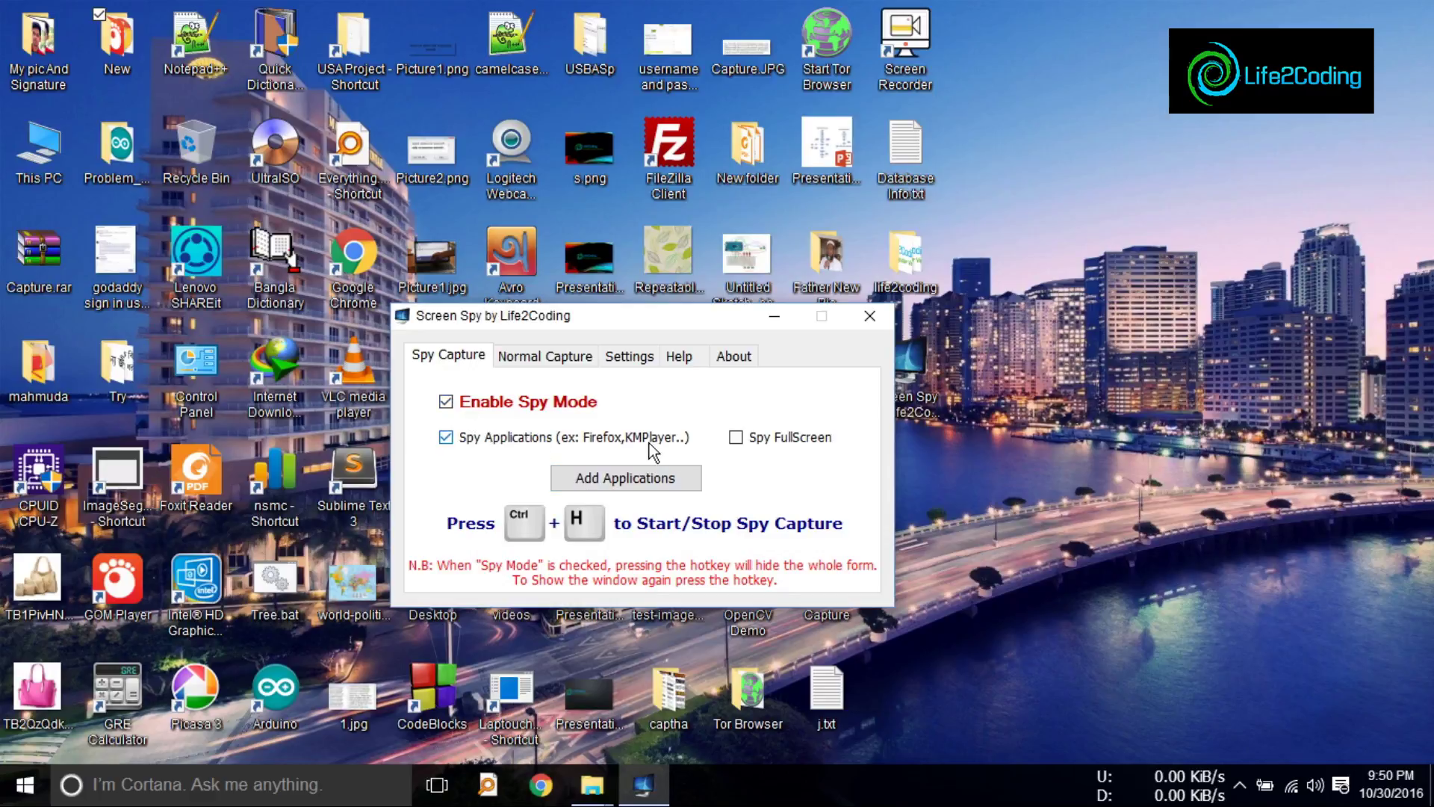
pyautogui.hotkey('ctrl', 'h')
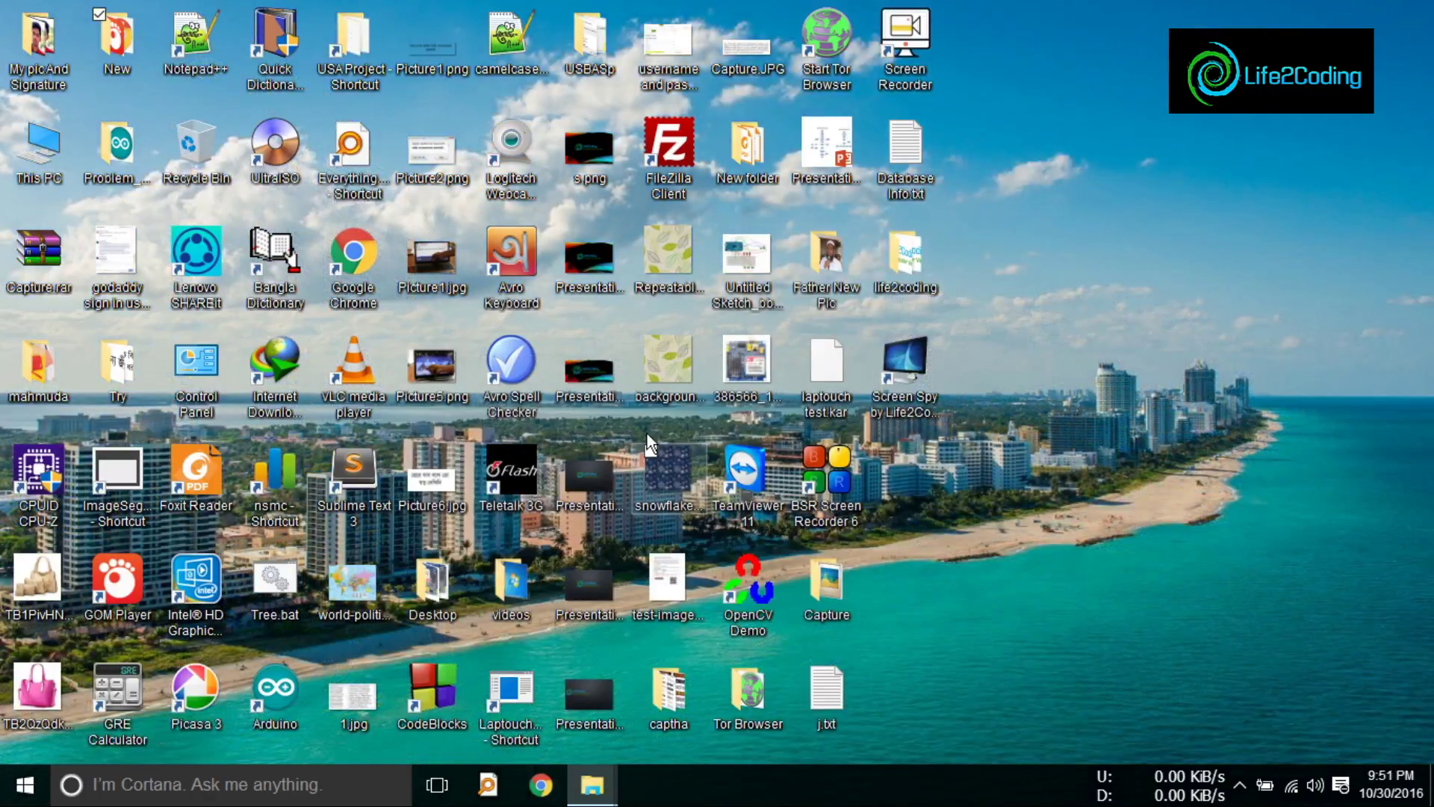
pyautogui.click(1238, 786)
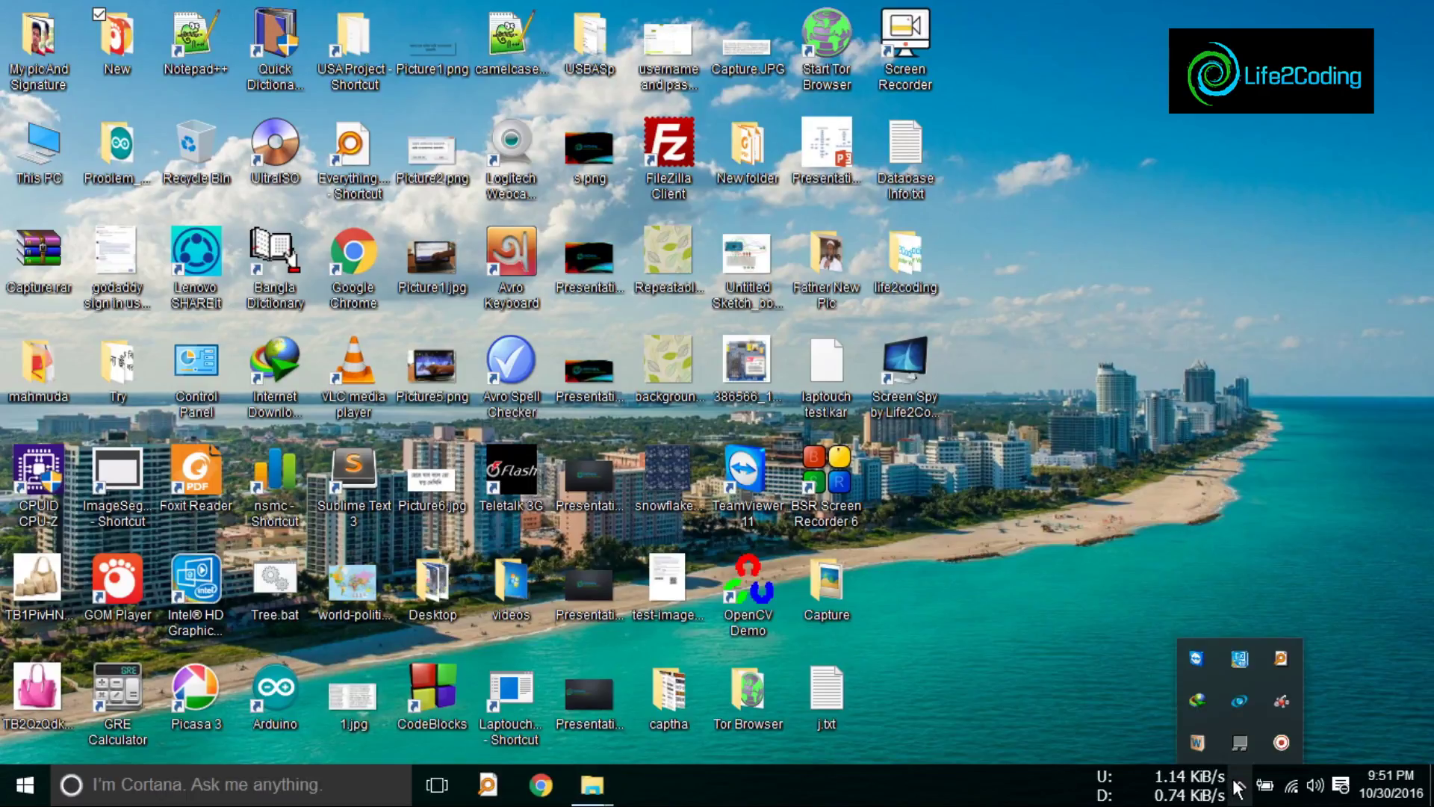
pyautogui.rightClick(997, 527)
pyautogui.click(1088, 279)
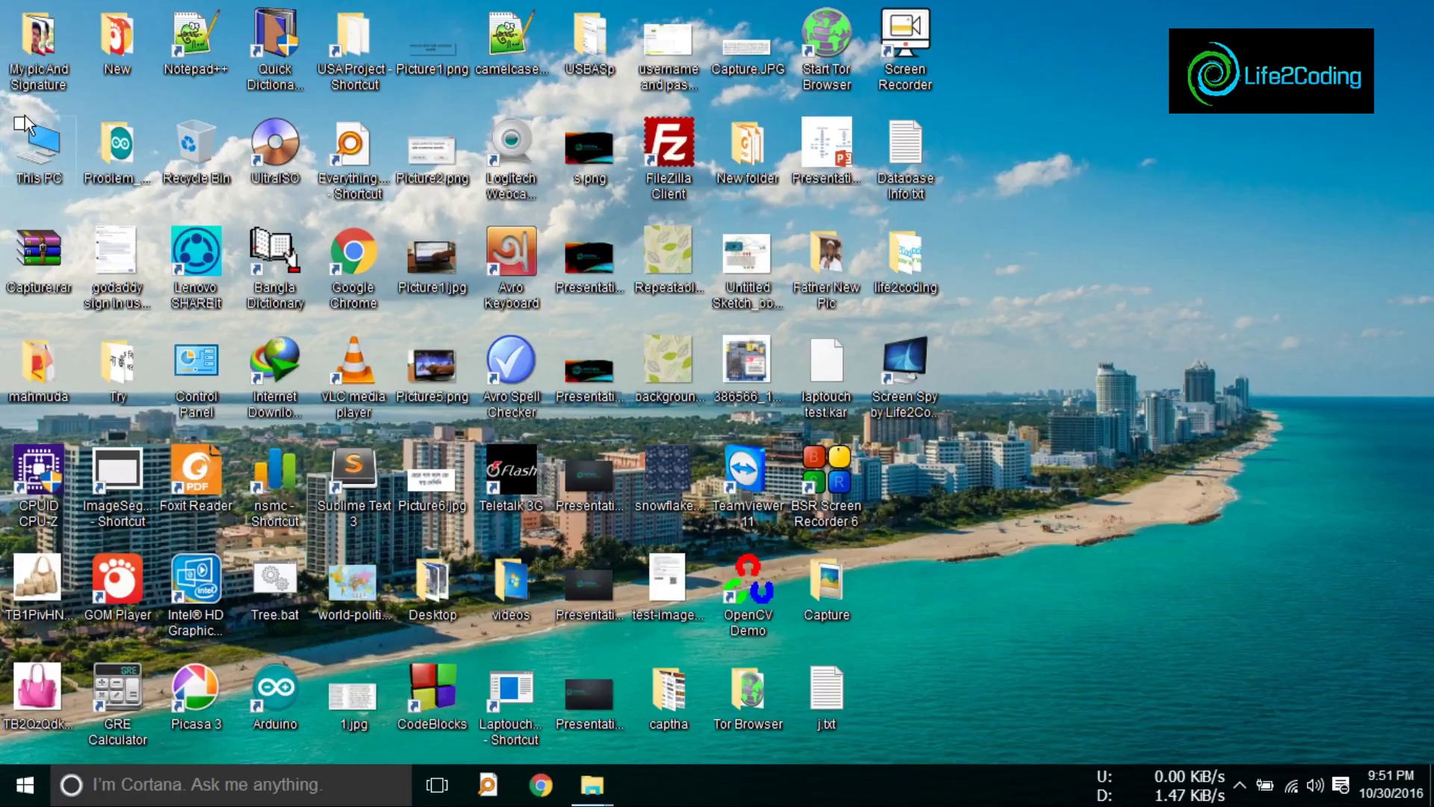
# Step: Open This PC maximized and go to the Downloads\Video folder
pyautogui.doubleClick(31, 144)
pyautogui.doubleClick(638, 24)
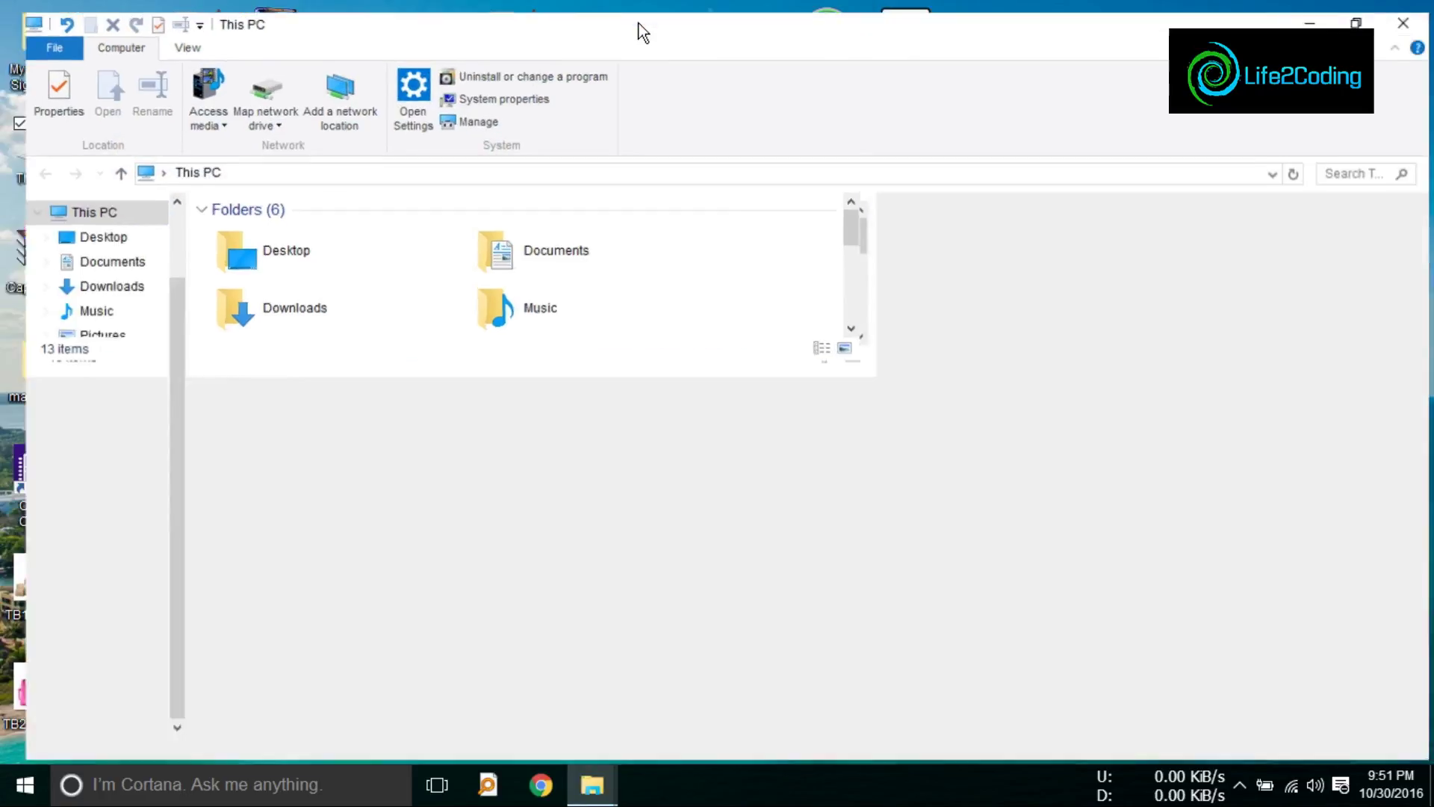
pyautogui.click(105, 439)
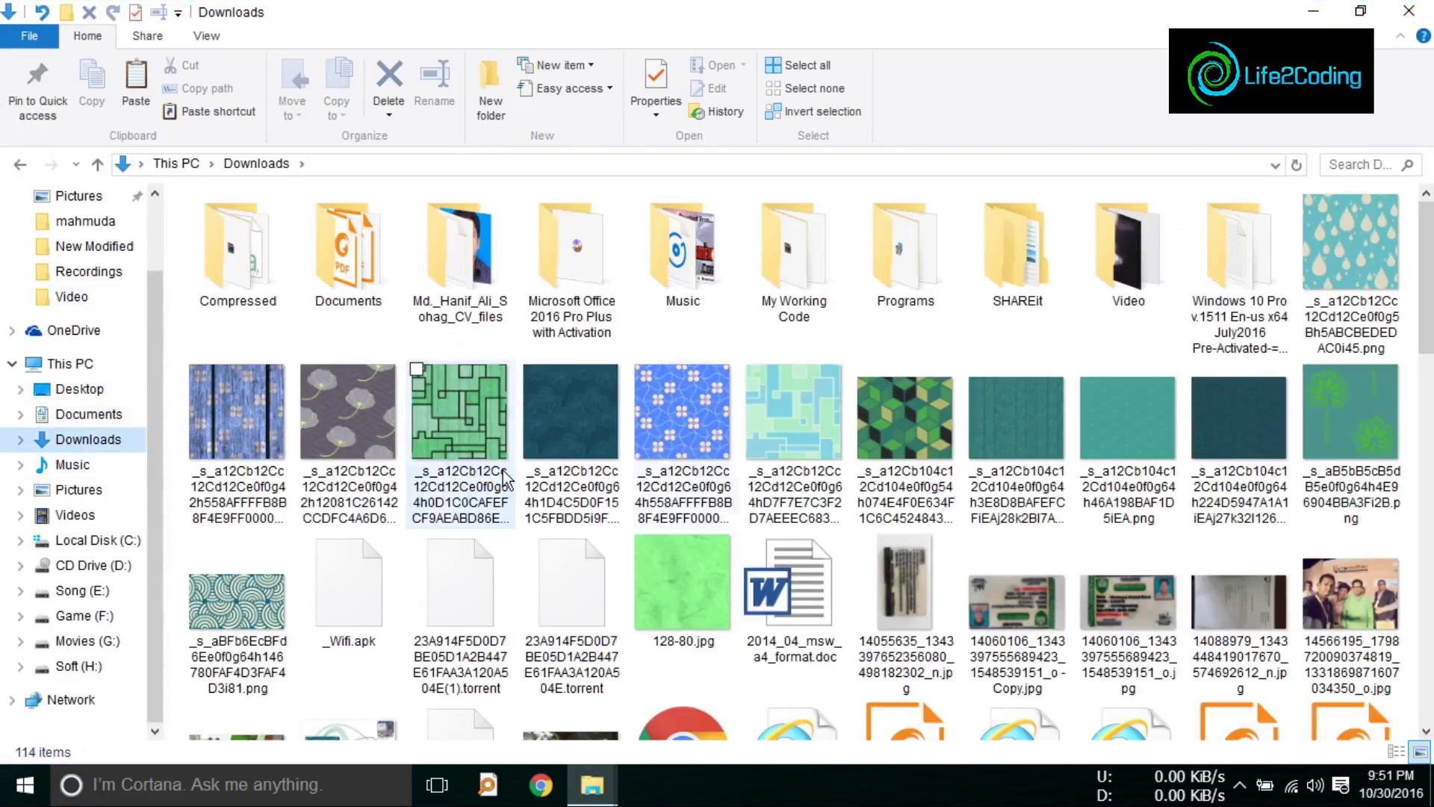
pyautogui.doubleClick(1128, 247)
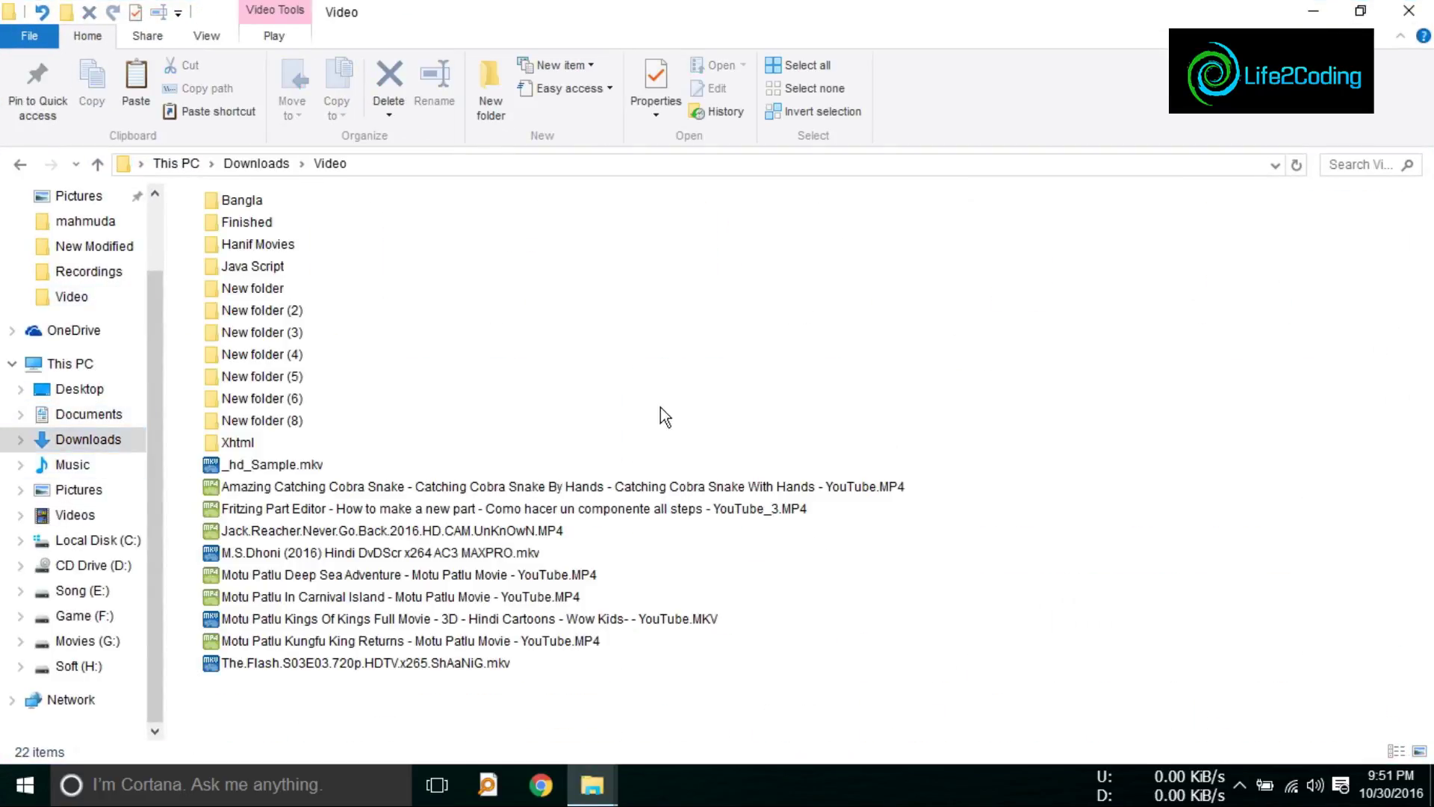
# Step: Create a desktop shortcut to the Motu Patlu Deep Sea Adventure video
pyautogui.rightClick(366, 579)
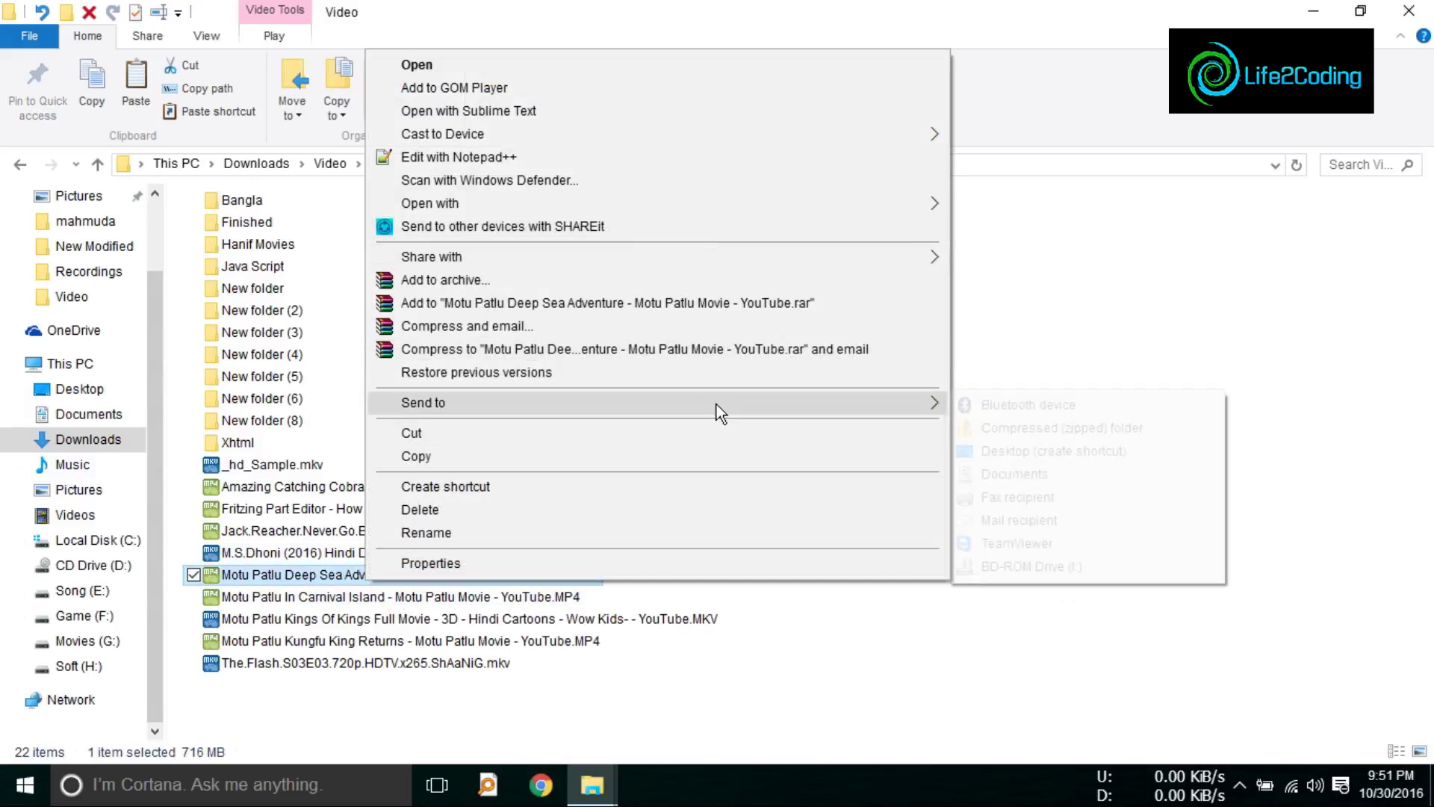
pyautogui.moveTo(715, 405)
pyautogui.click(1029, 448)
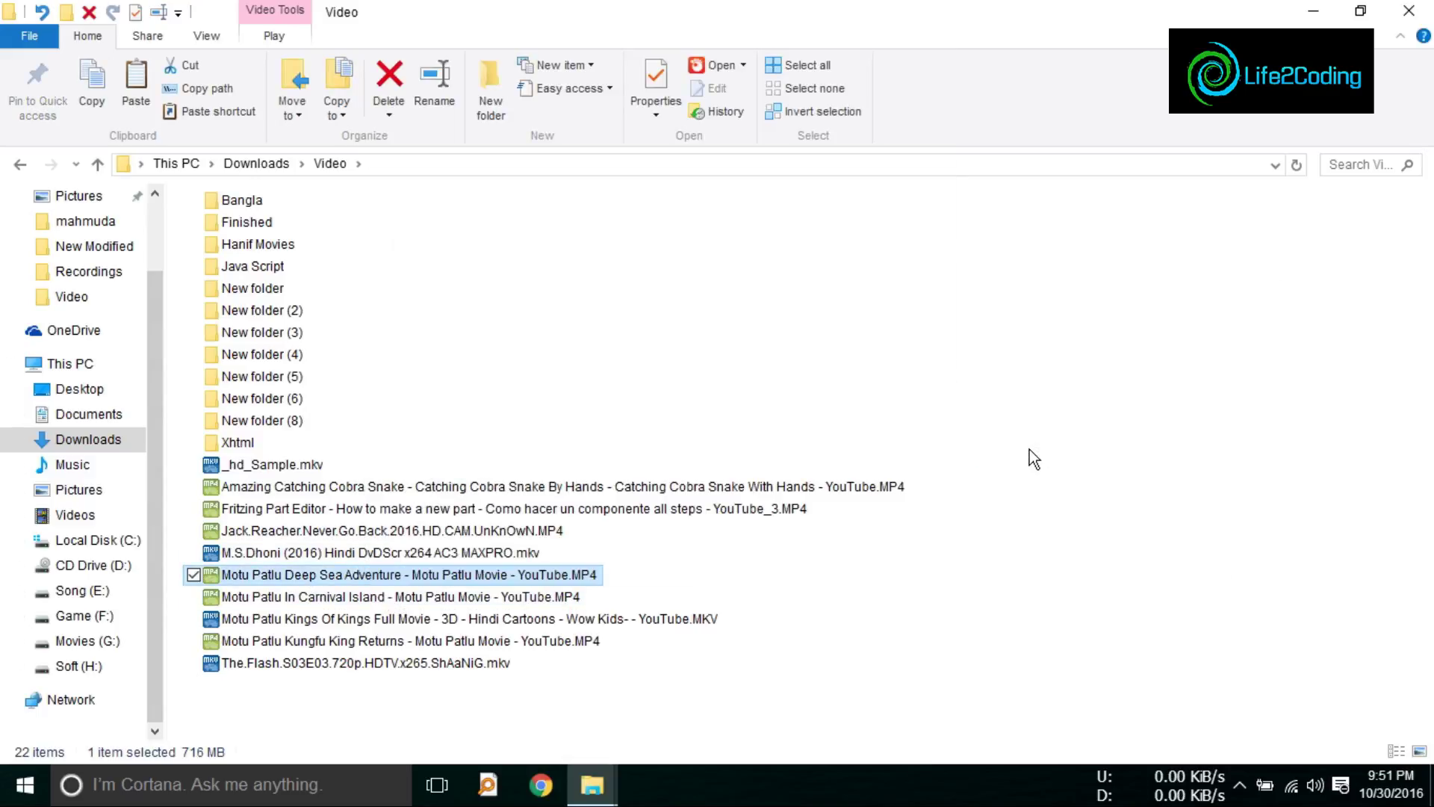
# Step: Play the Deep Sea Adventure video in GOM Player using Open with
pyautogui.rightClick(521, 575)
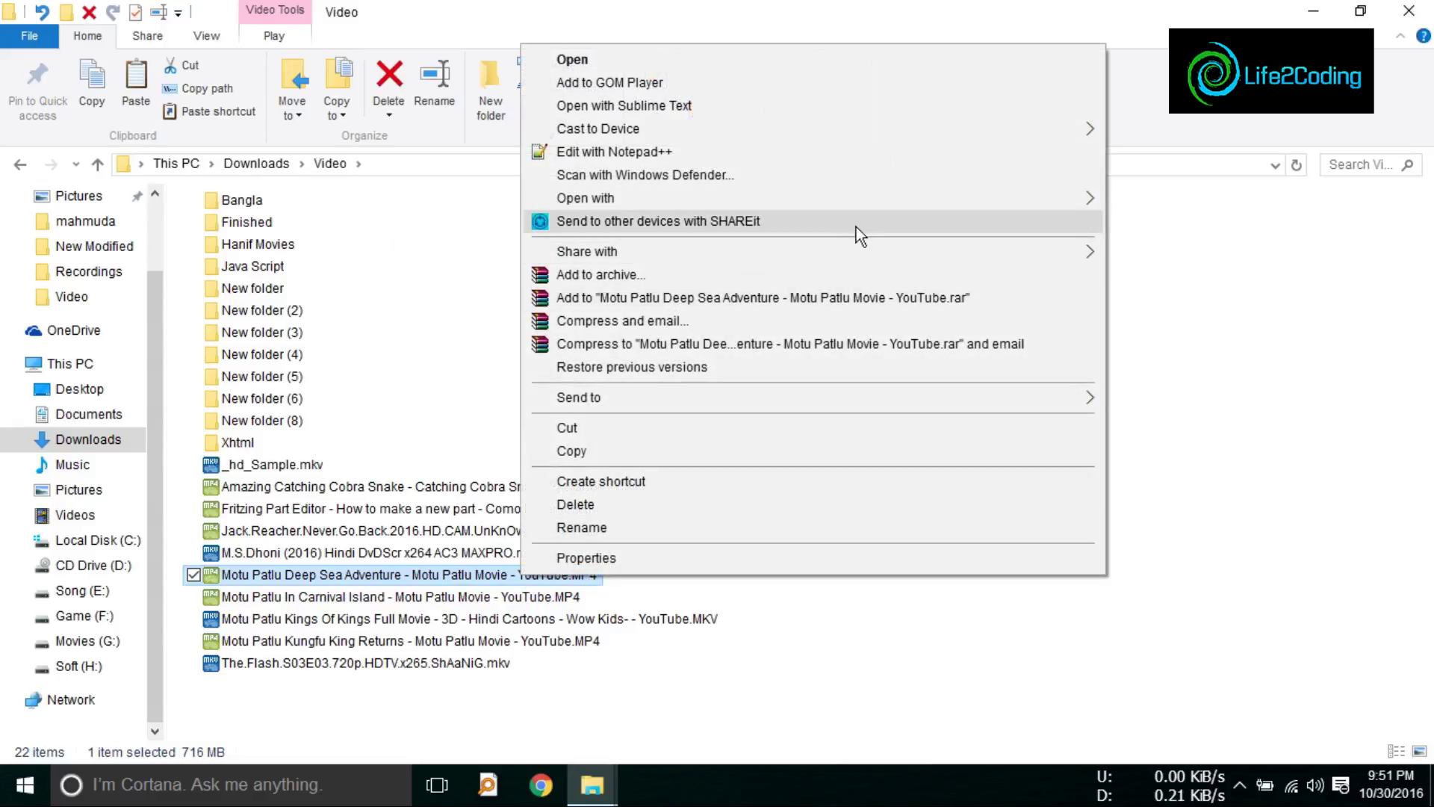
pyautogui.click(1321, 794)
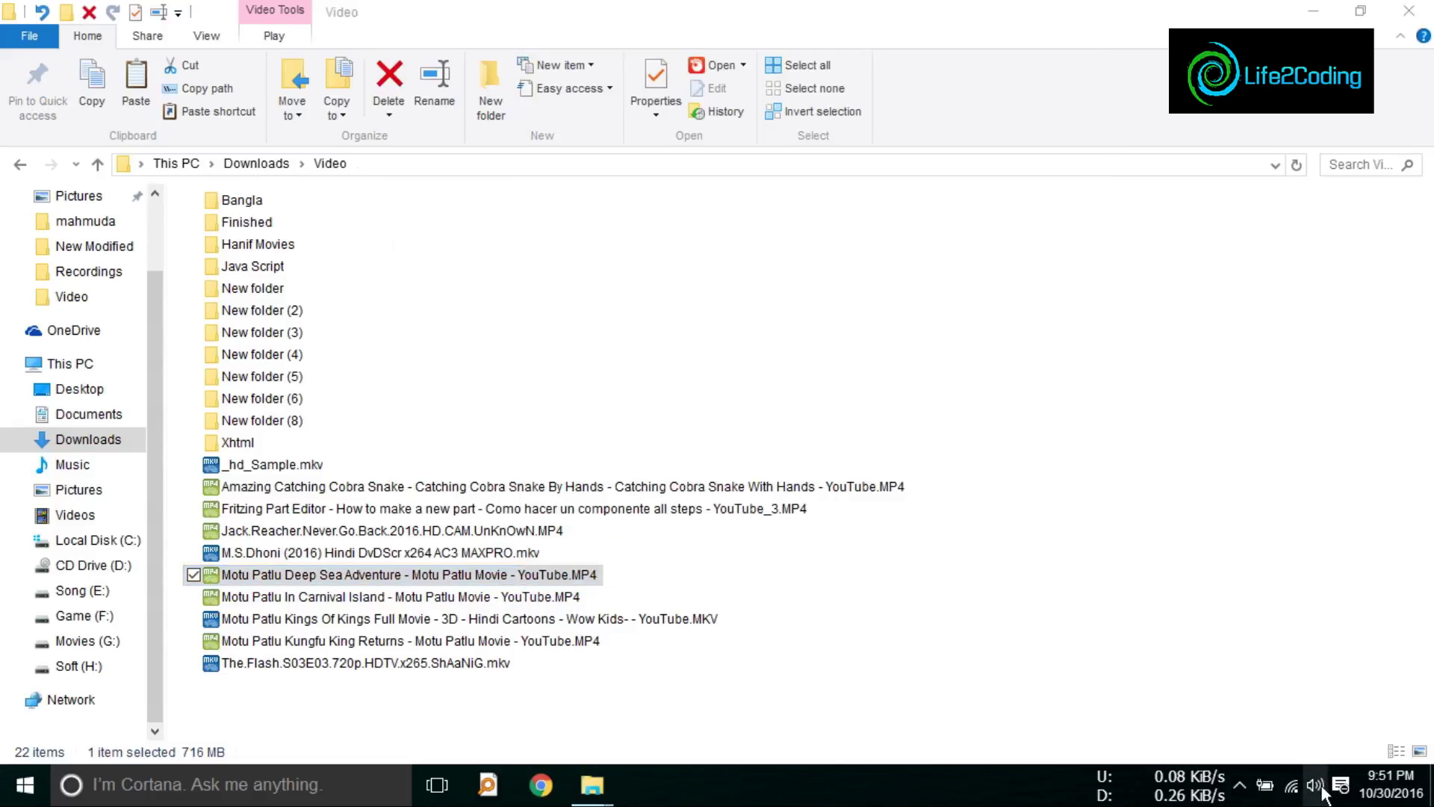
pyautogui.click(1316, 791)
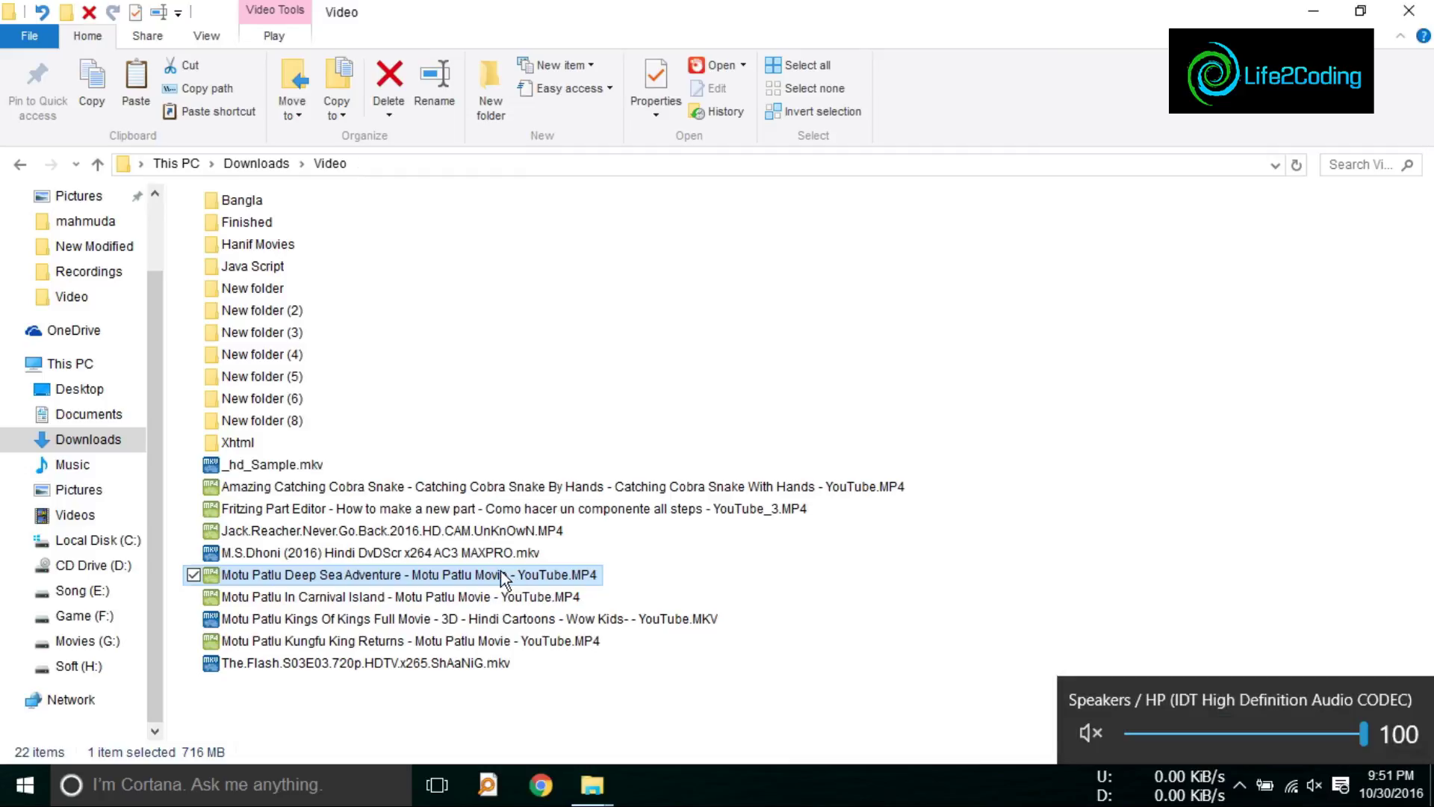
pyautogui.rightClick(501, 572)
pyautogui.moveTo(778, 197)
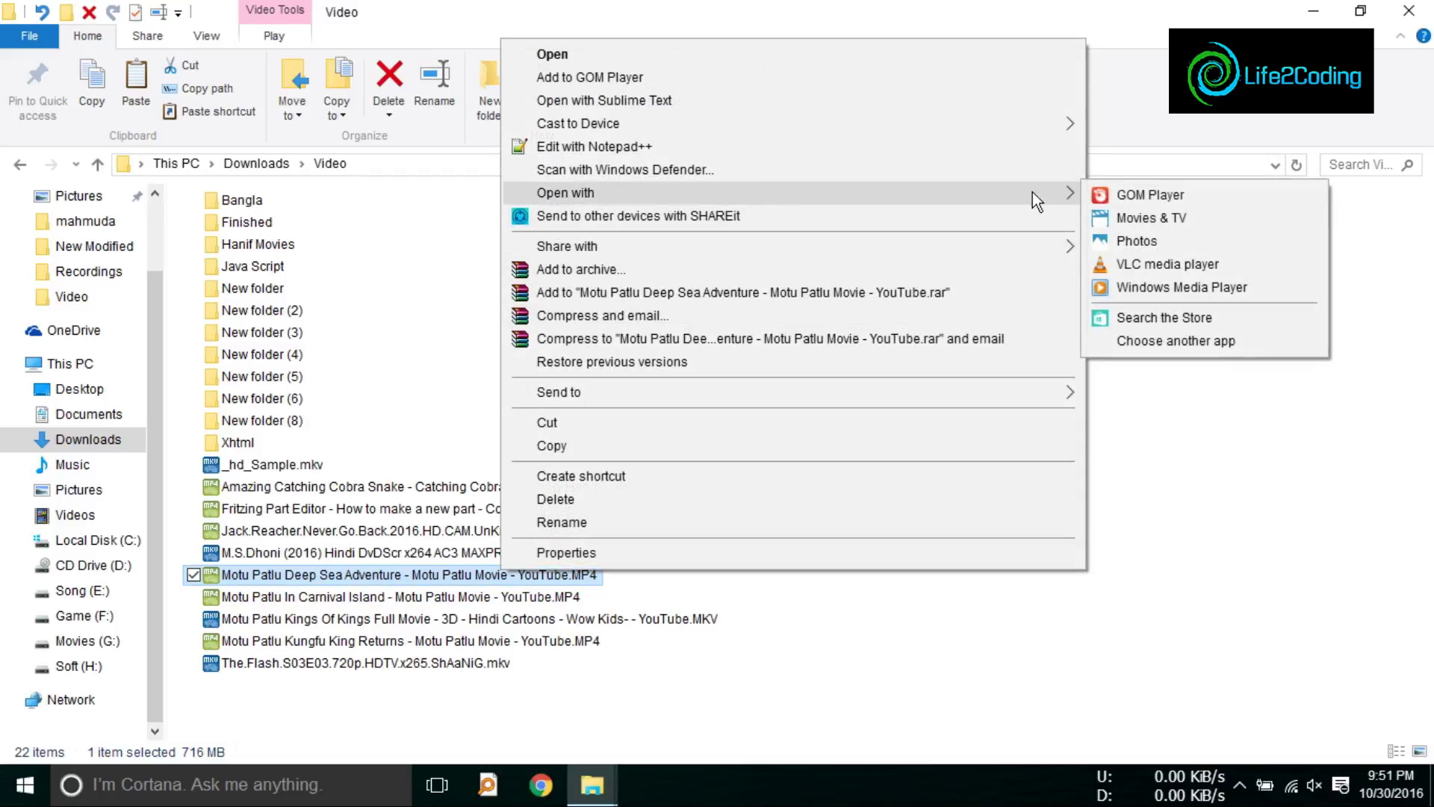
pyautogui.click(1112, 193)
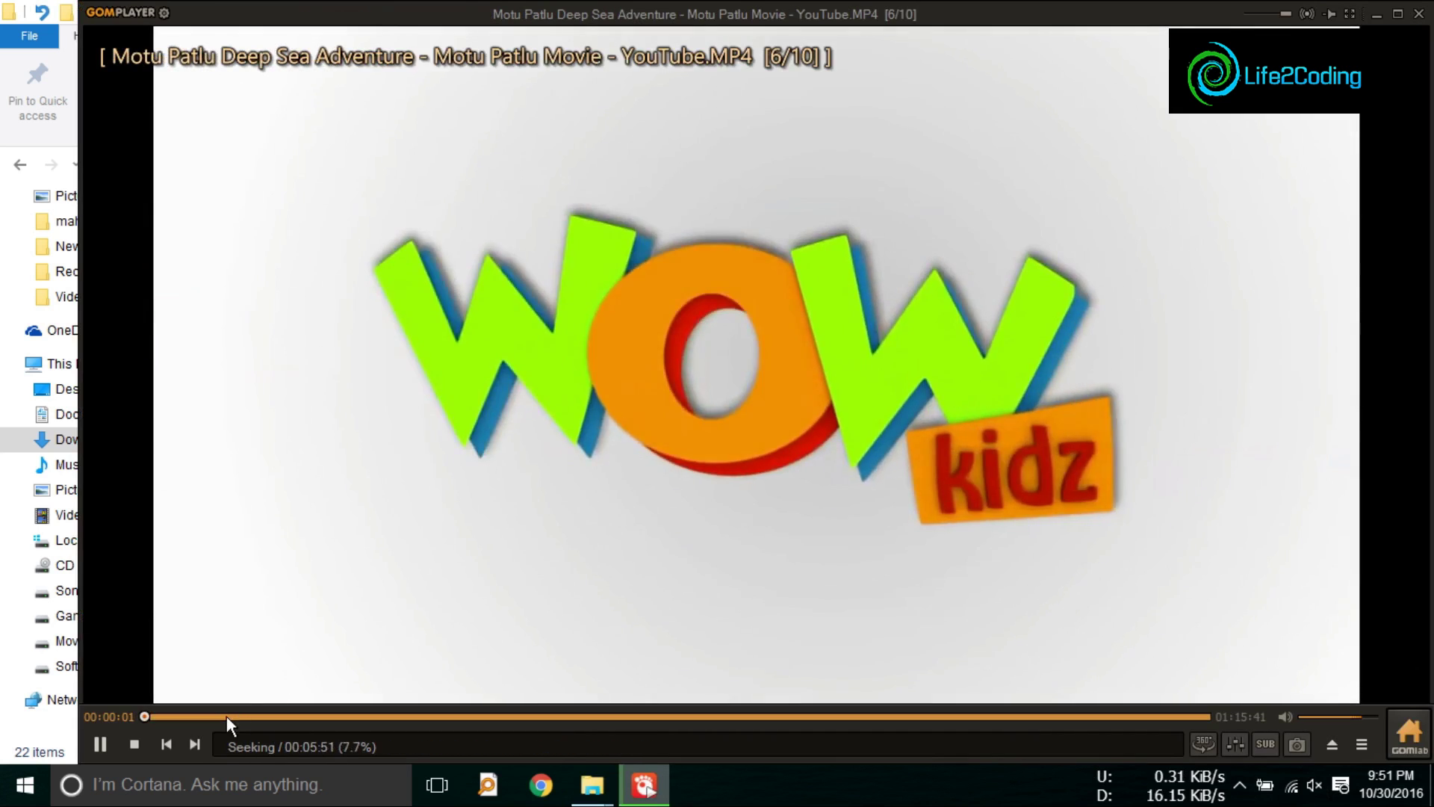
# Step: Skip ahead in the movie to about 5:48, 10:40, 24:55 and 34:48
pyautogui.click(226, 716)
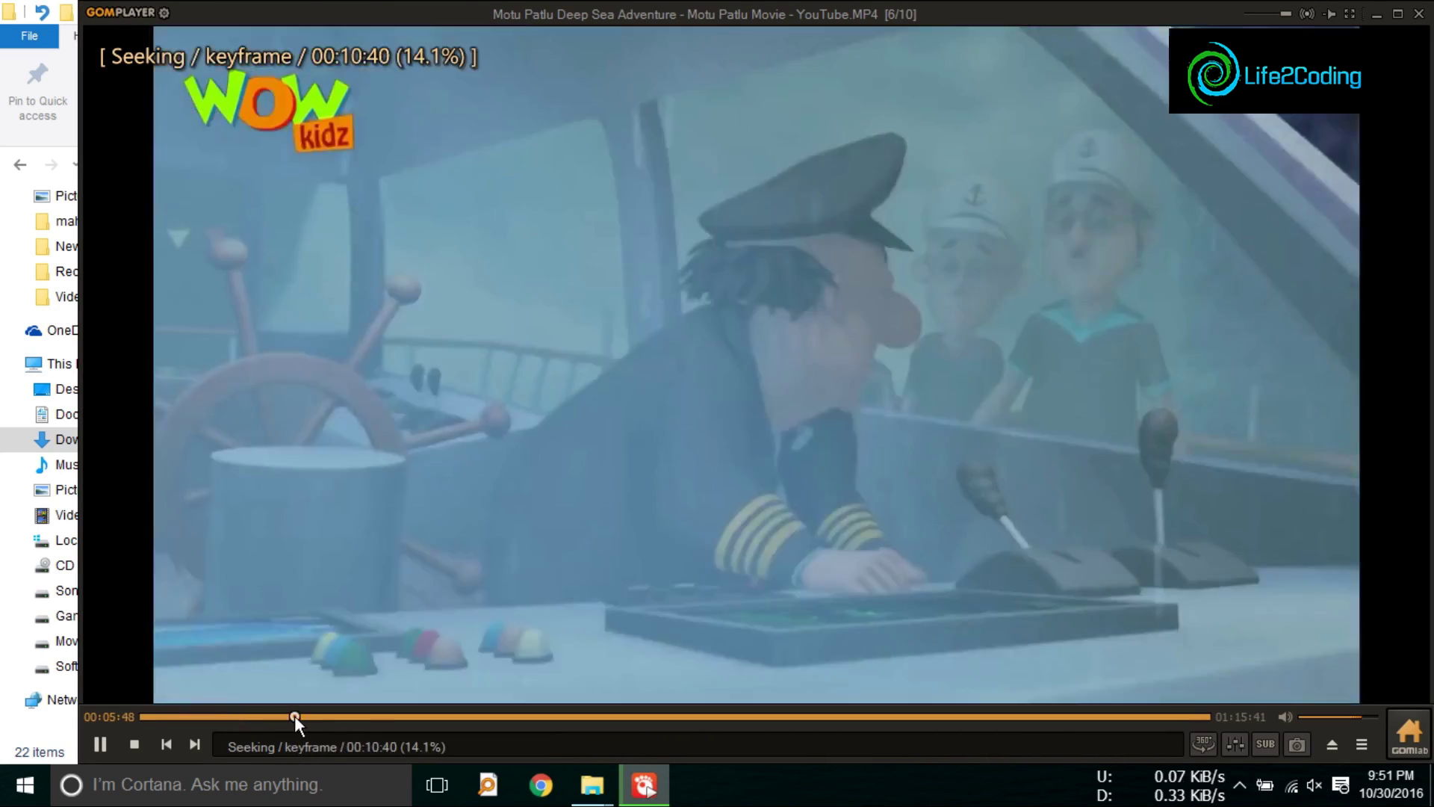
pyautogui.click(294, 715)
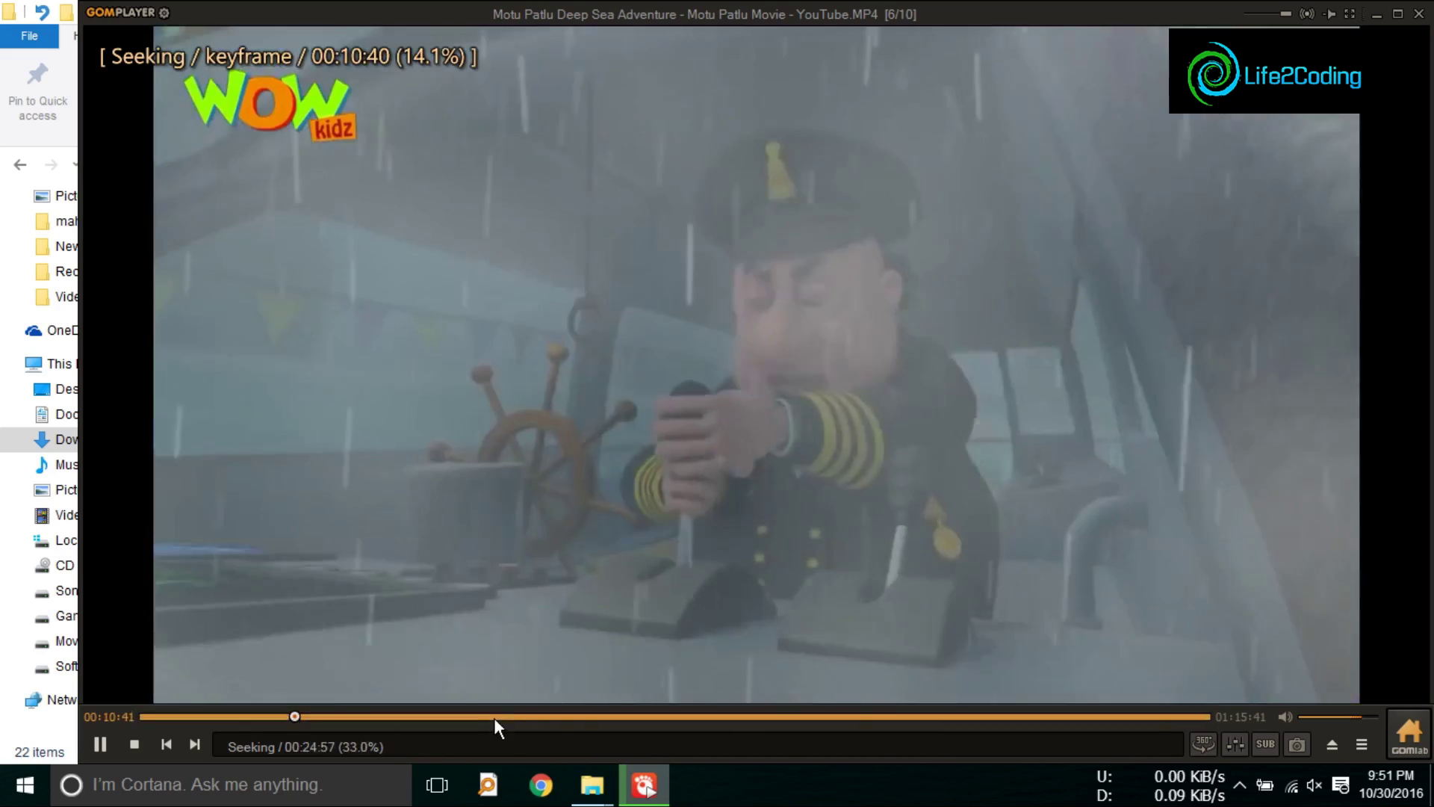
pyautogui.click(494, 717)
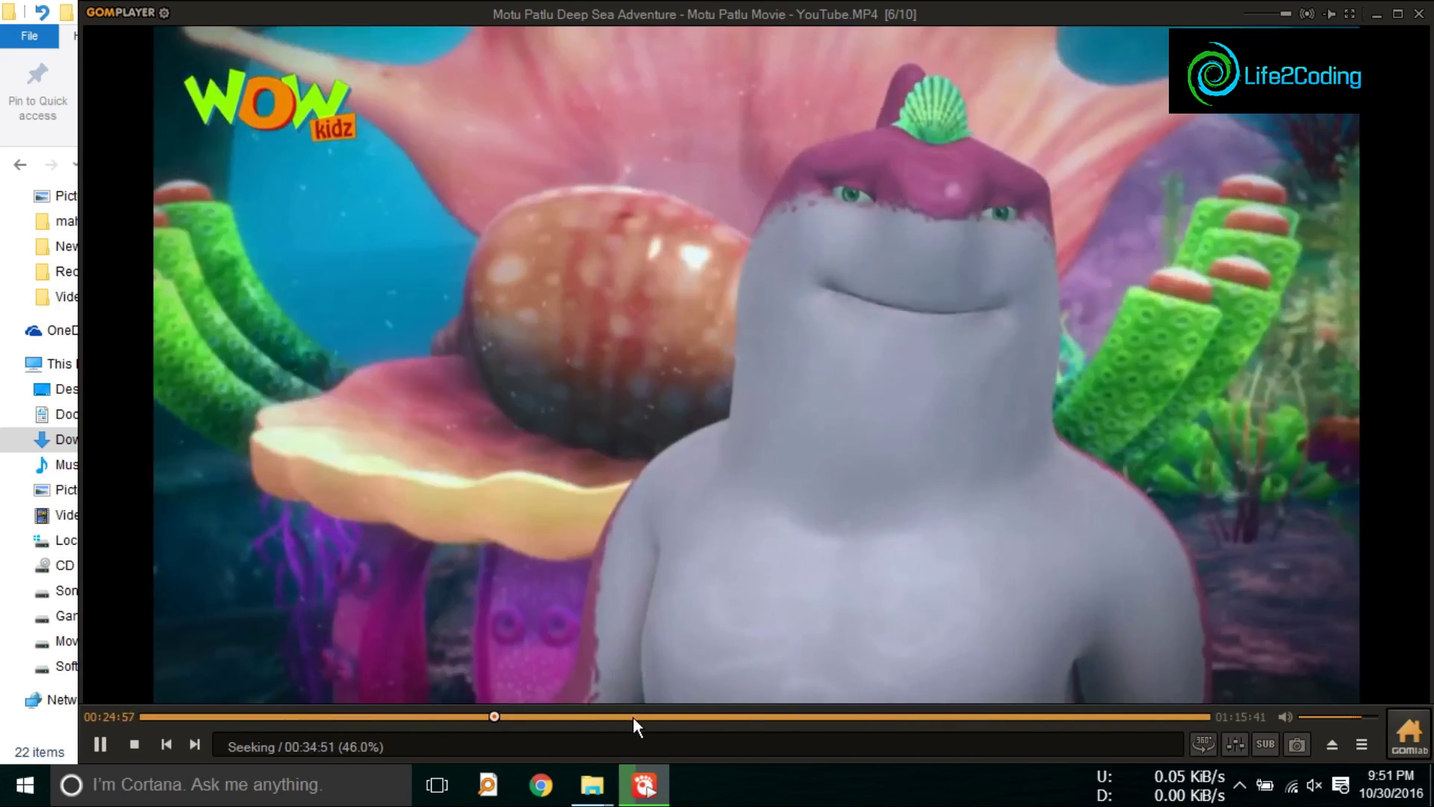
pyautogui.click(633, 716)
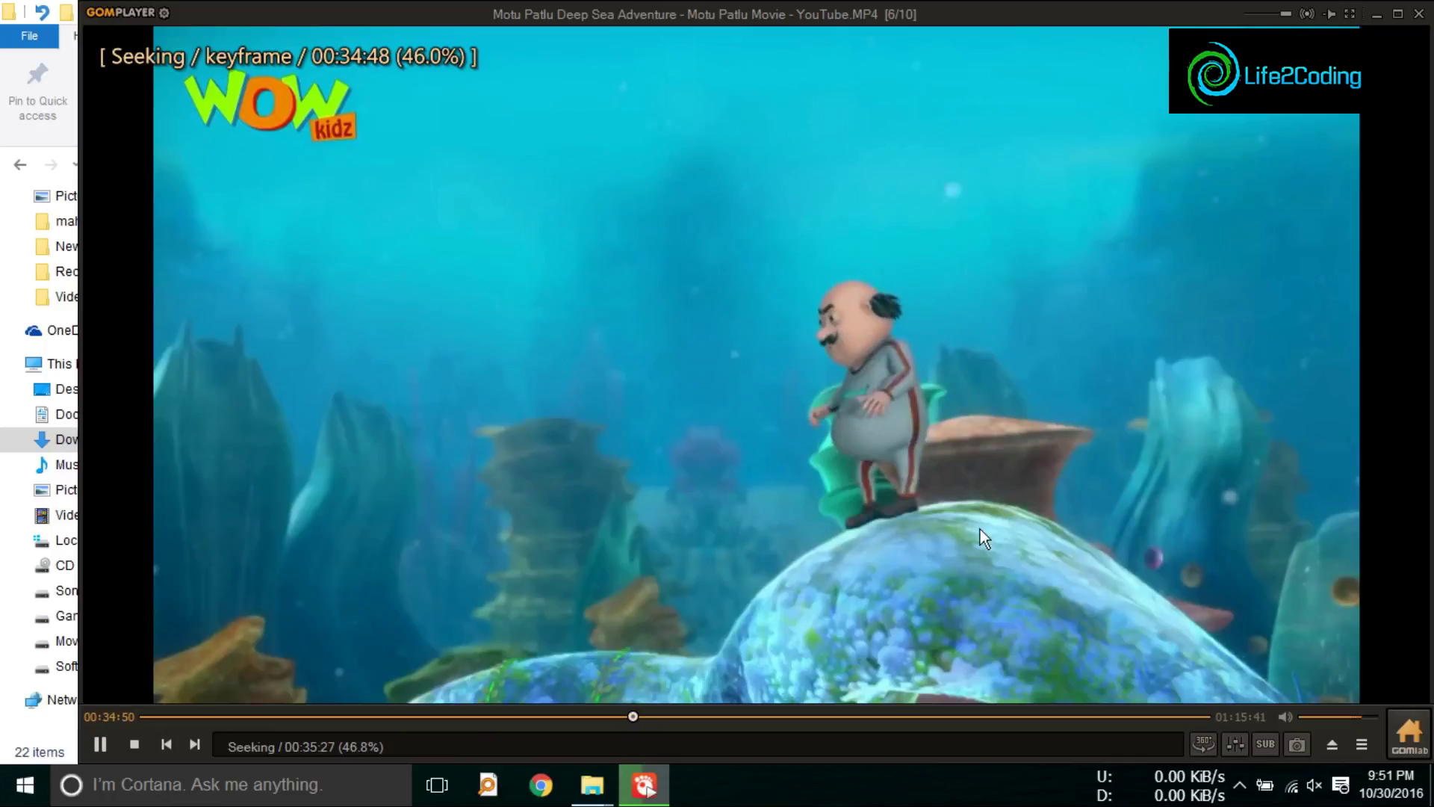
# Step: Close GOM Player, play the Deep Sea Adventure video in VLC, then close VLC
pyautogui.hotkey('alt', 'F4')
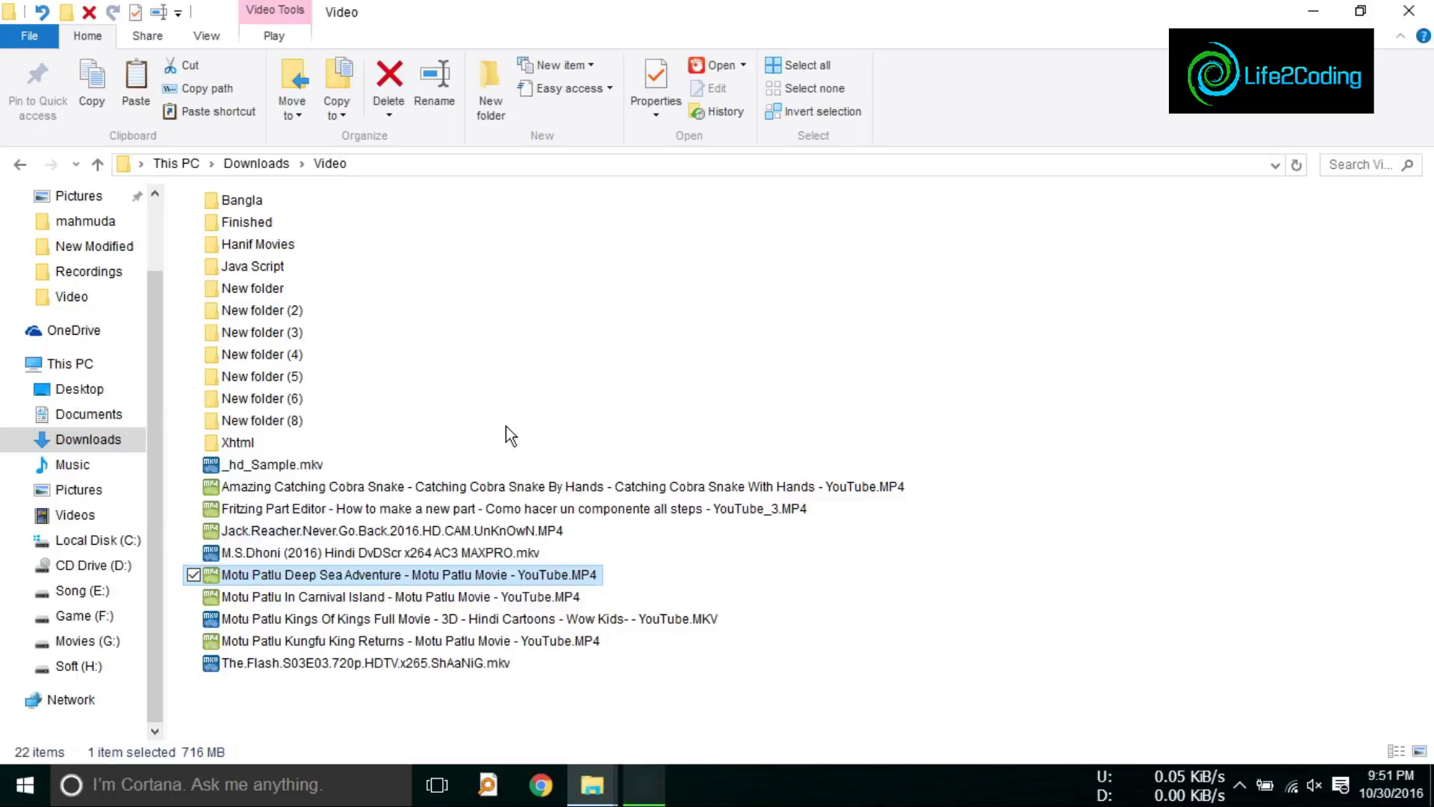
pyautogui.rightClick(301, 572)
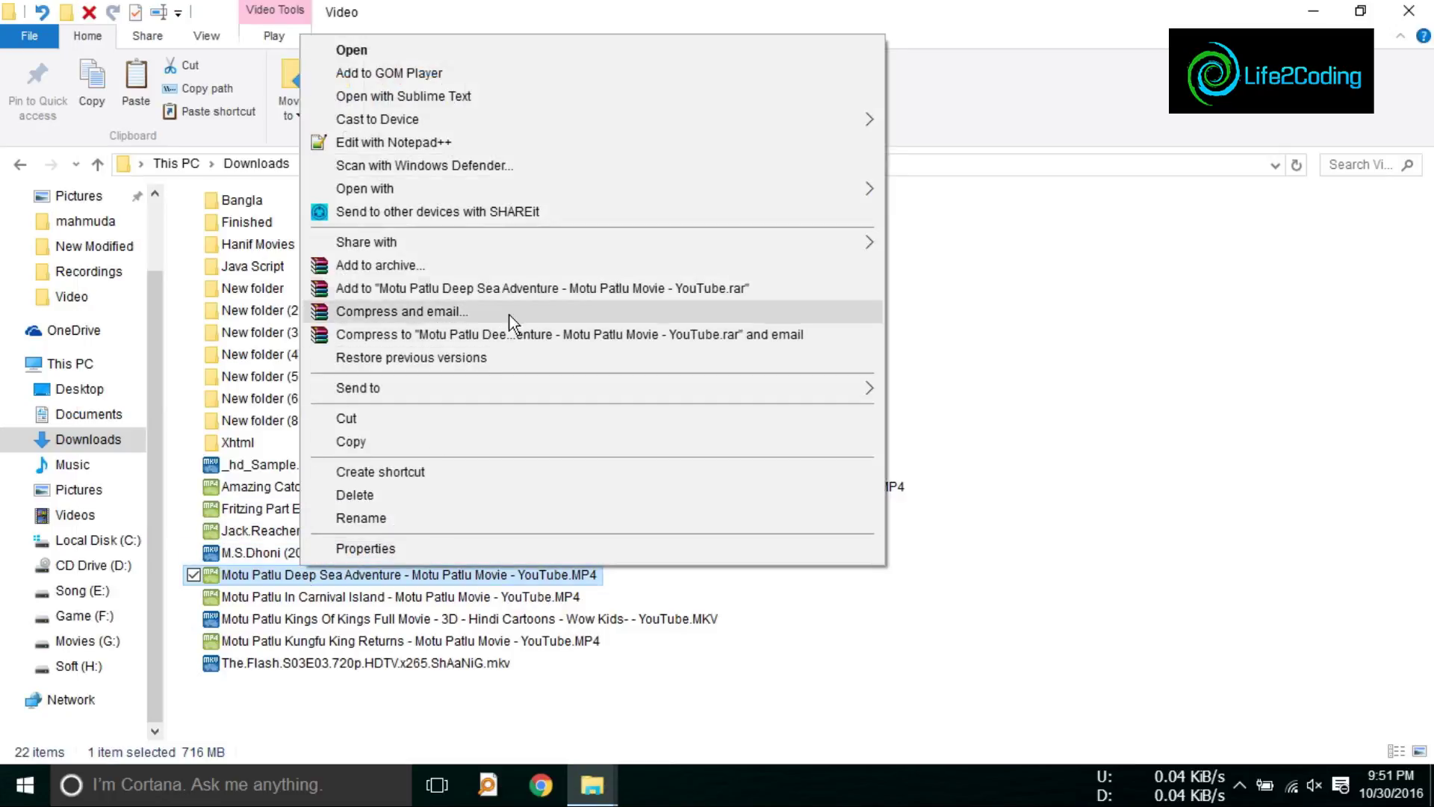
pyautogui.moveTo(696, 200)
pyautogui.click(971, 260)
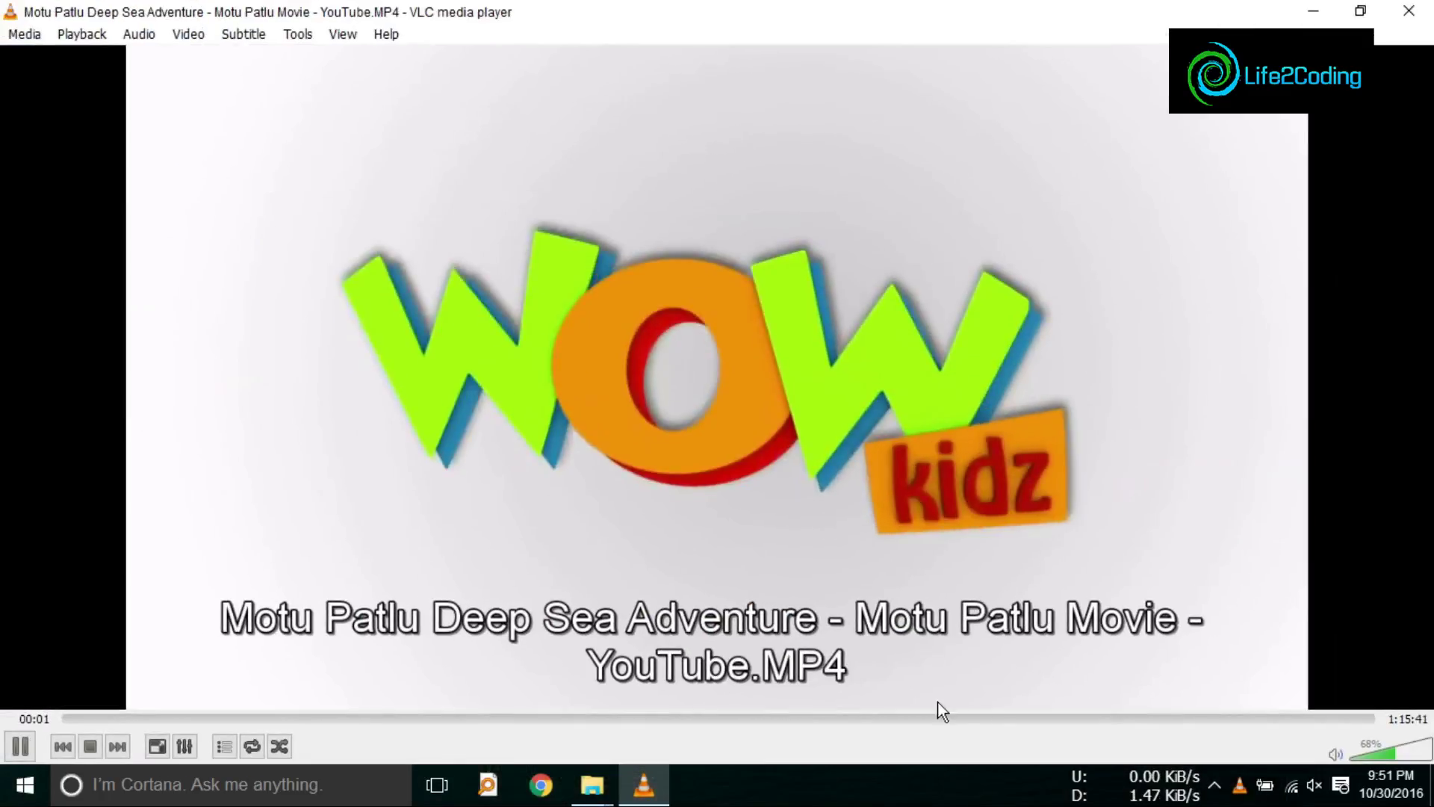
pyautogui.click(1408, 11)
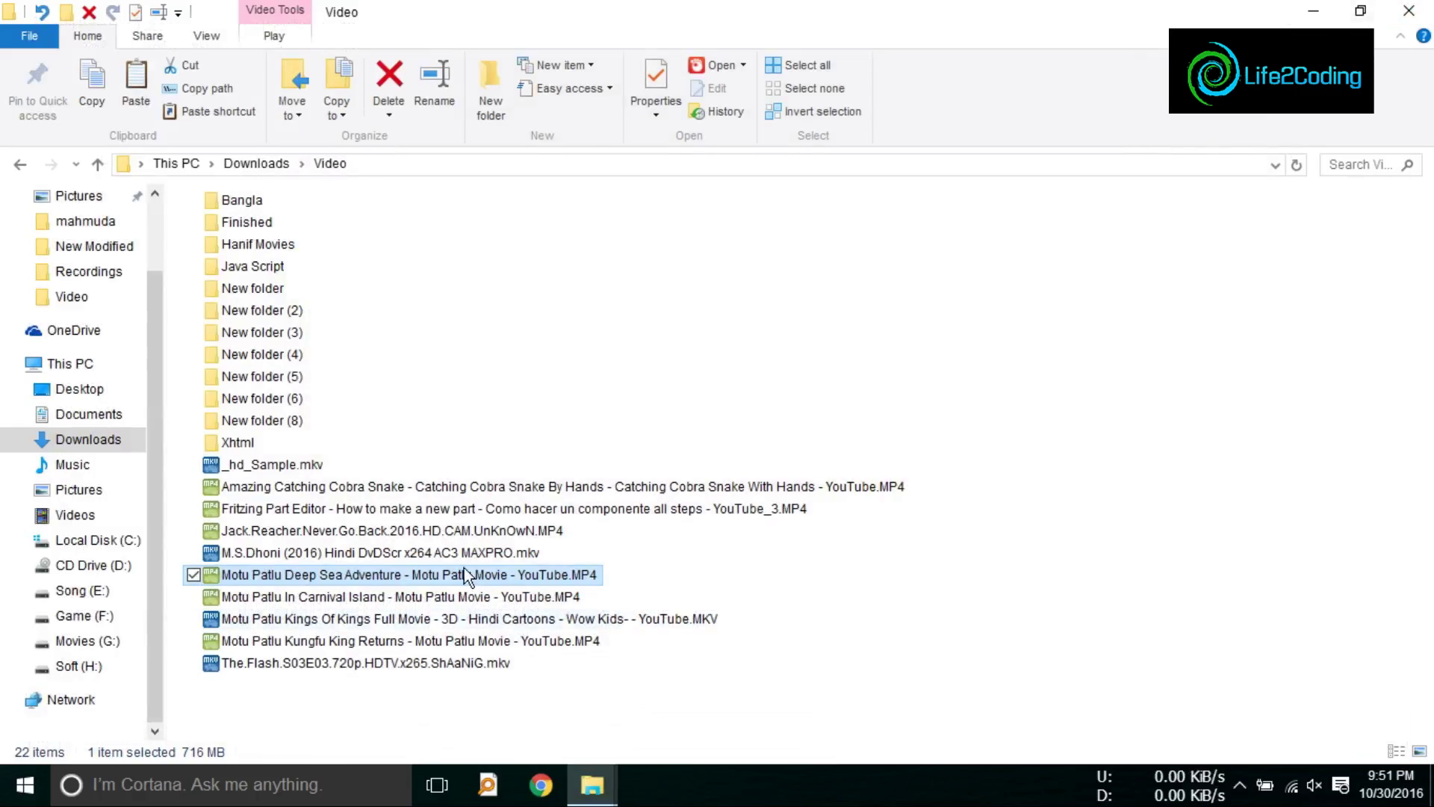
# Step: Try opening the Kings Of Kings MKV in VLC and dismiss the decoder error
pyautogui.rightClick(303, 620)
pyautogui.moveTo(822, 242)
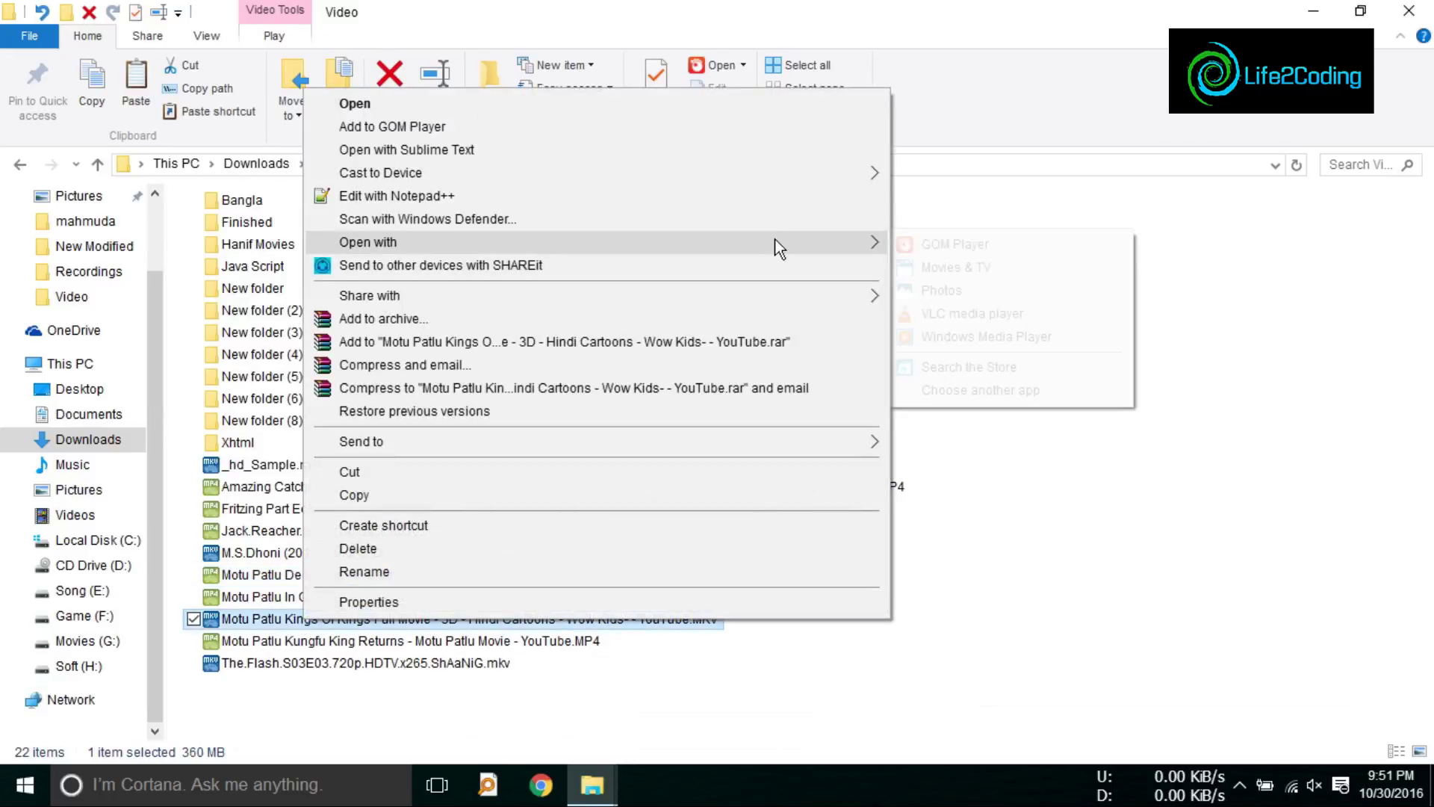
pyautogui.click(970, 315)
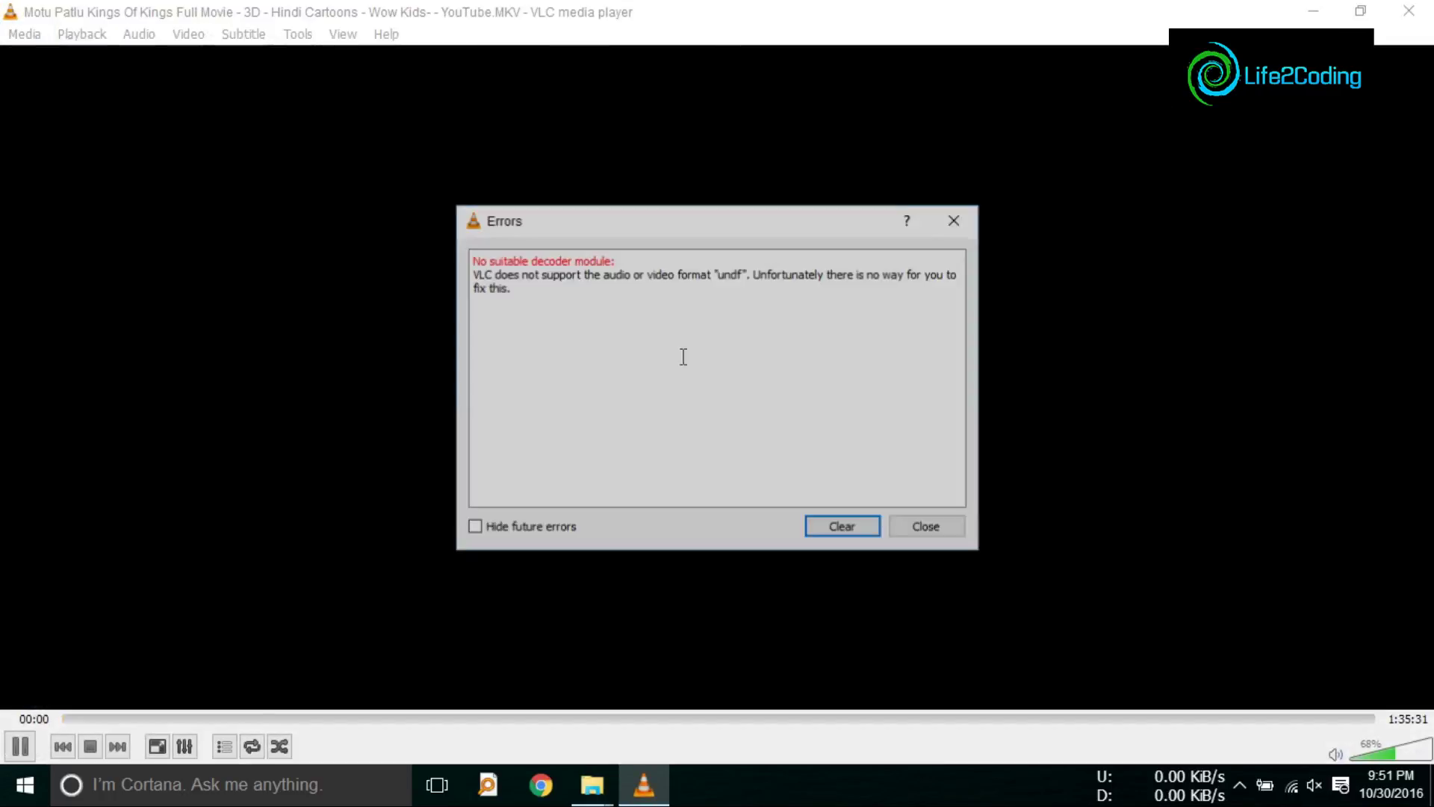
pyautogui.click(927, 528)
# Step: Close VLC, start Kungfu King Returns in VLC, and refresh the Video folder
pyautogui.click(1408, 11)
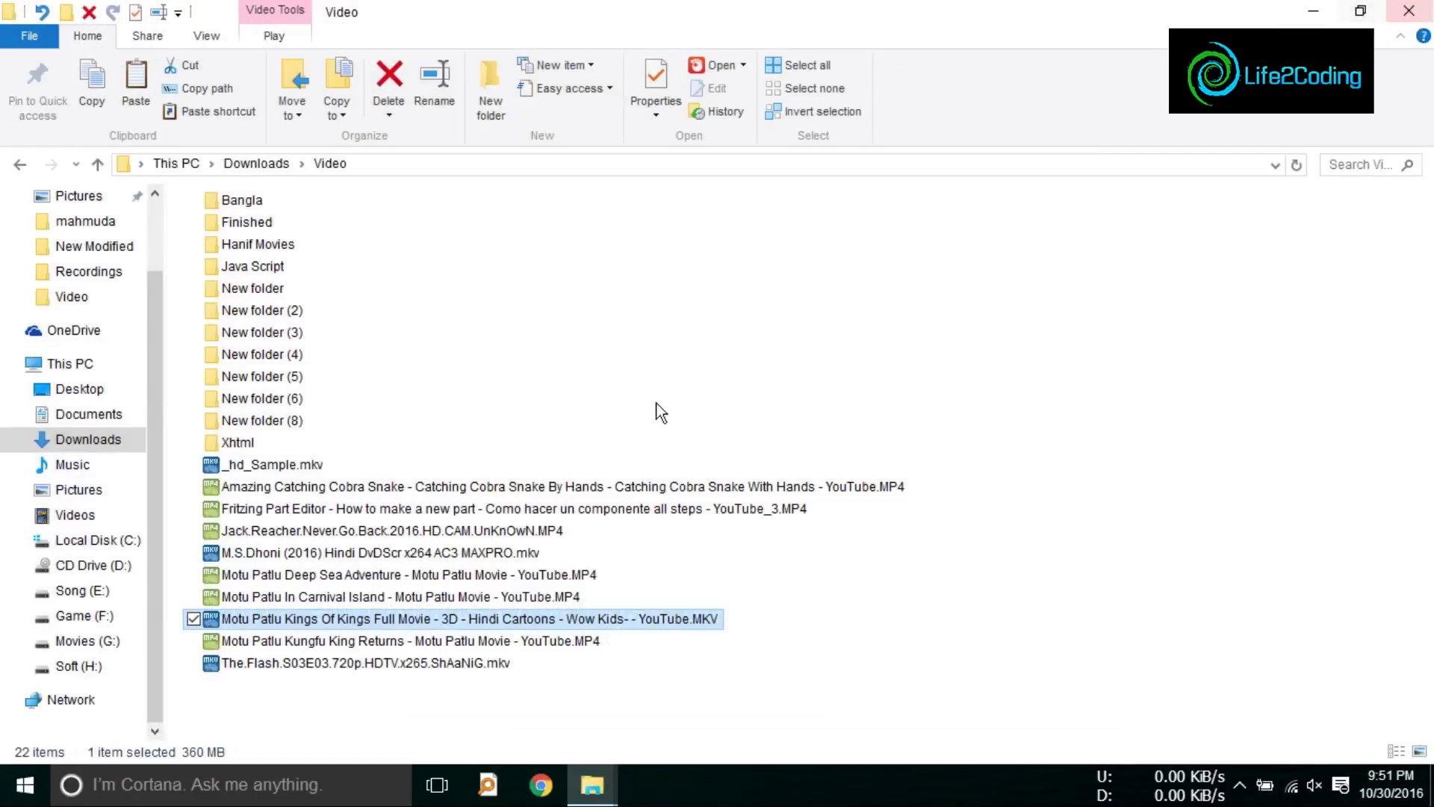
pyautogui.rightClick(361, 645)
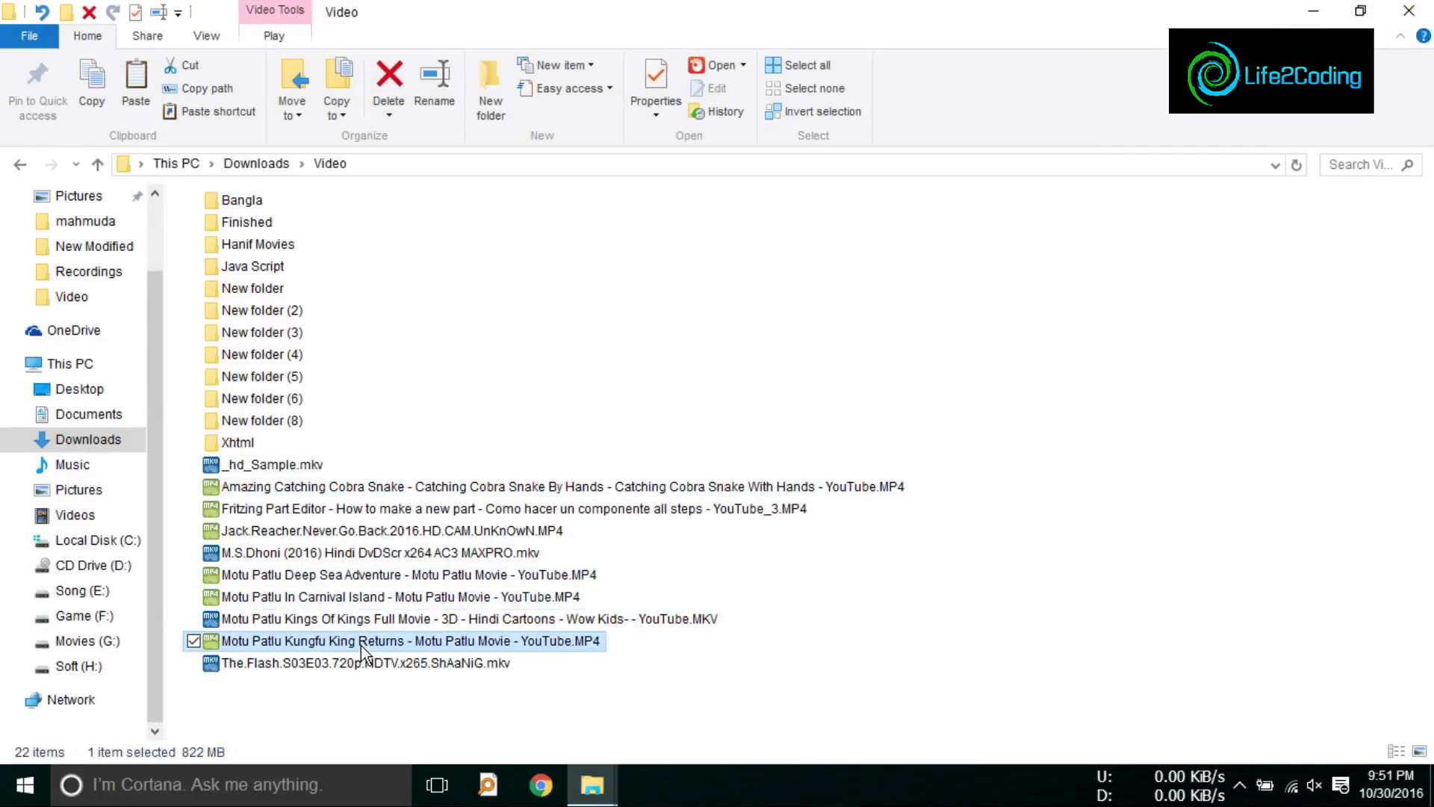
pyautogui.moveTo(835, 272)
pyautogui.click(1019, 339)
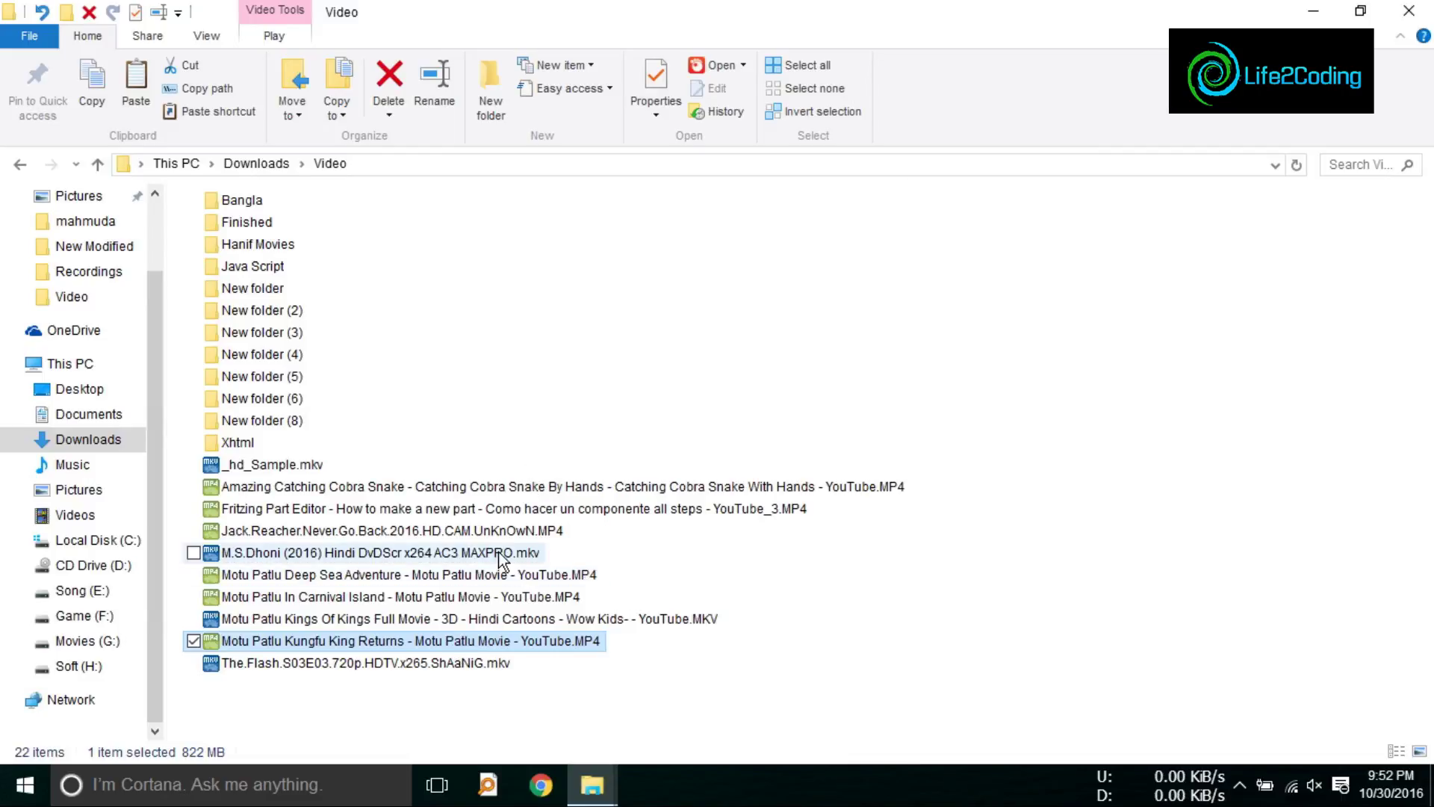
pyautogui.rightClick(1145, 552)
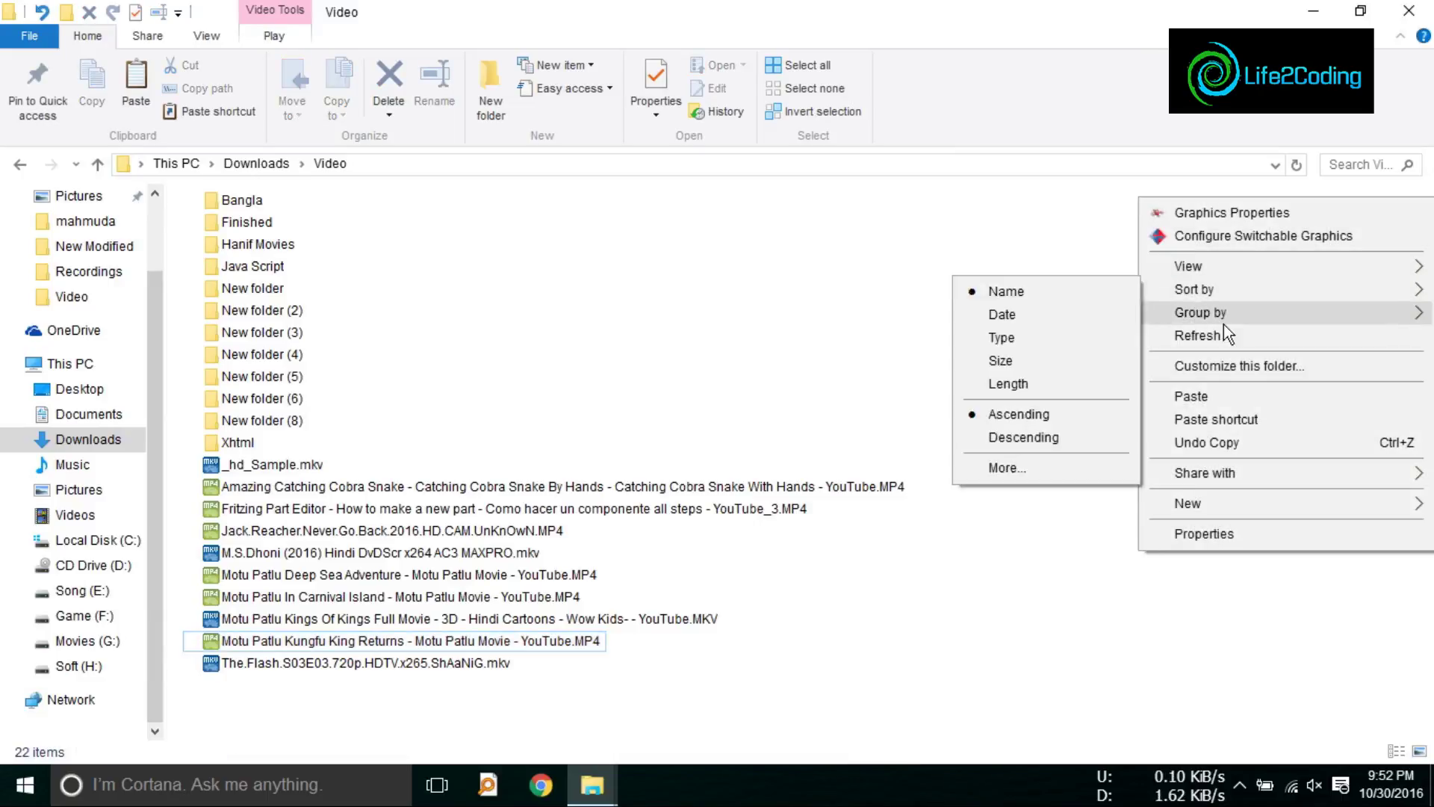
pyautogui.click(1192, 338)
# Step: Replay Kungfu King Returns in VLC, skip to about 11:50, 17:38 and 25:15, then close it
pyautogui.rightClick(546, 643)
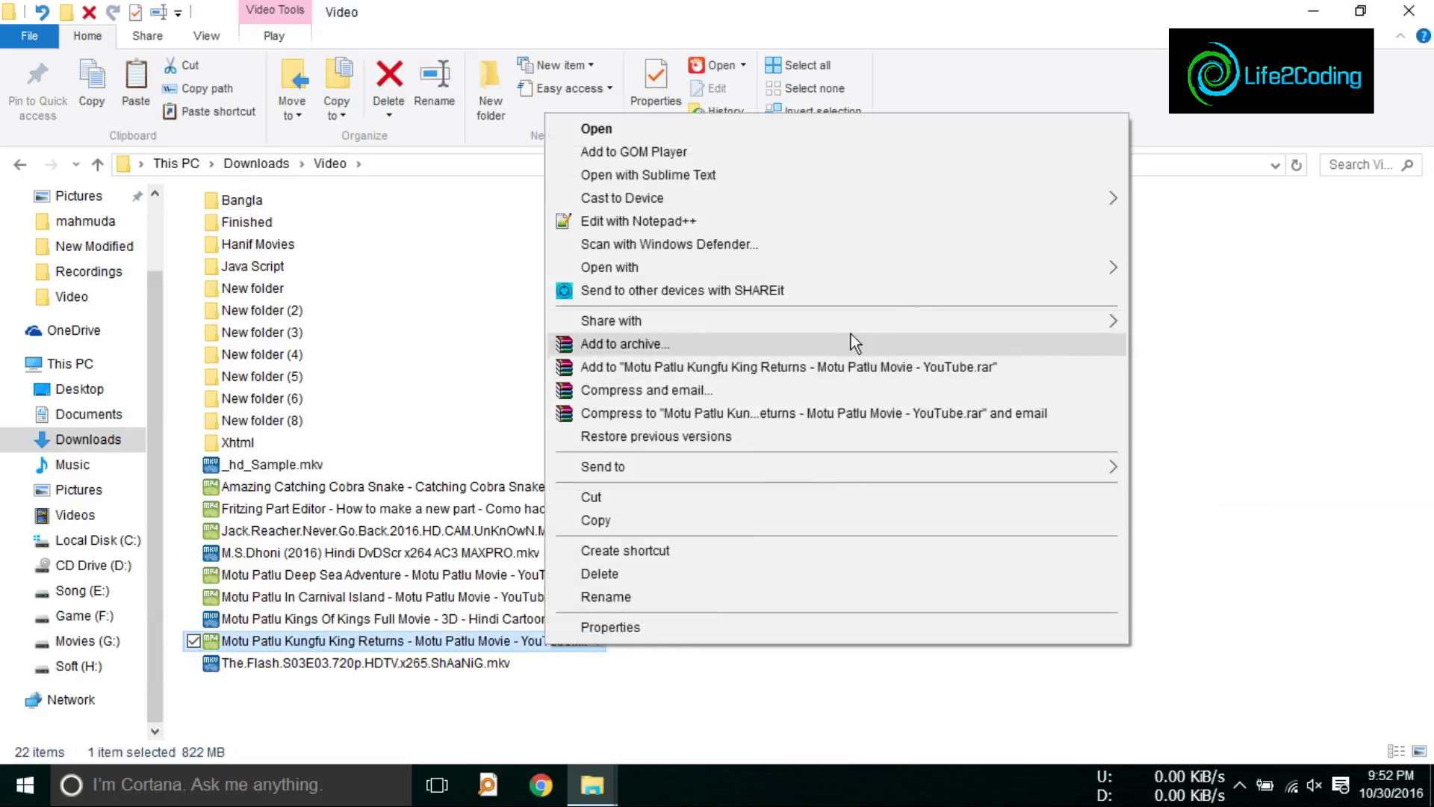
pyautogui.moveTo(1061, 269)
pyautogui.click(1270, 340)
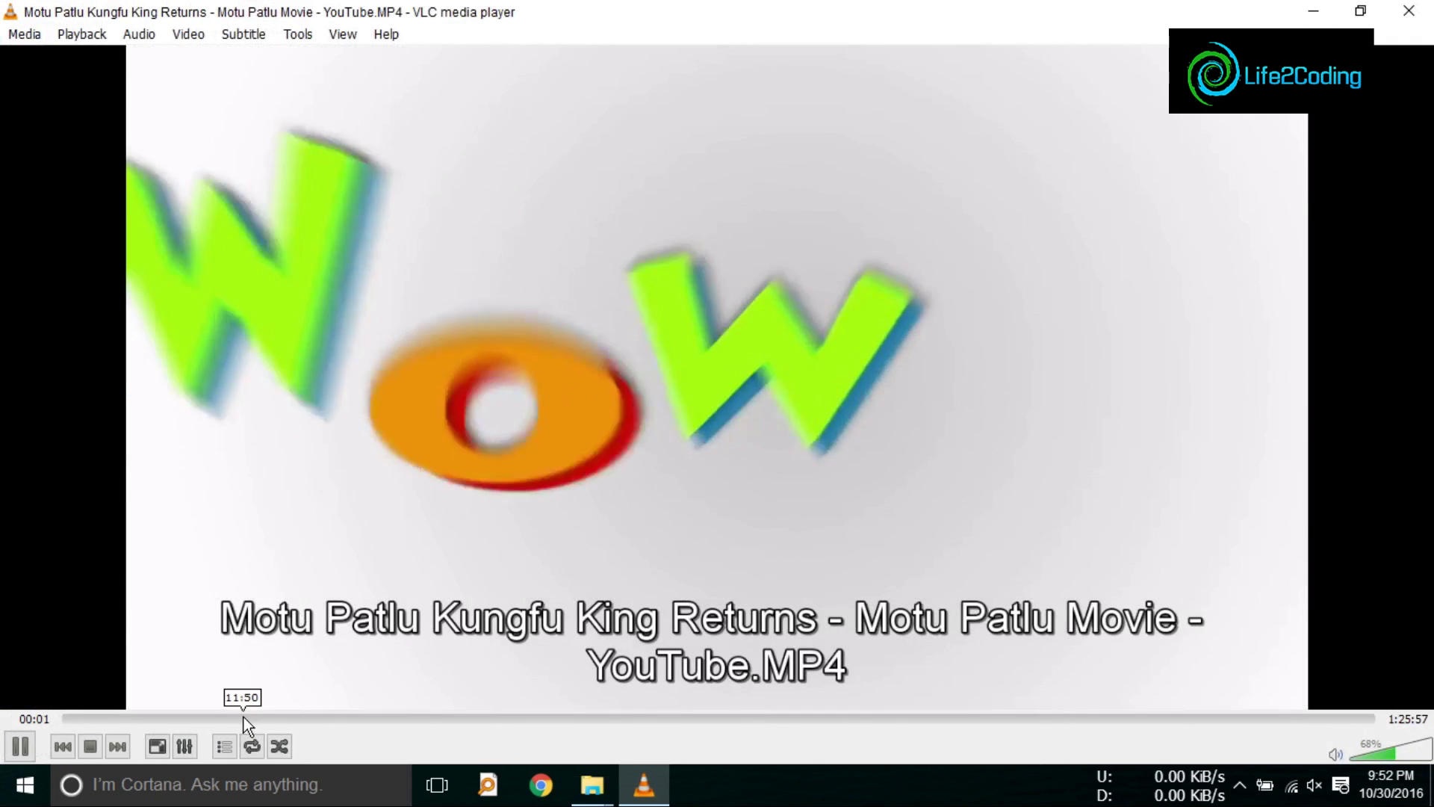
pyautogui.click(243, 719)
pyautogui.click(331, 719)
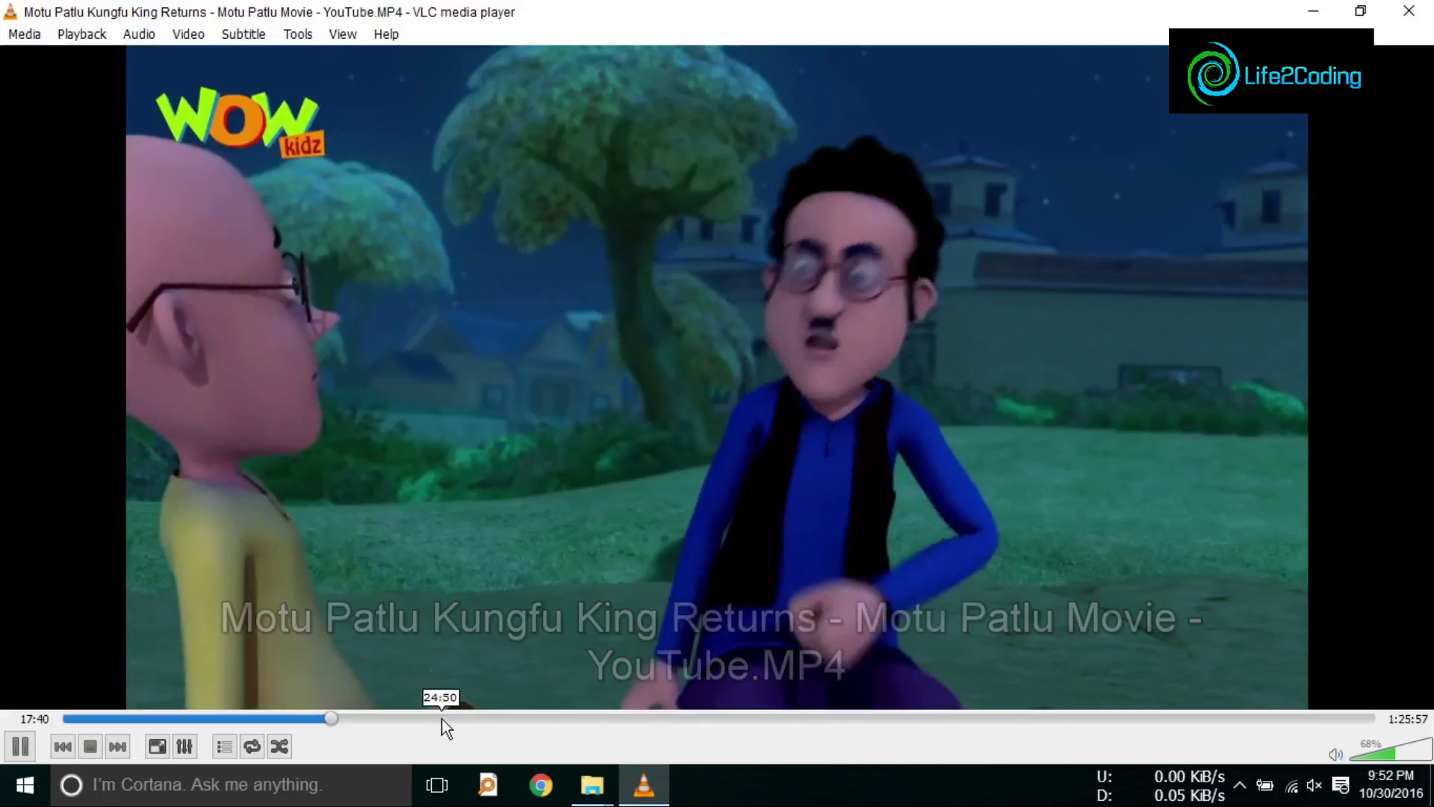
pyautogui.click(443, 719)
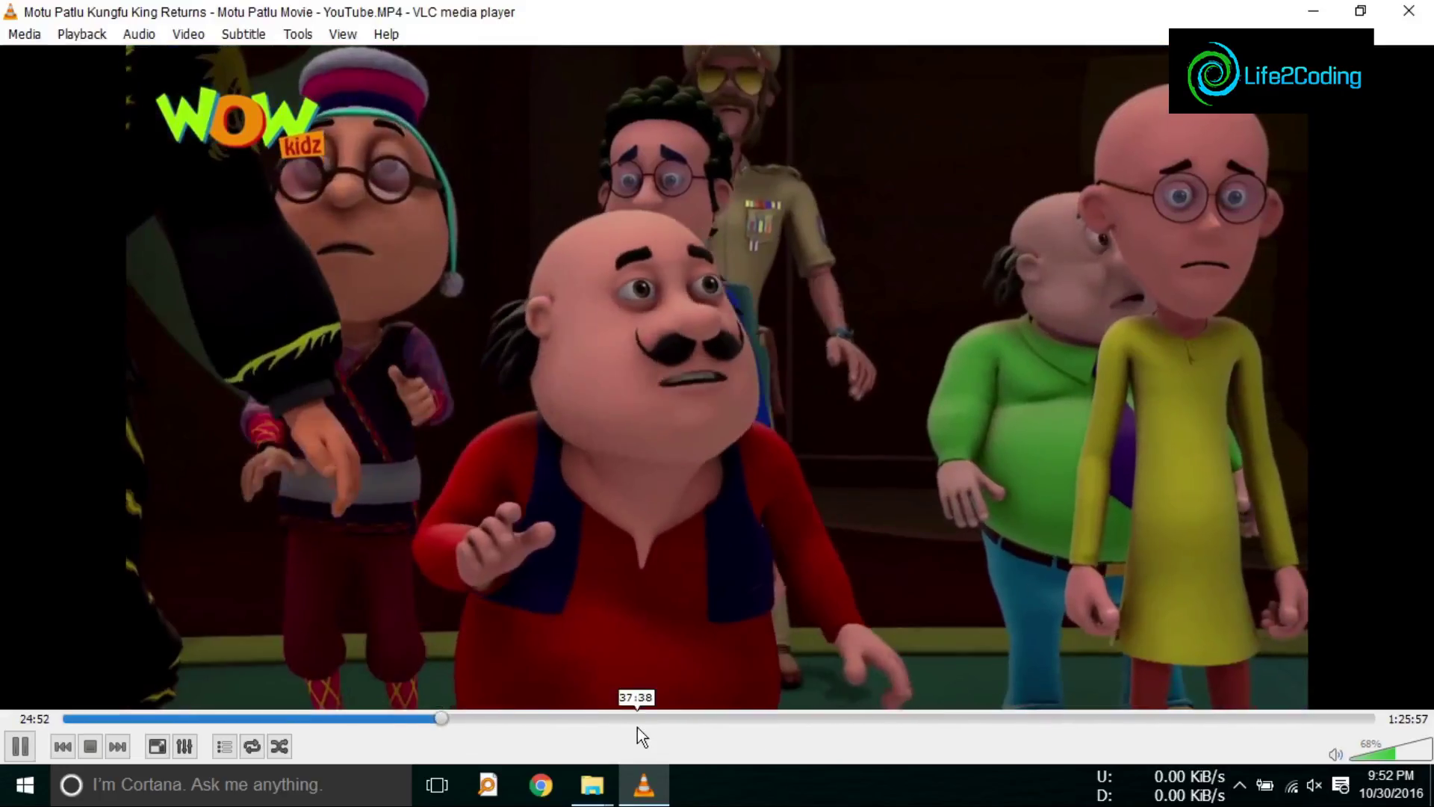
pyautogui.click(1409, 11)
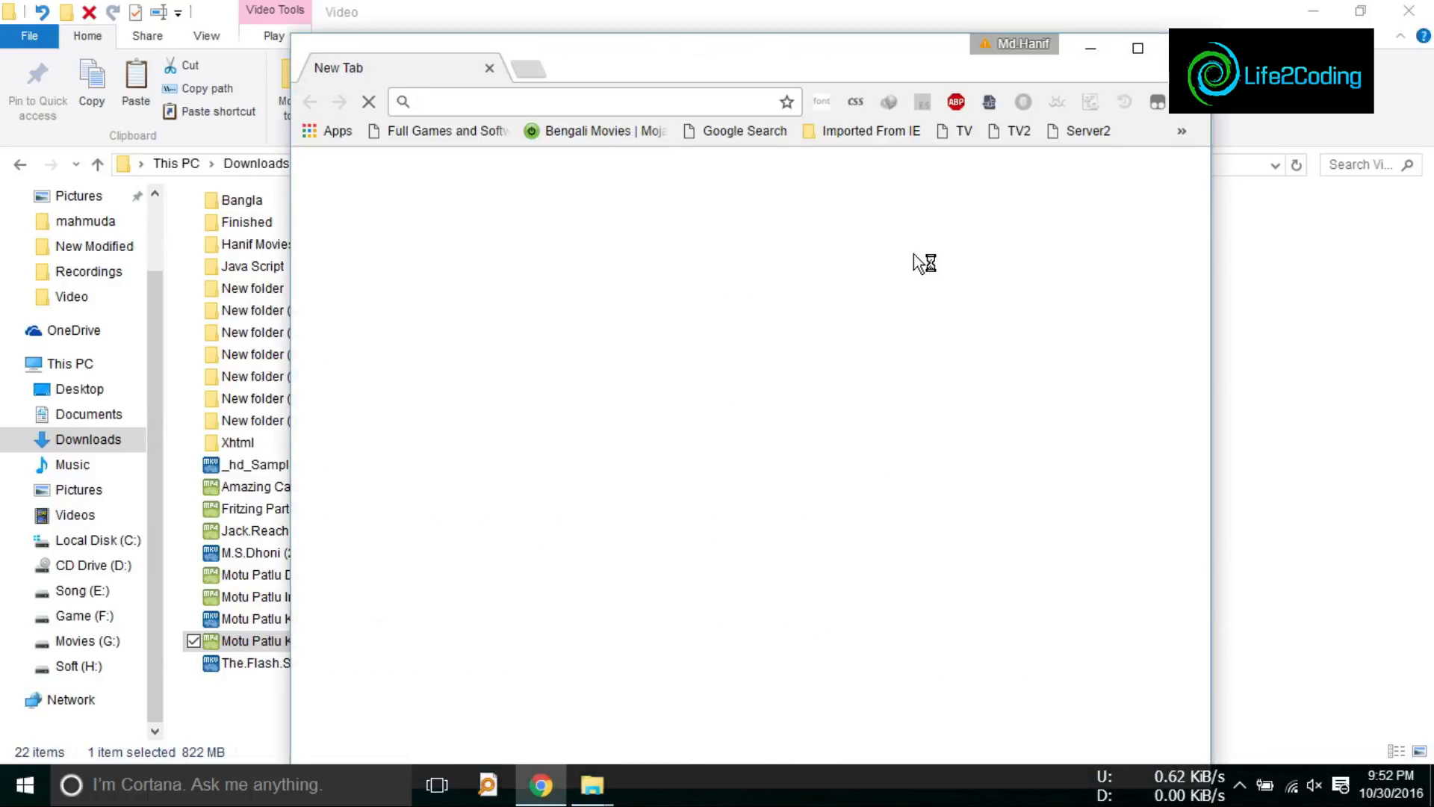
# Step: Maximize Chrome, start the Halloween doodle game on the New Tab page, then close Chrome
pyautogui.click(1138, 49)
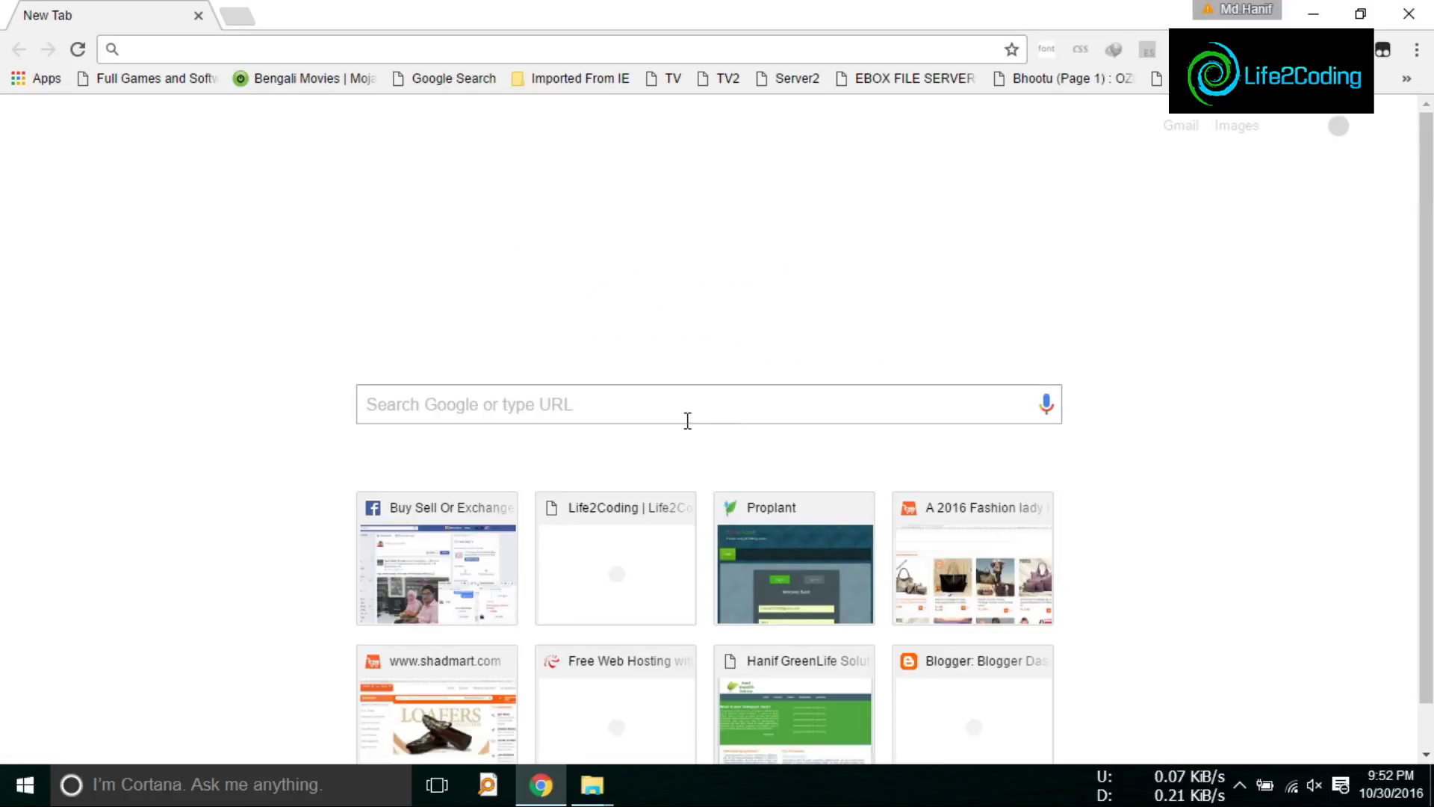
pyautogui.click(686, 421)
pyautogui.click(739, 262)
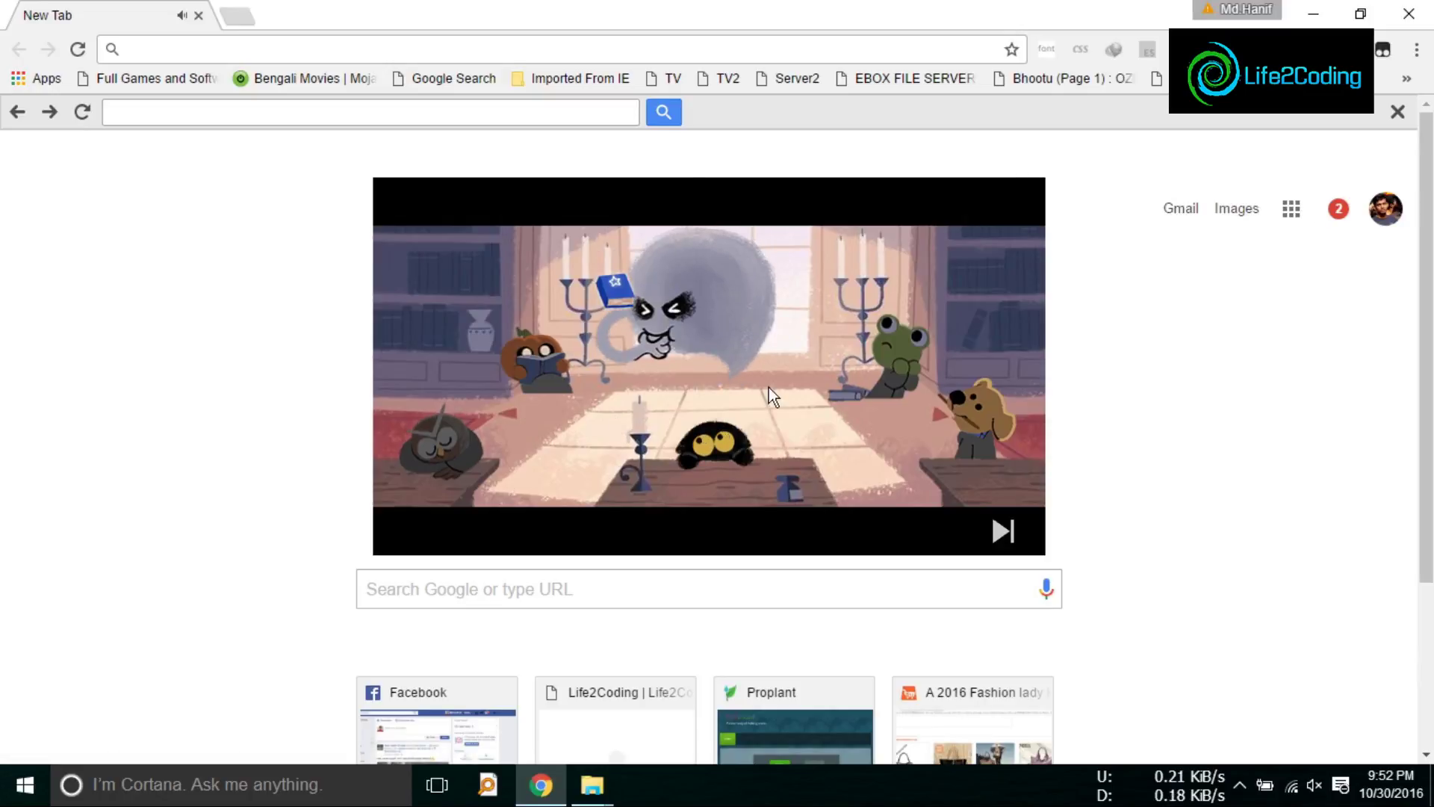
pyautogui.click(1403, 13)
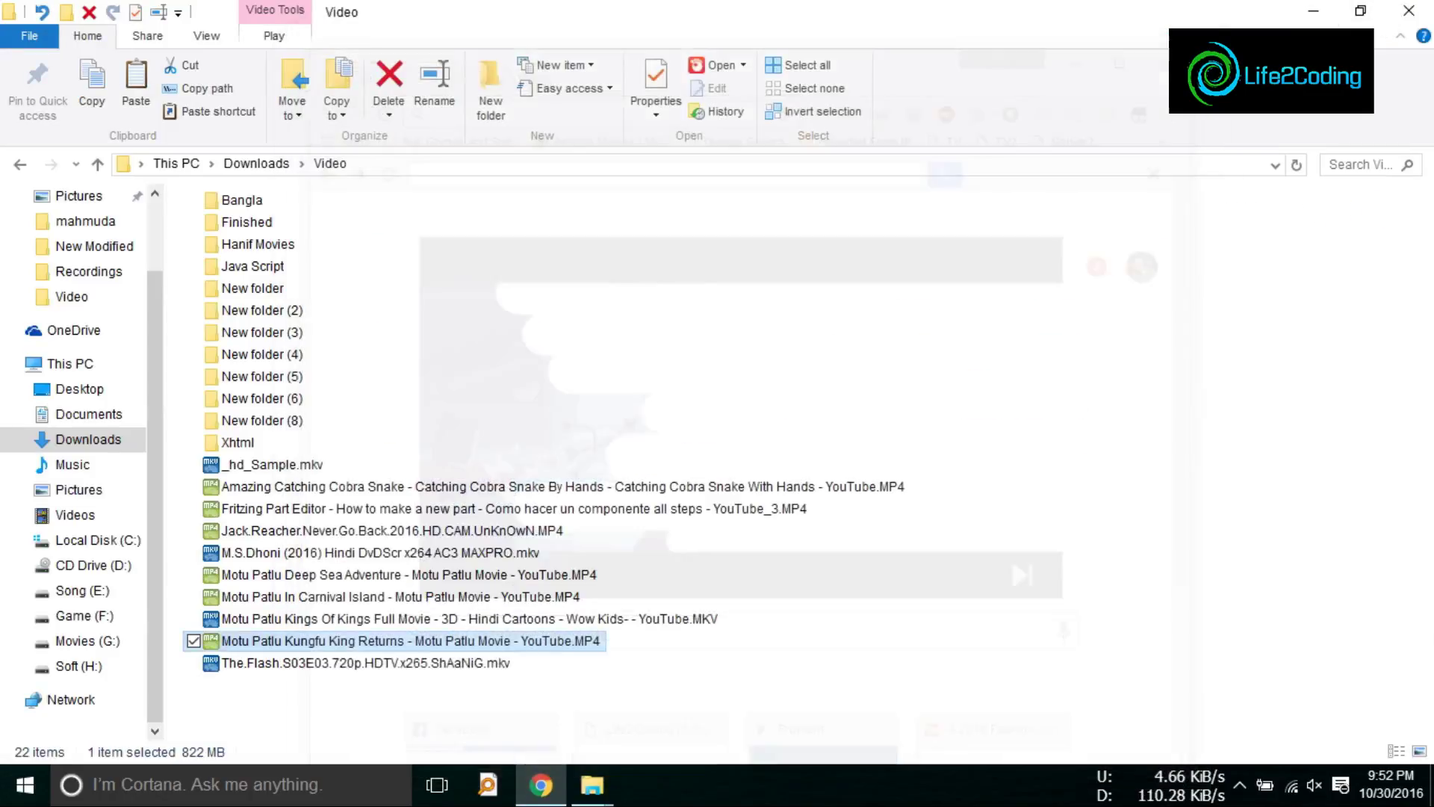
# Step: Show the desktop, then open, move and close the Bangla Dictionary window
pyautogui.press('super+d')
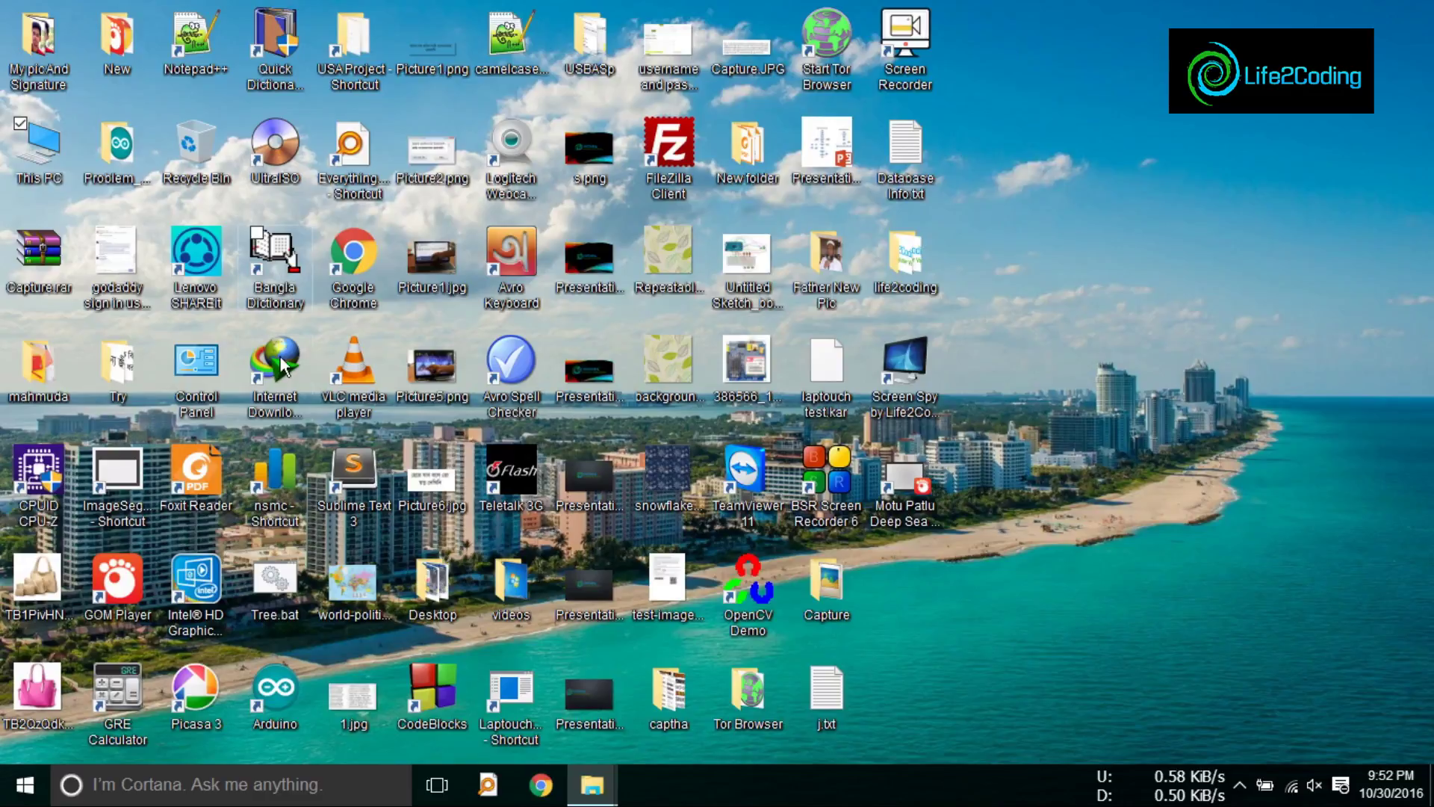
pyautogui.doubleClick(290, 263)
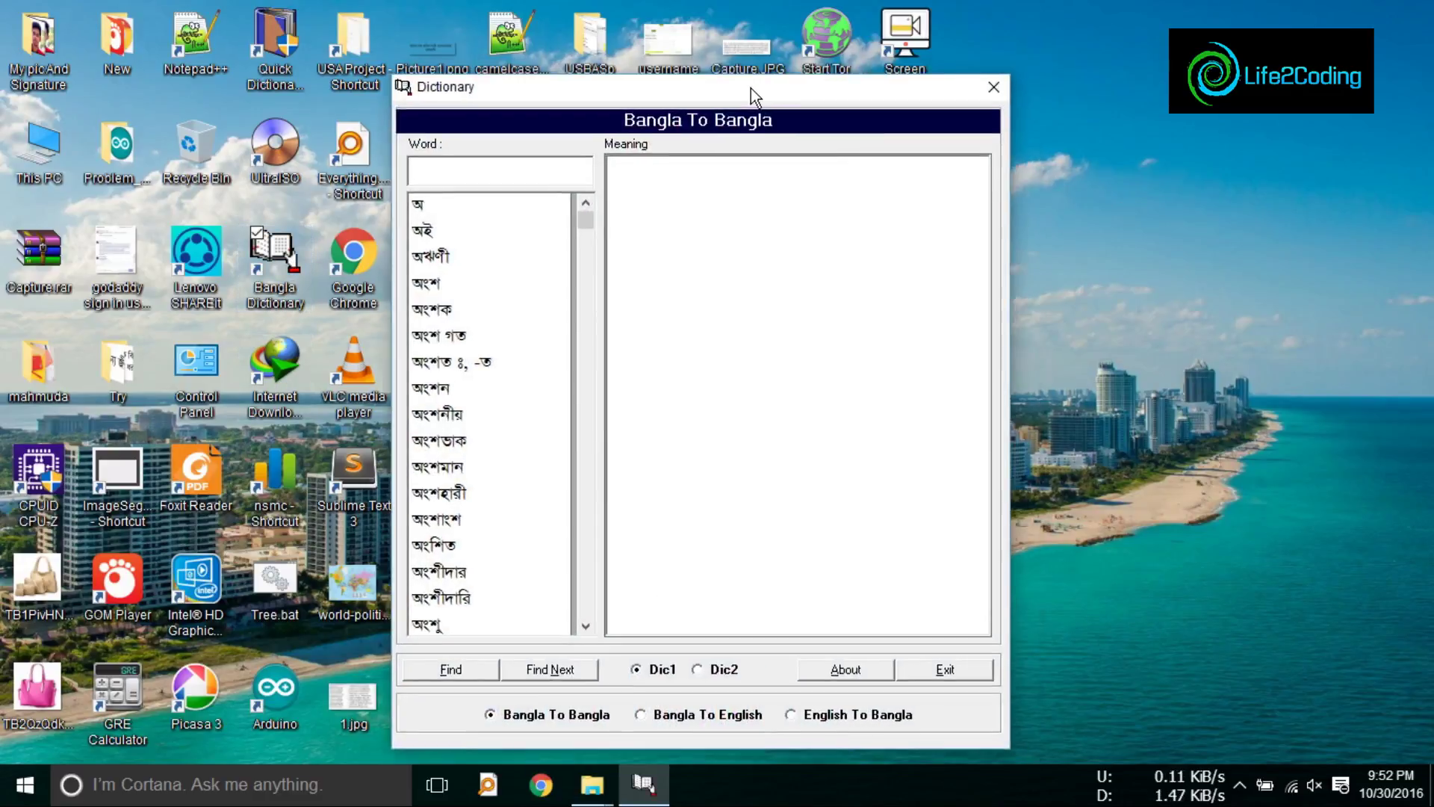
pyautogui.moveTo(754, 93); pyautogui.dragTo(777, 60)
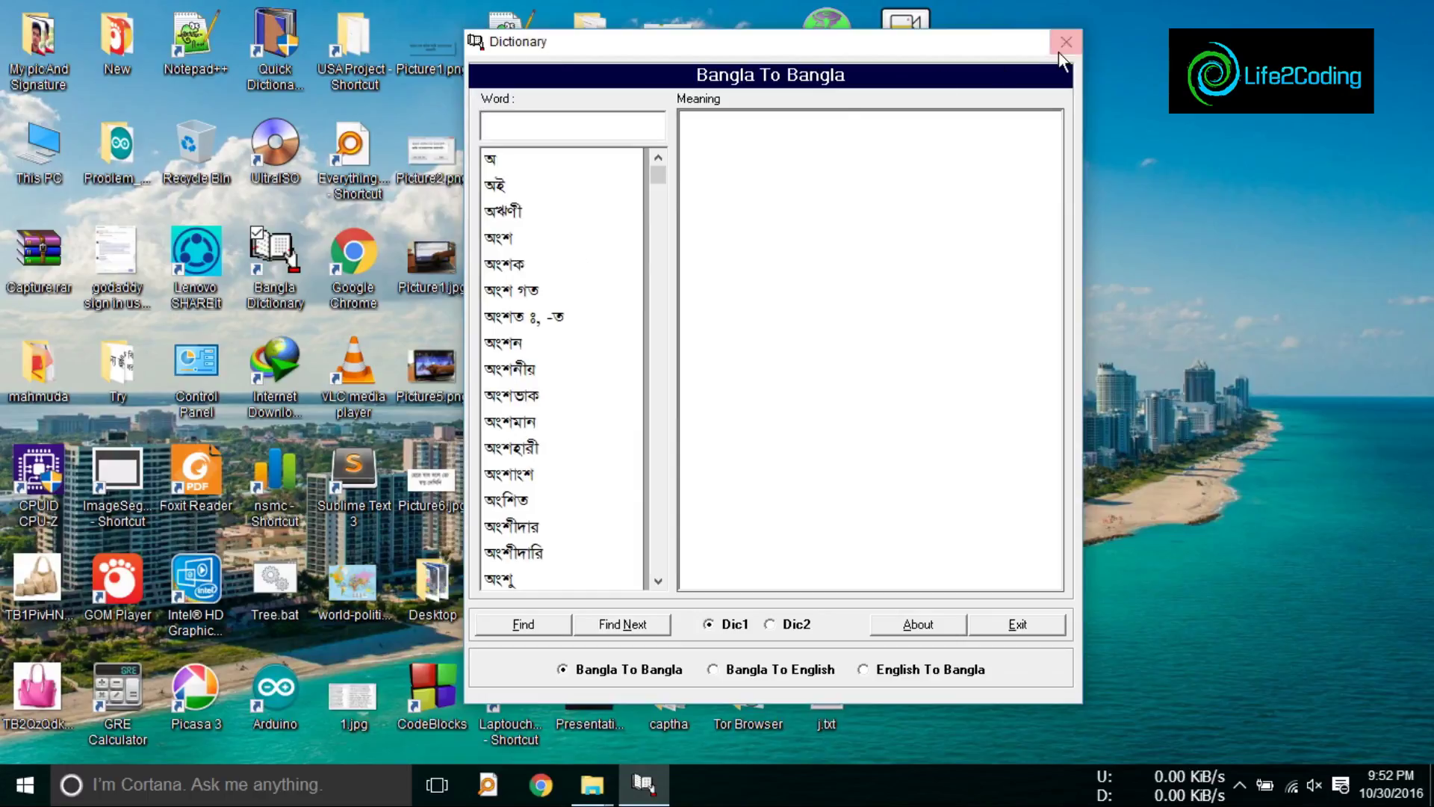
pyautogui.click(1064, 46)
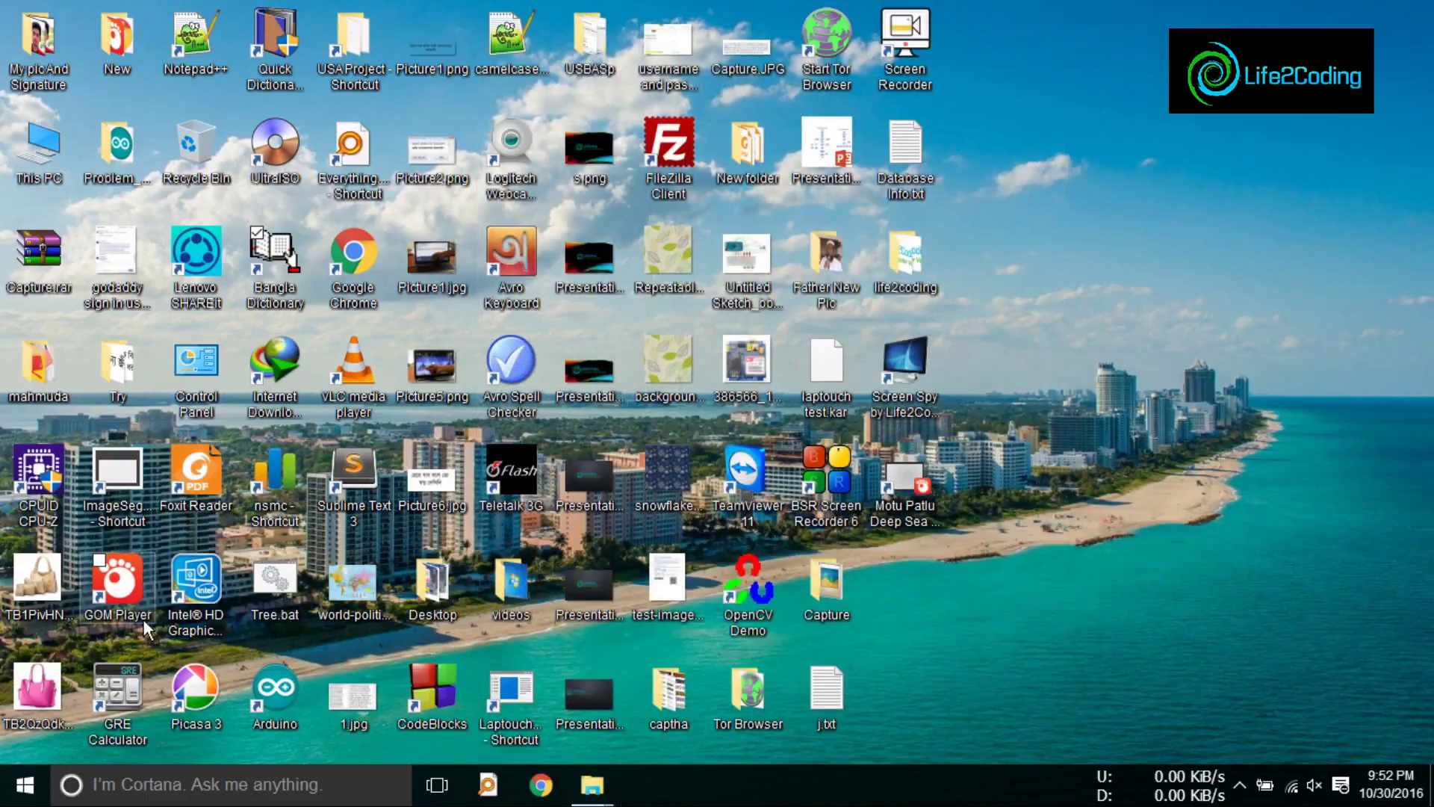
# Step: Restore and close Picasa, then open camelcase.cpp in Notepad++ and close Notepad++
pyautogui.click(198, 707)
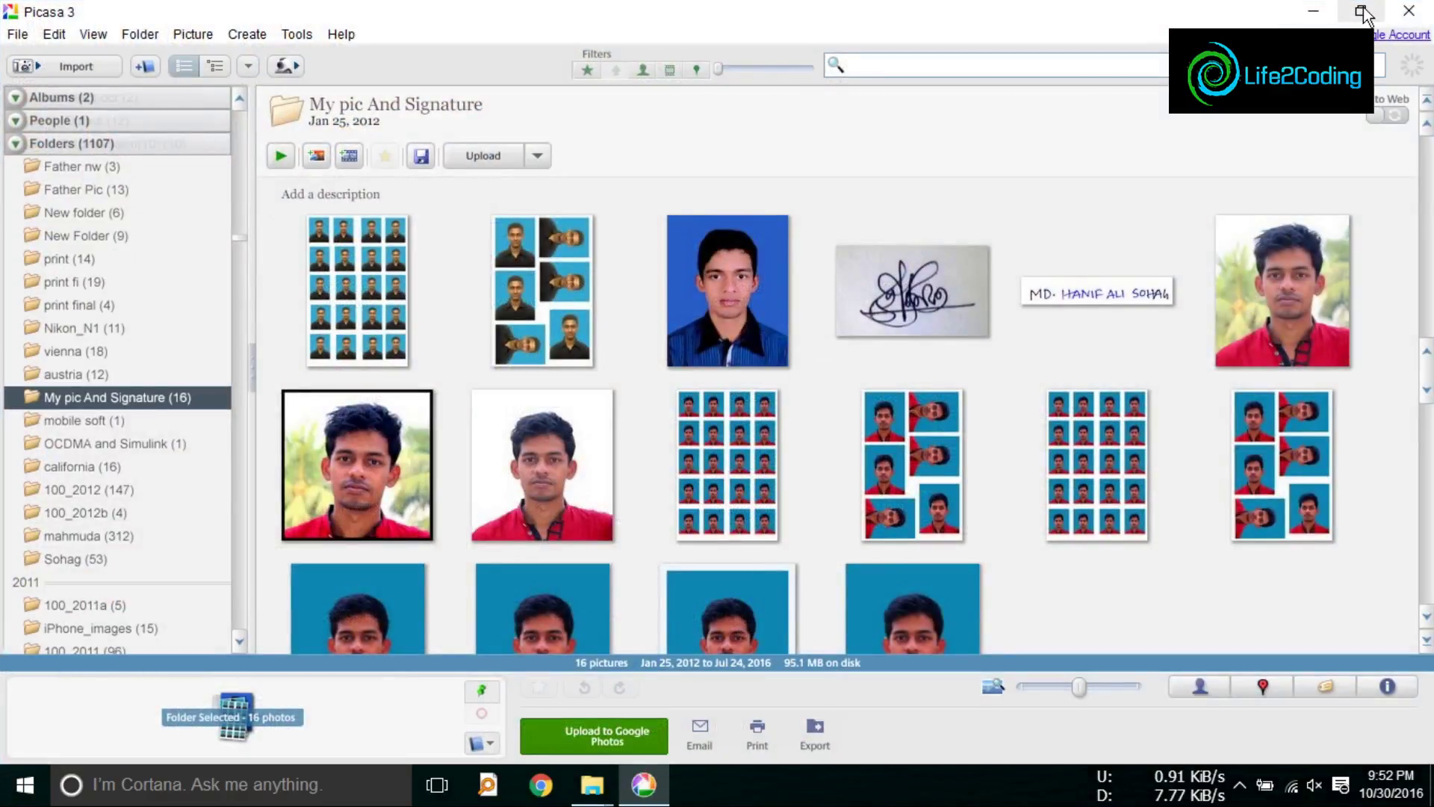
pyautogui.click(1360, 12)
pyautogui.click(1405, 15)
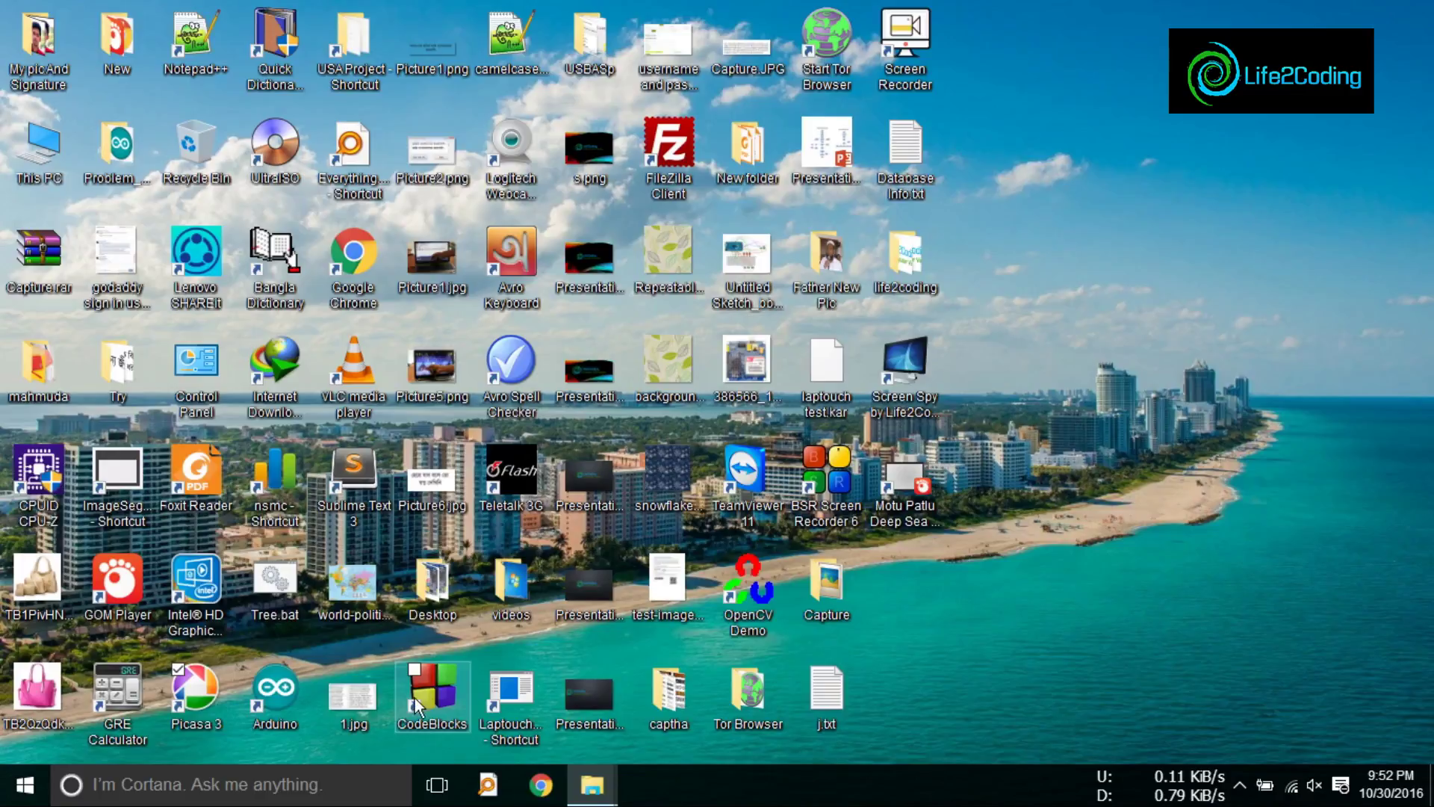
pyautogui.click(519, 708)
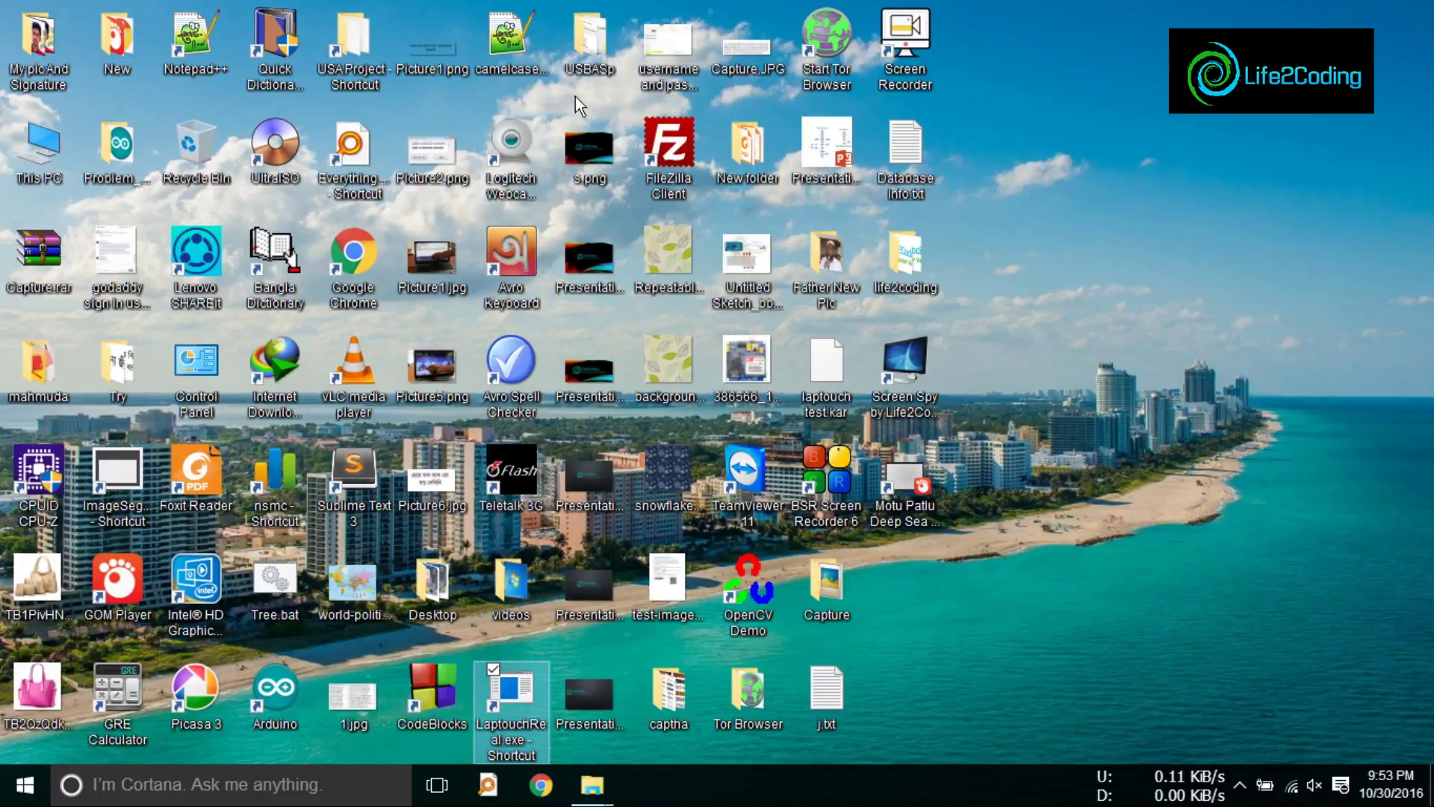
pyautogui.click(516, 42)
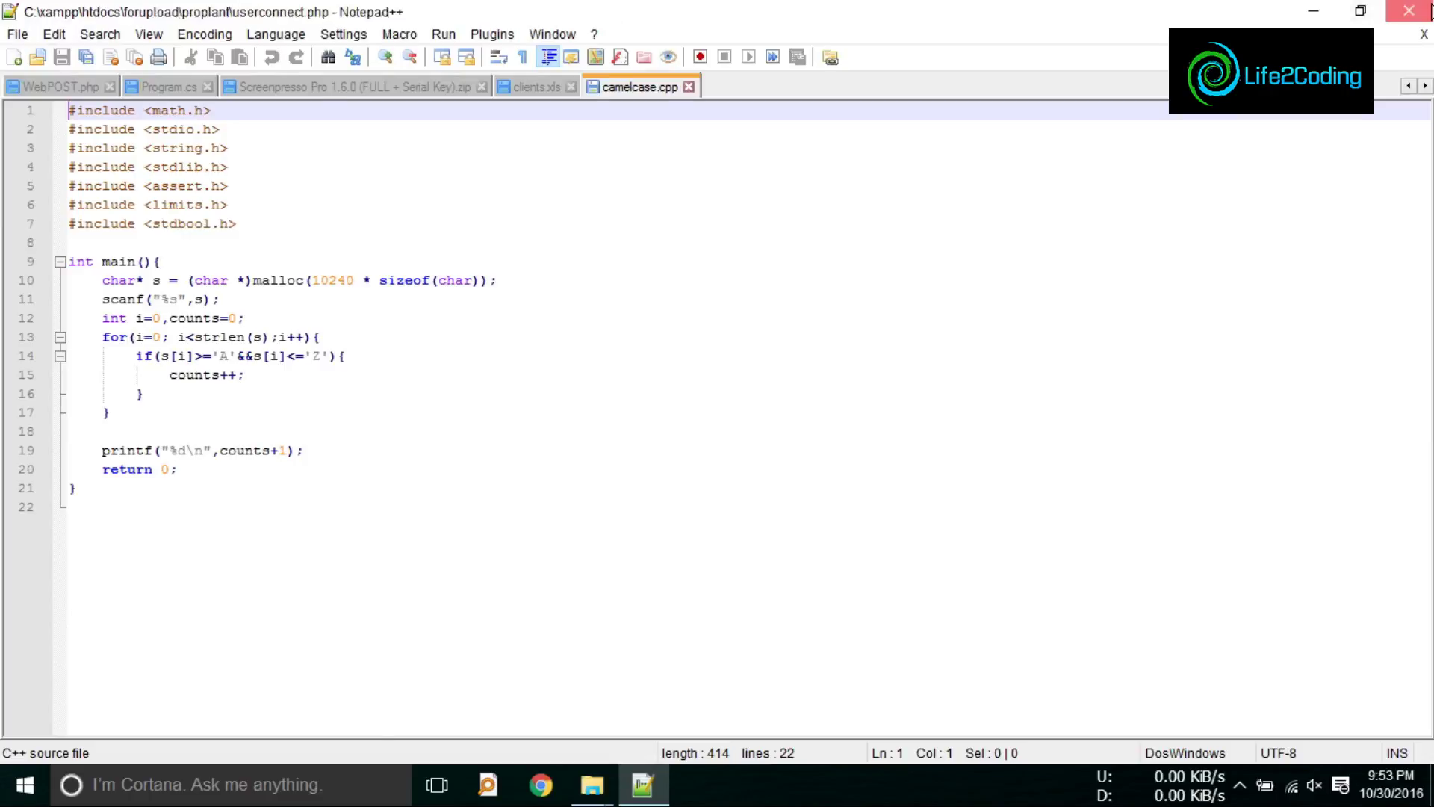
pyautogui.click(1410, 10)
# Step: Open and close Quick Dictionary XP, then launch Internet Download Manager from its desktop shortcut
pyautogui.doubleClick(291, 88)
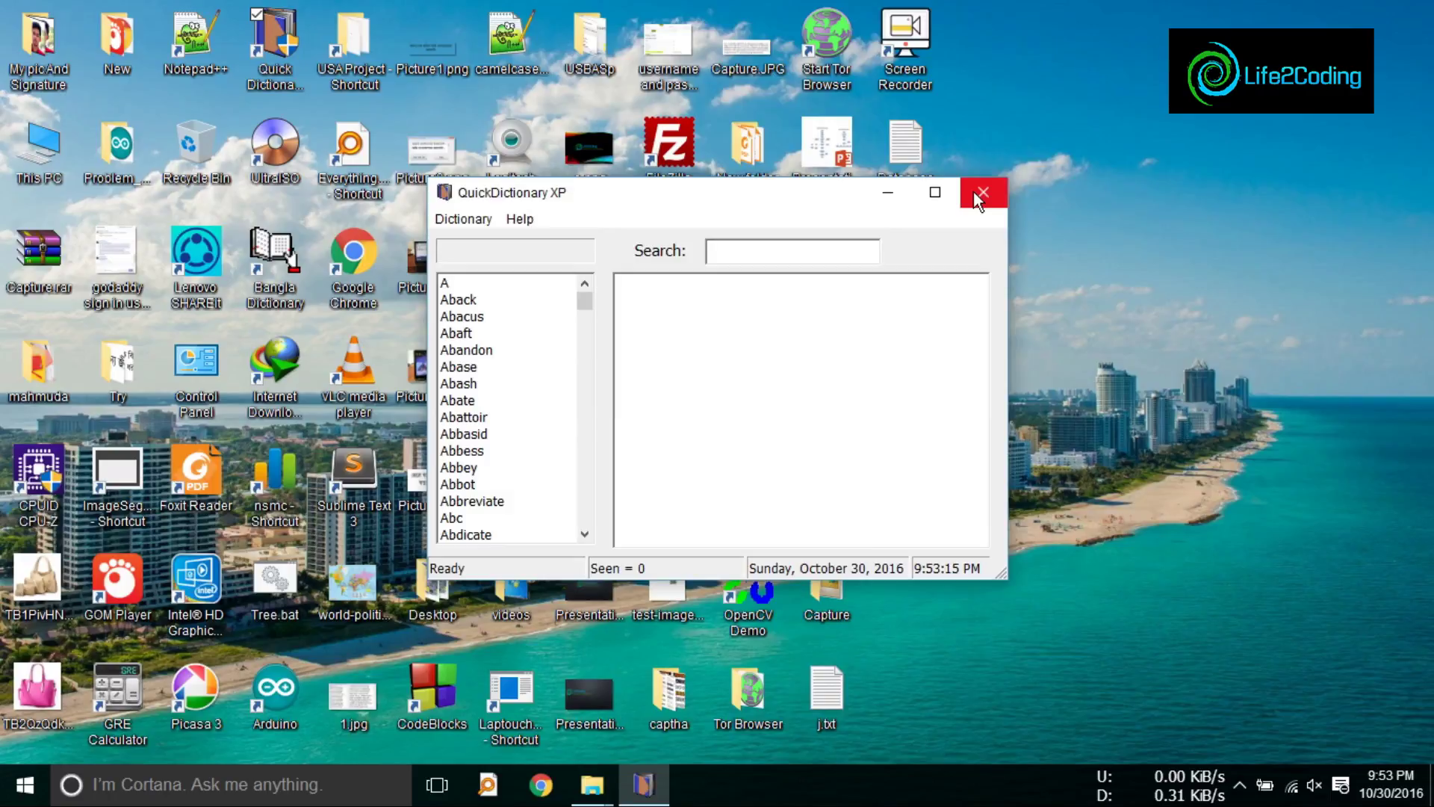
pyautogui.click(1058, 373)
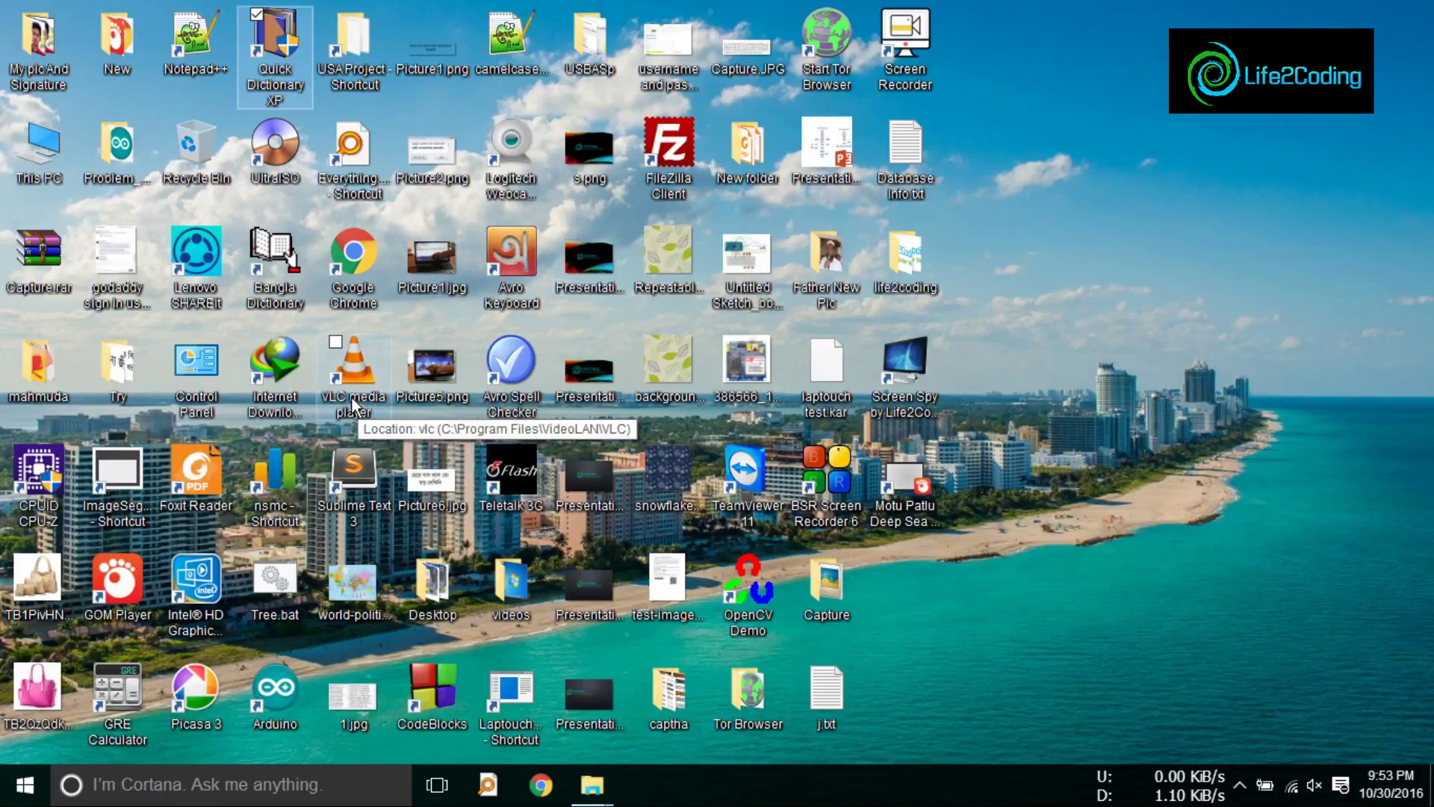
pyautogui.click(270, 412)
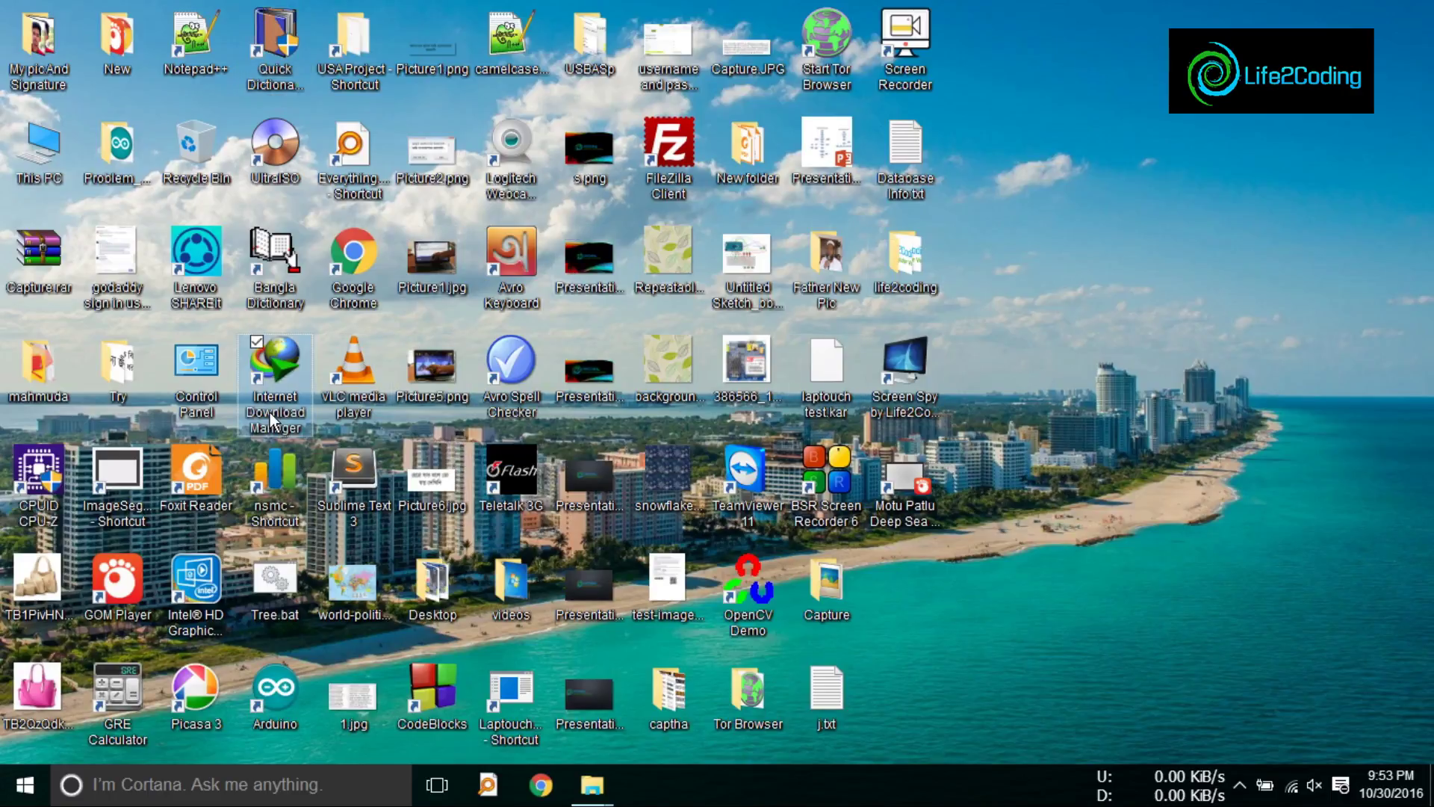
pyautogui.doubleClick(270, 412)
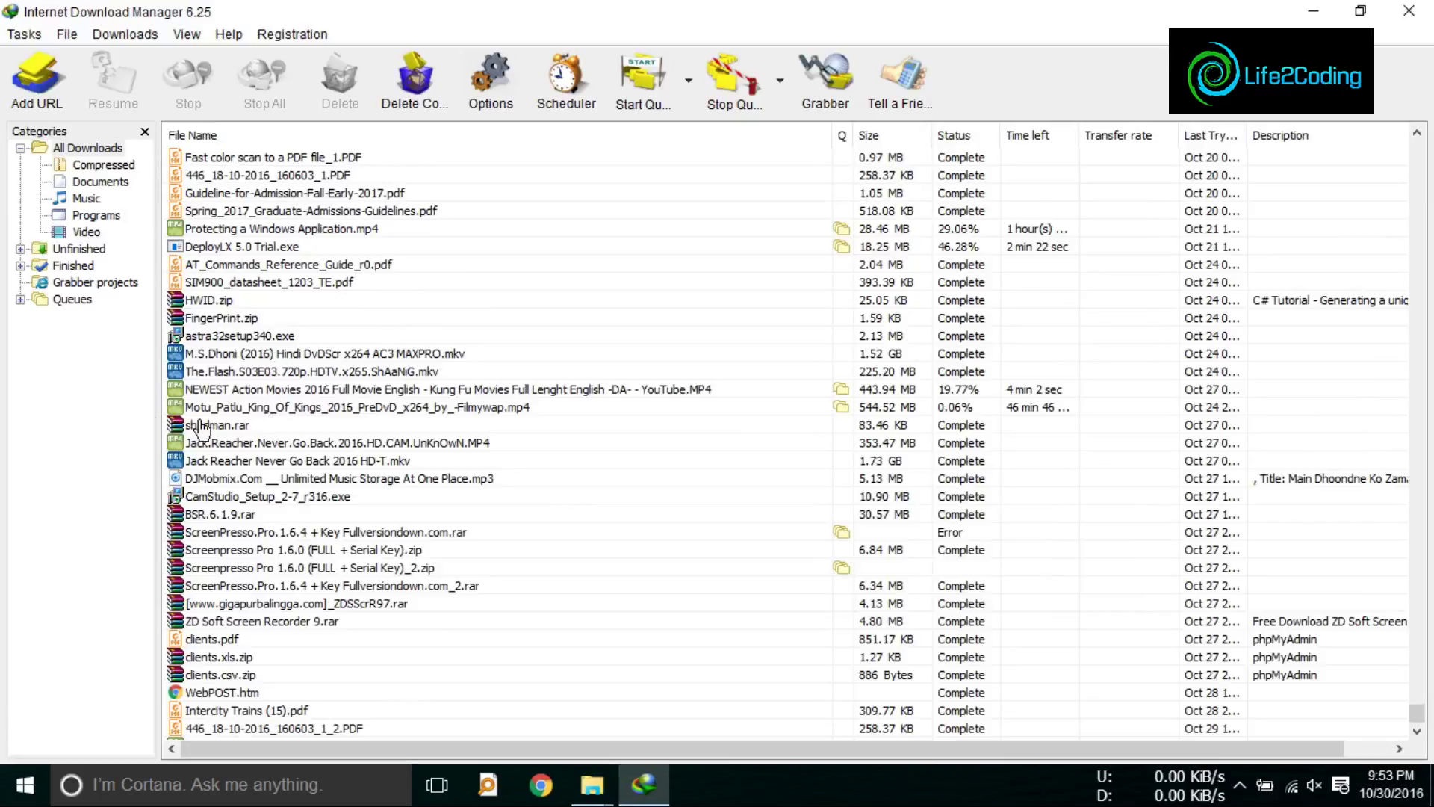
# Step: View IDM's Queues, close IDM, refresh the desktop, move Screen Spy aside, and open This PC
pyautogui.click(67, 301)
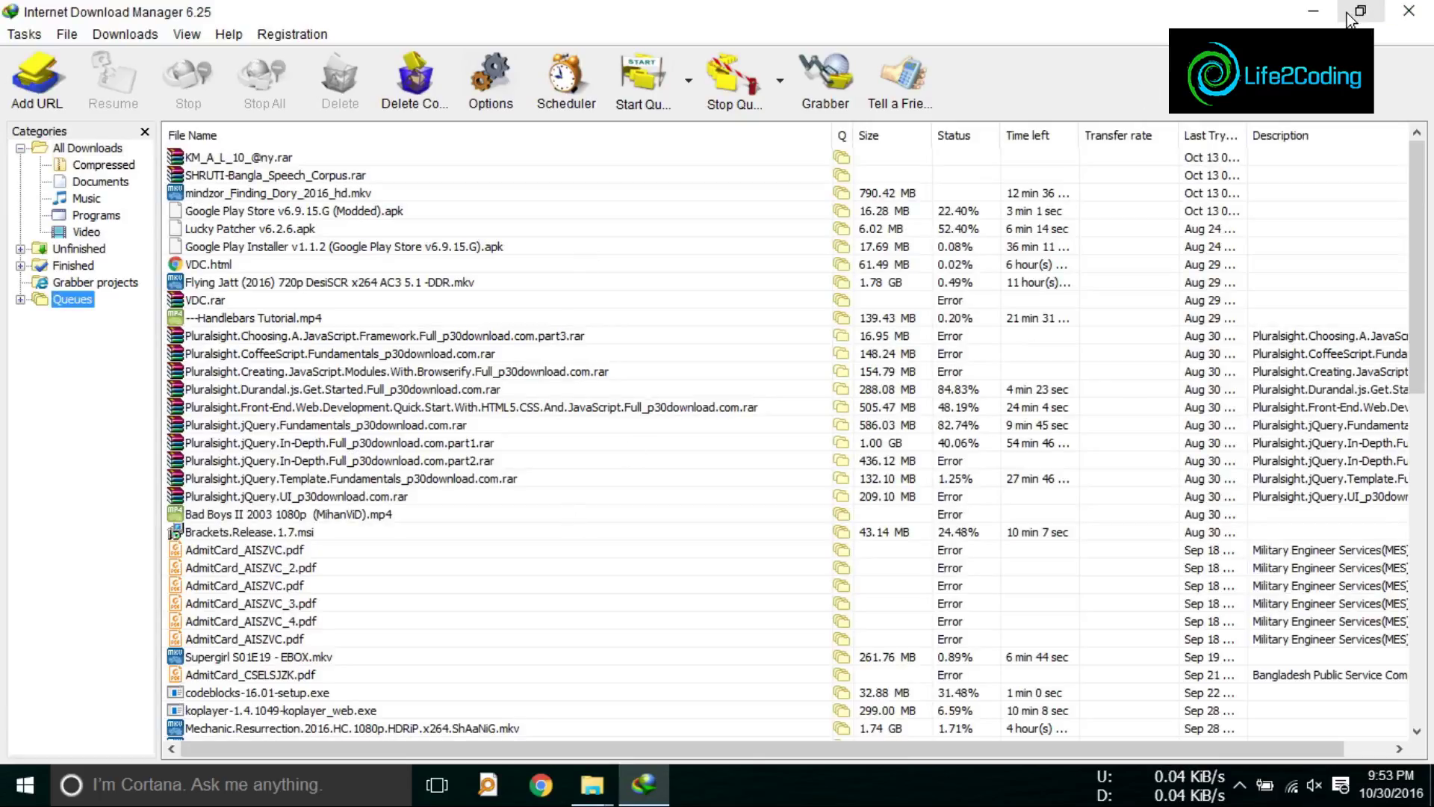
pyautogui.click(1417, 13)
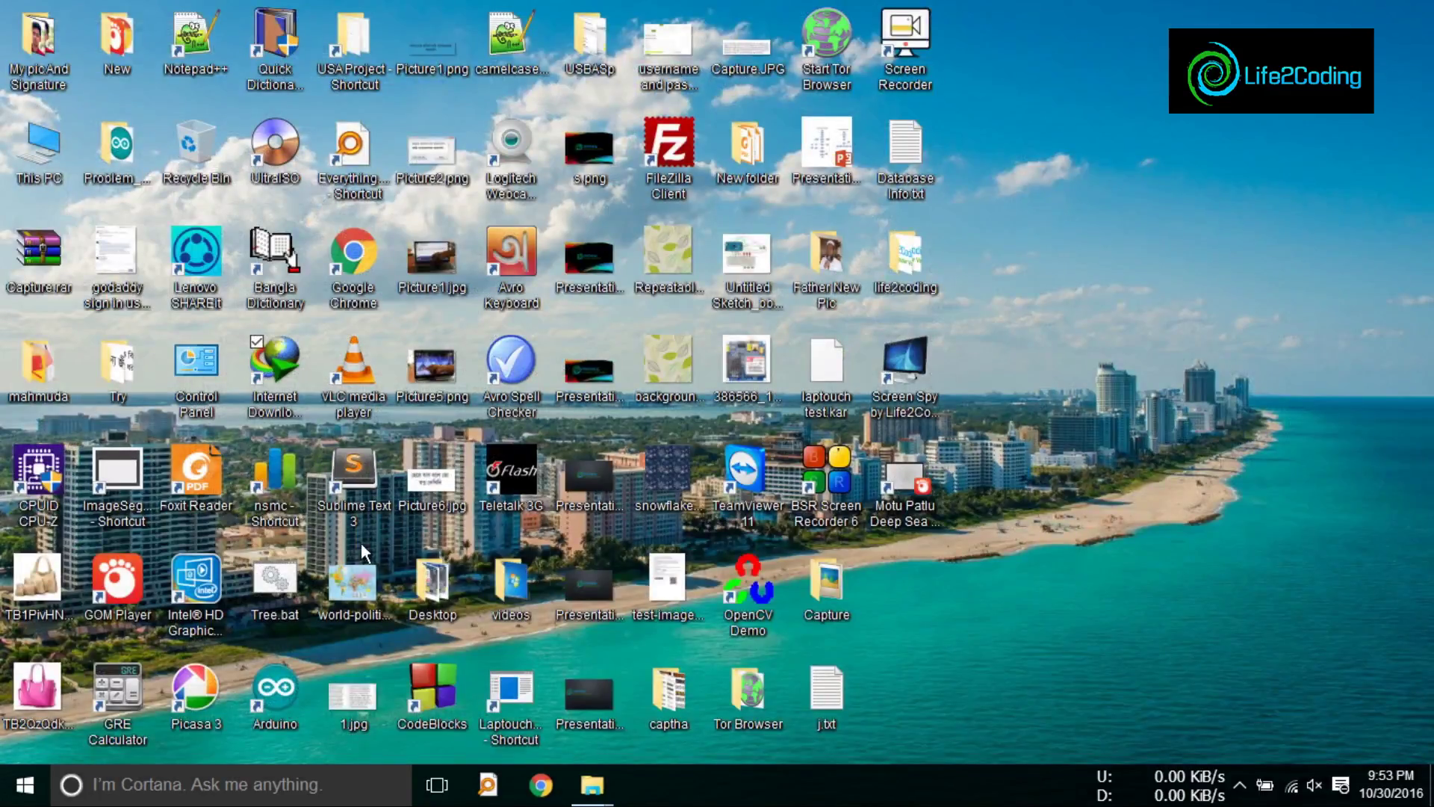
pyautogui.rightClick(1068, 227)
pyautogui.click(1111, 352)
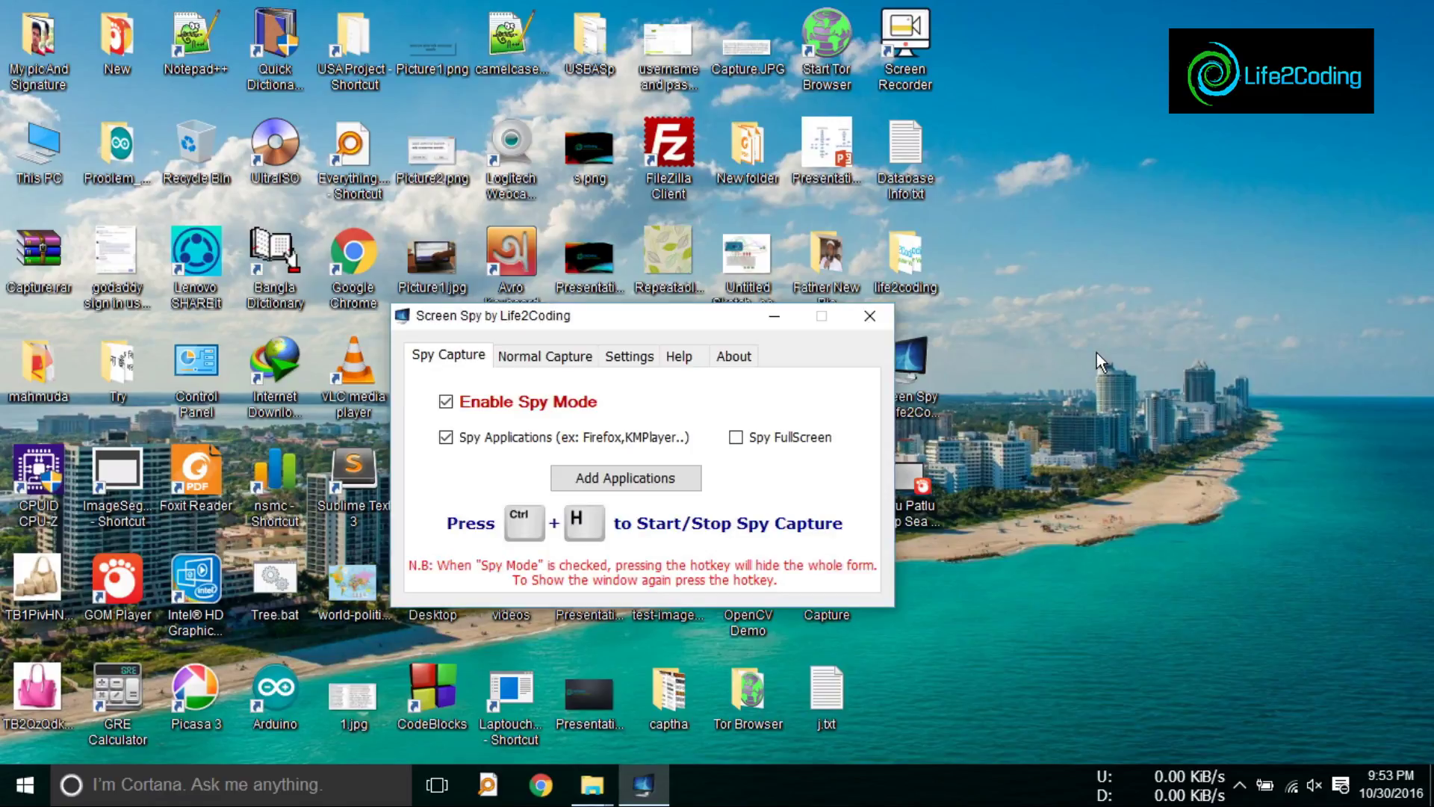
pyautogui.moveTo(618, 321); pyautogui.dragTo(702, 197)
pyautogui.doubleClick(39, 149)
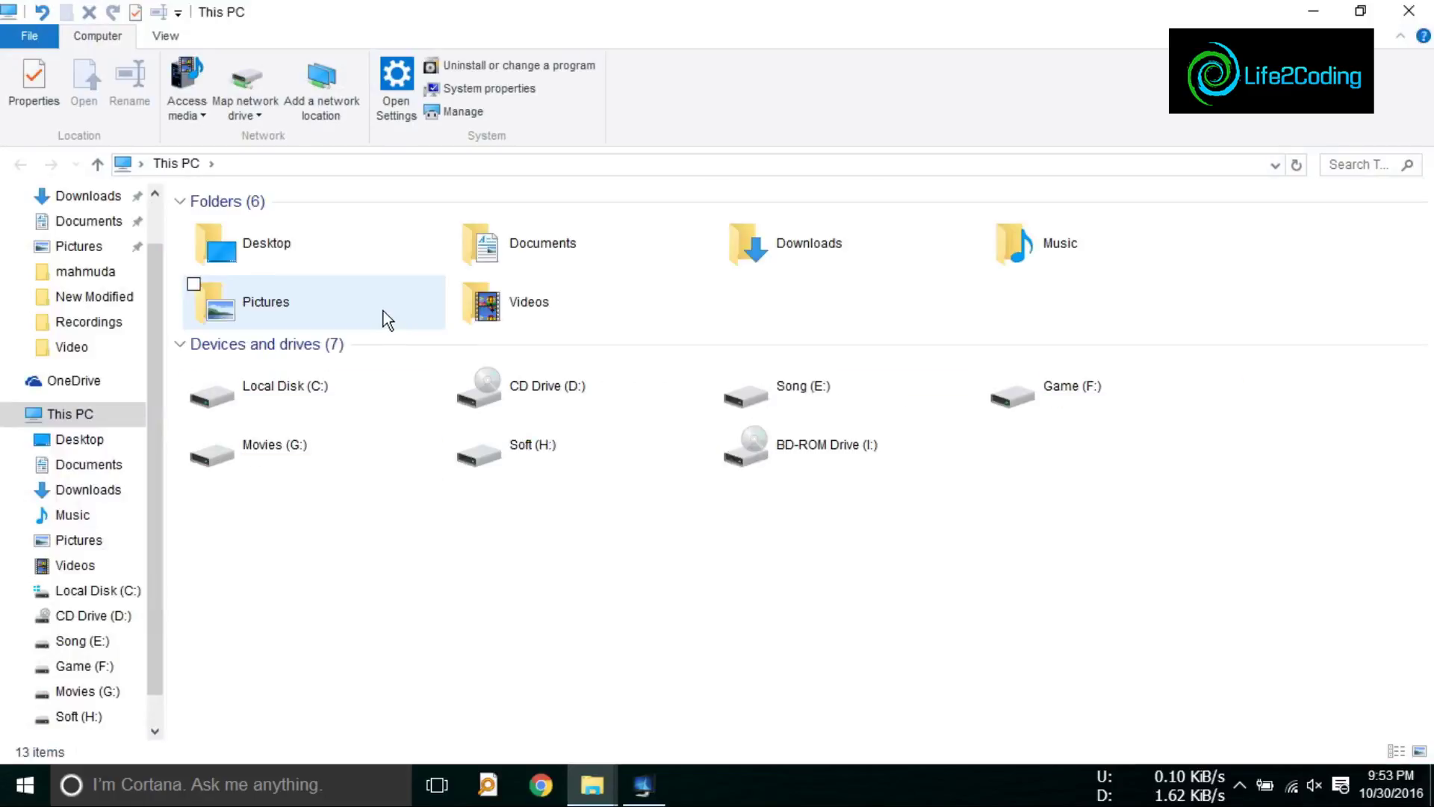
# Step: Open C:\Life2Coding2\chrome and view ScreenShot_0 in the photo viewer
pyautogui.doubleClick(317, 374)
pyautogui.doubleClick(306, 344)
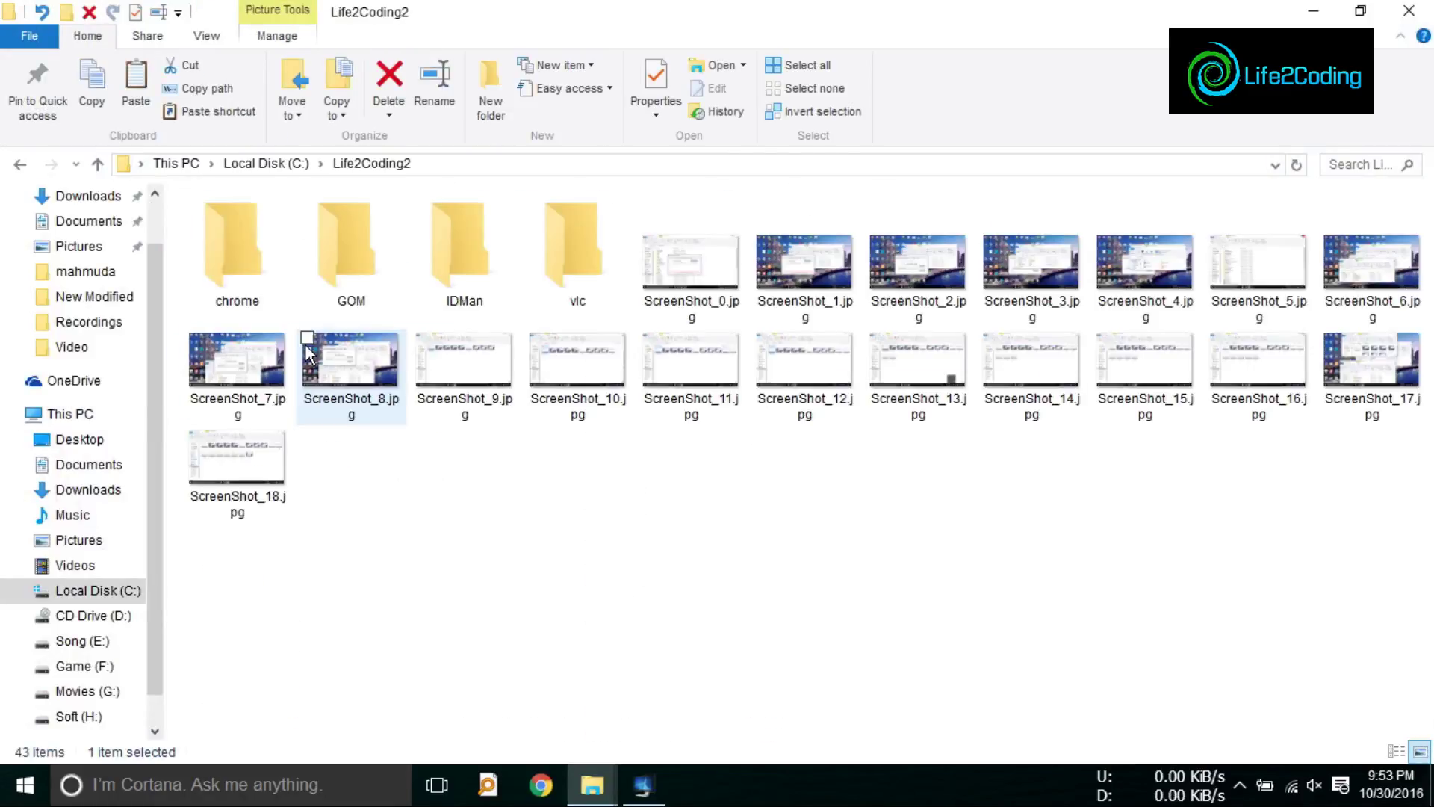
pyautogui.doubleClick(262, 266)
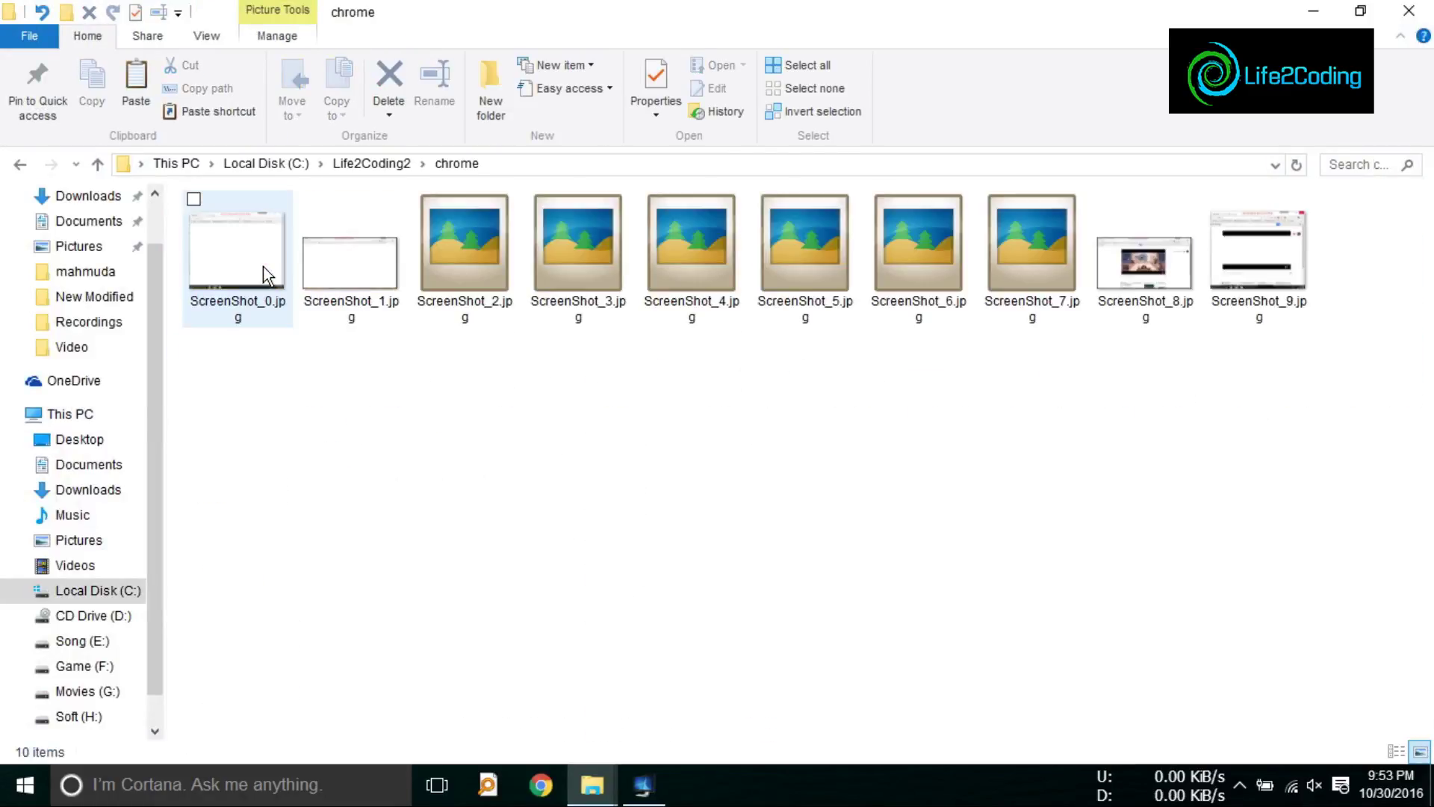
pyautogui.doubleClick(273, 268)
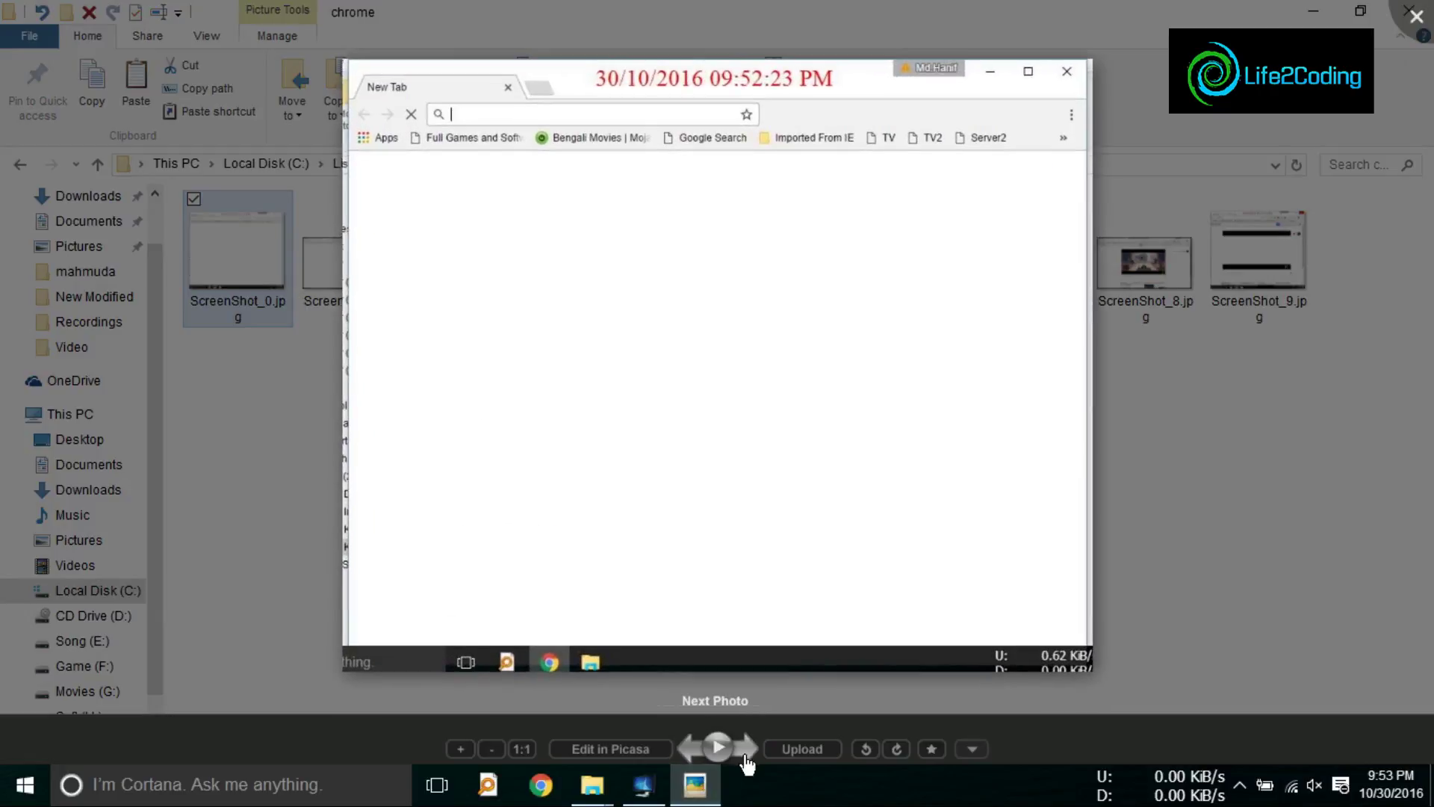
# Step: Step through the Chrome screenshots, close the viewer, and return to Life2Coding2
pyautogui.click(746, 750)
pyautogui.click(746, 751)
pyautogui.click(747, 751)
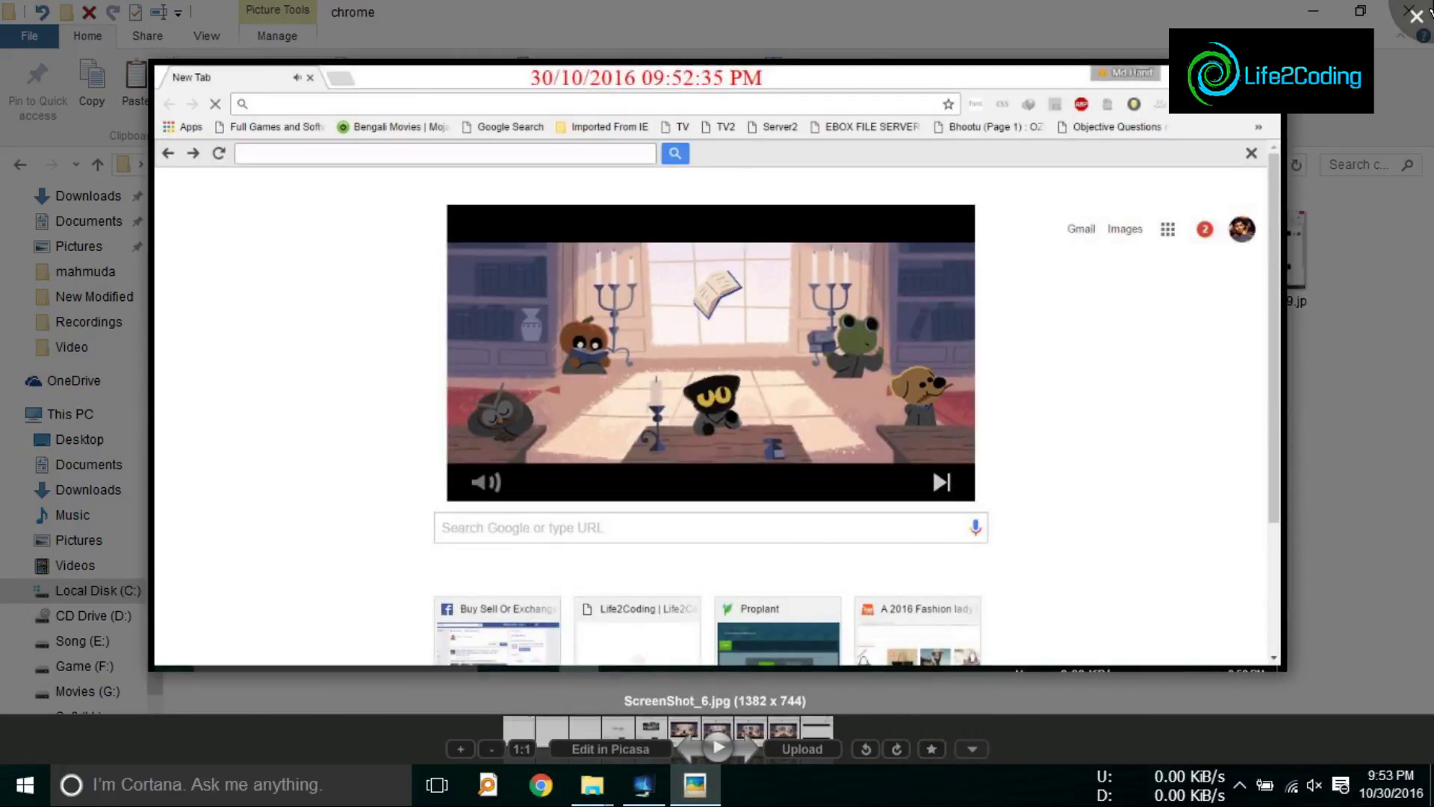
pyautogui.press('Escape')
pyautogui.click(378, 165)
# Step: View the GOM folder's screenshots, starting from ScreenShot_6, in the photo viewer
pyautogui.doubleClick(343, 242)
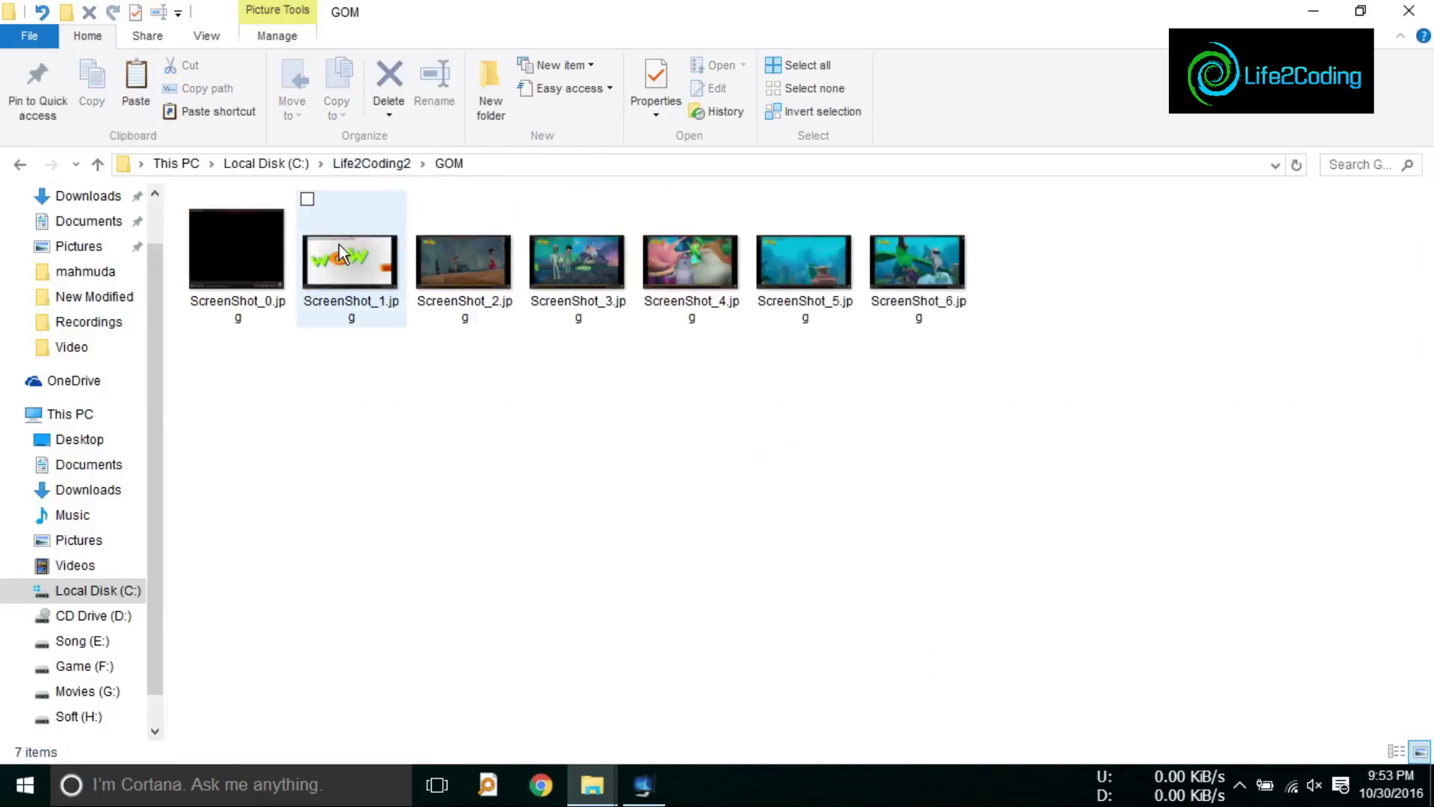
pyautogui.doubleClick(929, 270)
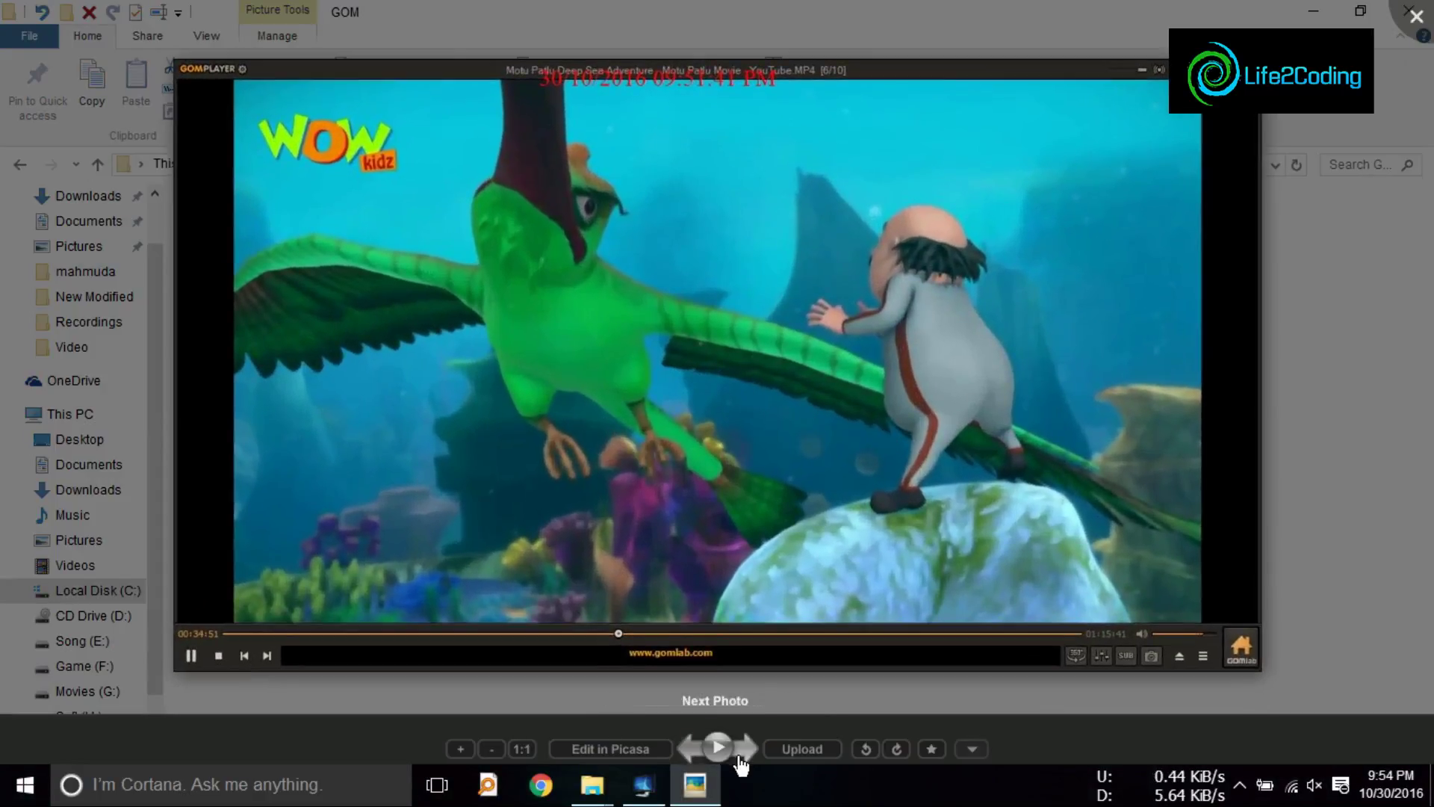
pyautogui.click(694, 752)
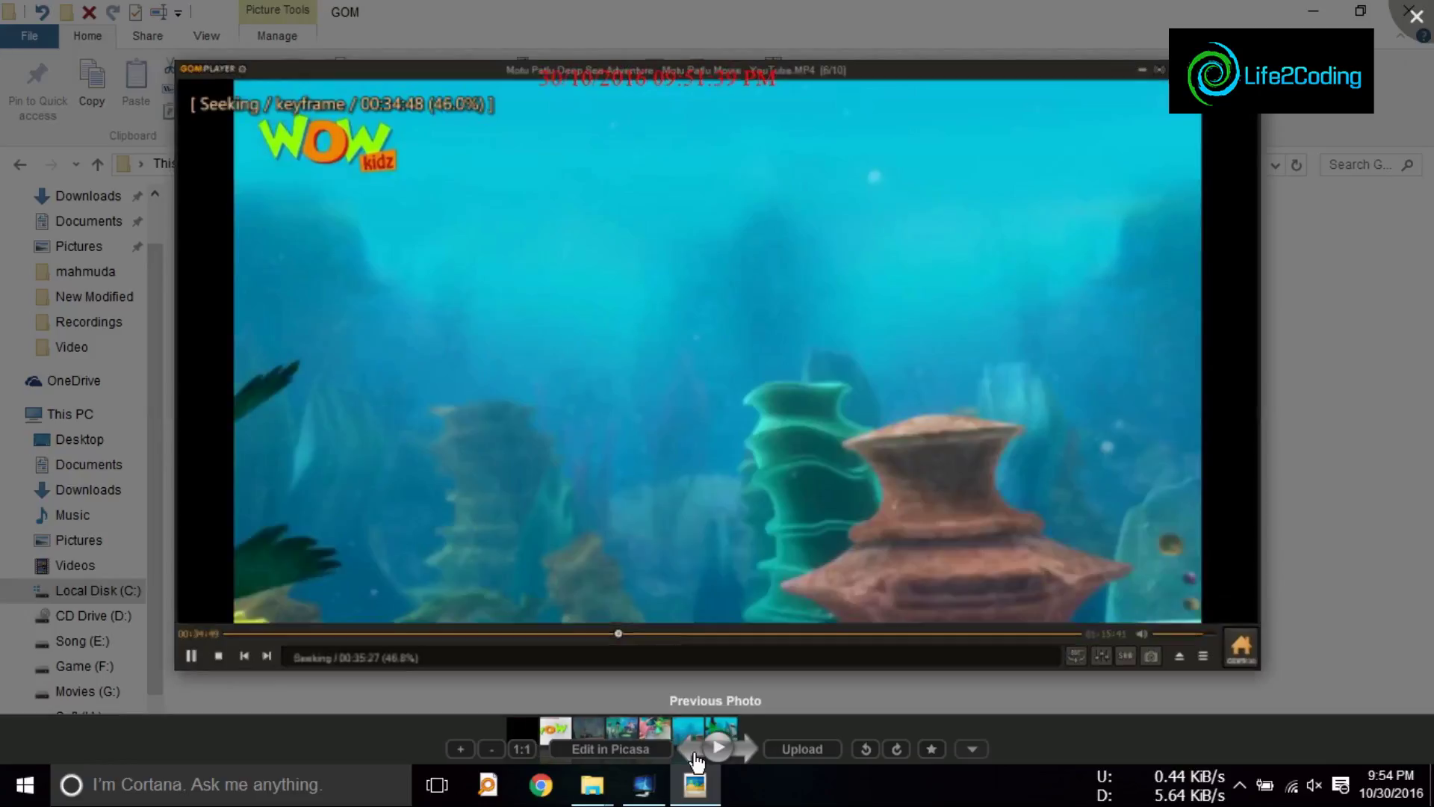
pyautogui.click(695, 754)
pyautogui.press('Escape')
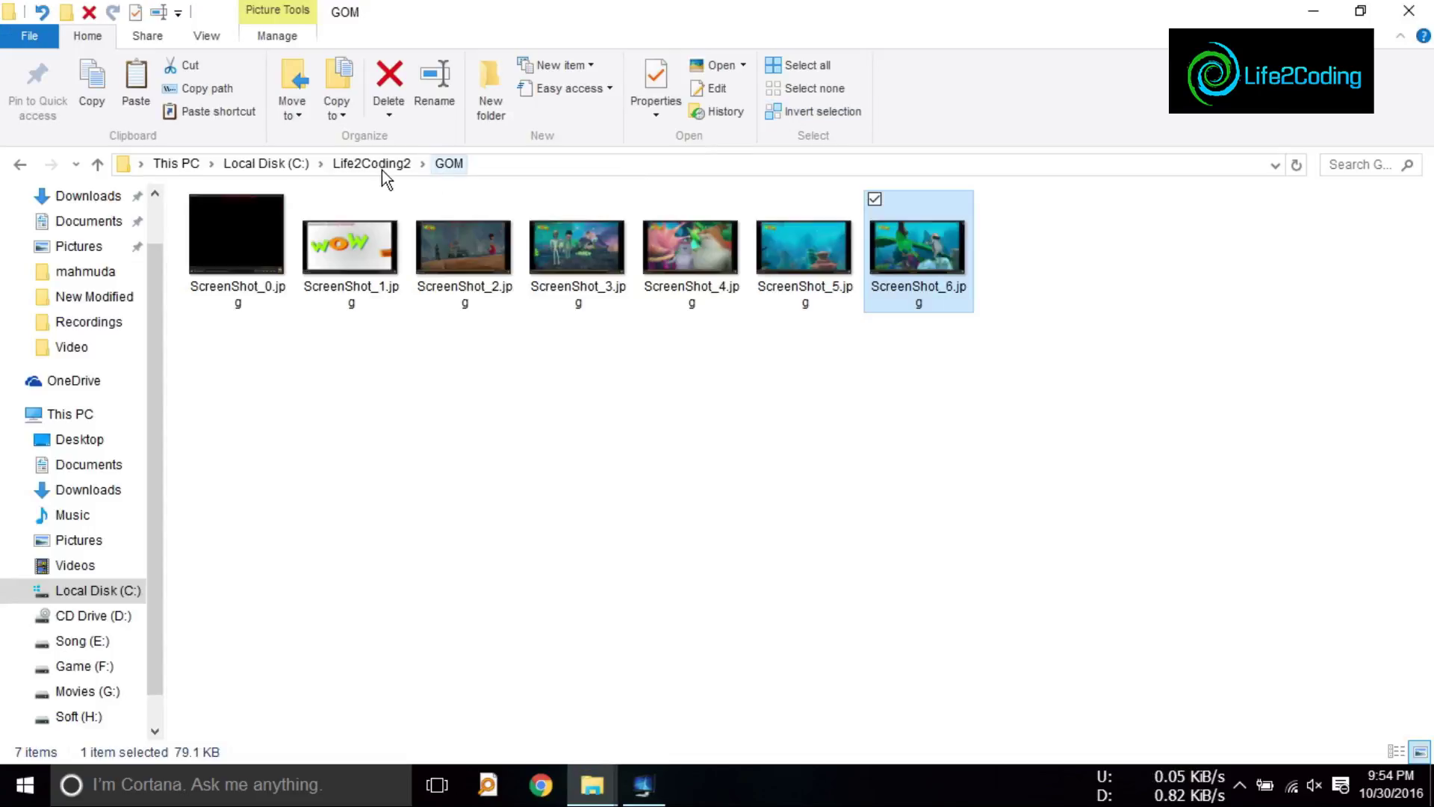
# Step: Open the IDMan folder and view its first screenshot in the photo viewer
pyautogui.click(381, 169)
pyautogui.doubleClick(504, 254)
pyautogui.click(247, 250)
pyautogui.doubleClick(246, 250)
pyautogui.press('Escape')
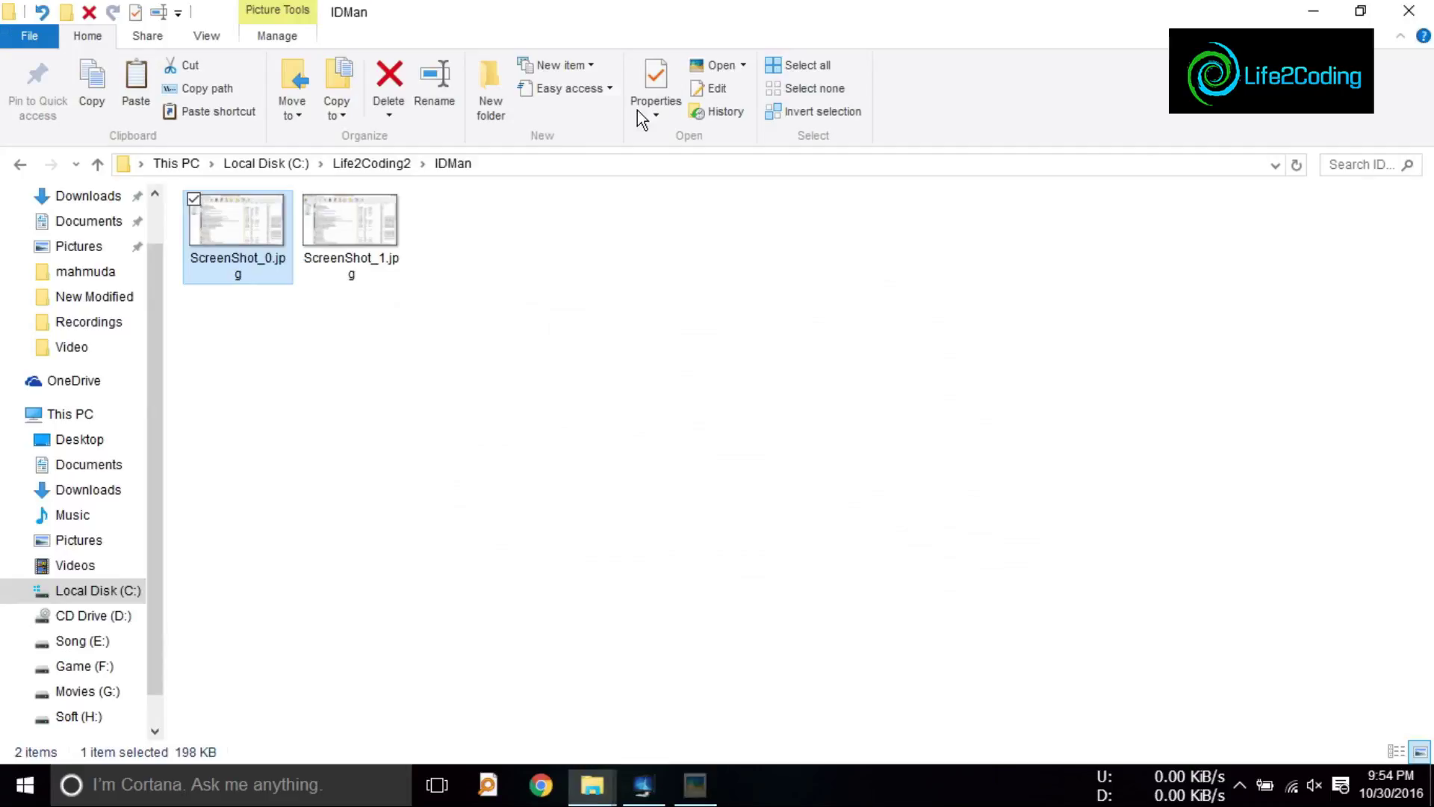
# Step: Open the vlc folder and step through ScreenShot_3 to ScreenShot_5 in the photo viewer
pyautogui.click(398, 166)
pyautogui.doubleClick(557, 244)
pyautogui.click(592, 266)
pyautogui.doubleClick(591, 266)
pyautogui.click(688, 747)
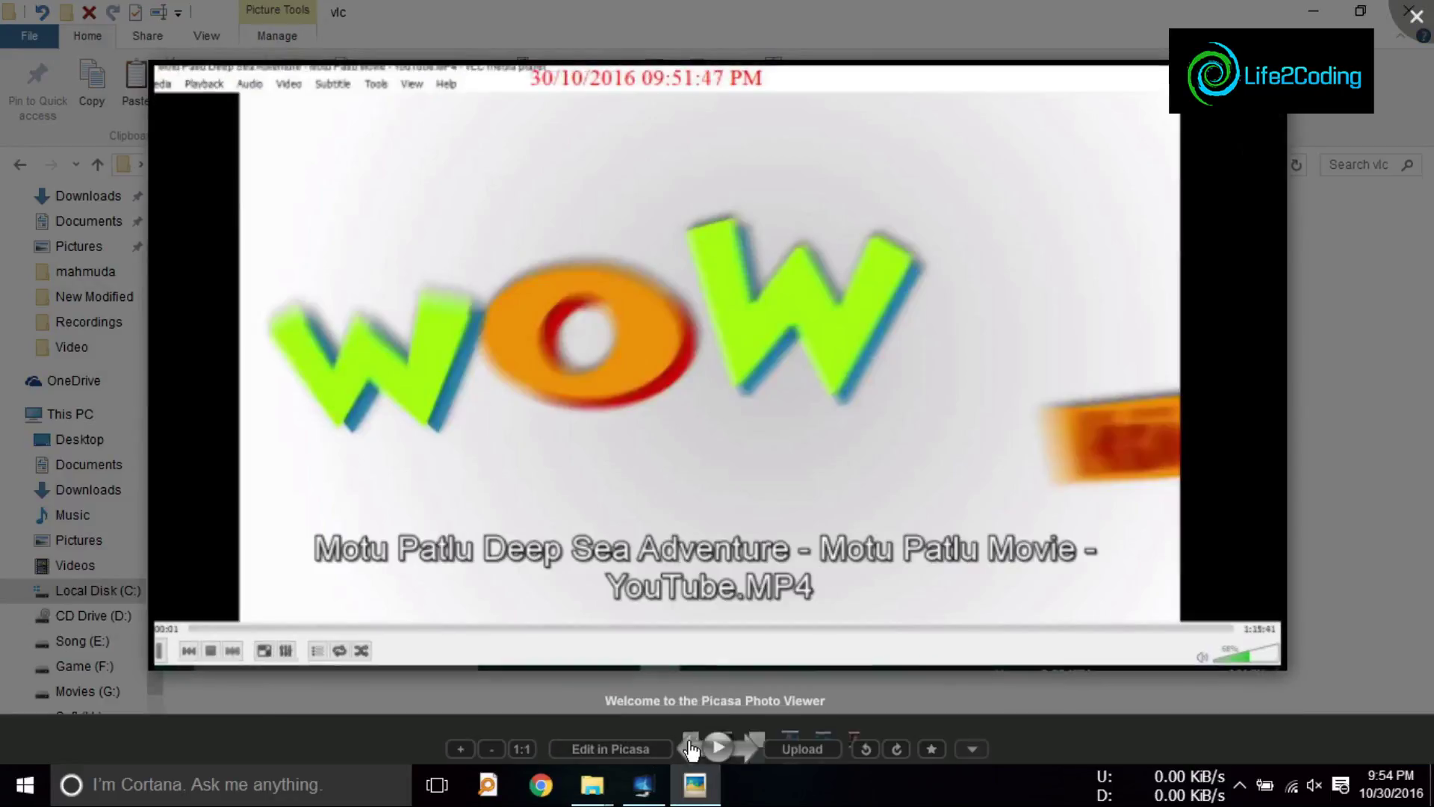
pyautogui.click(746, 749)
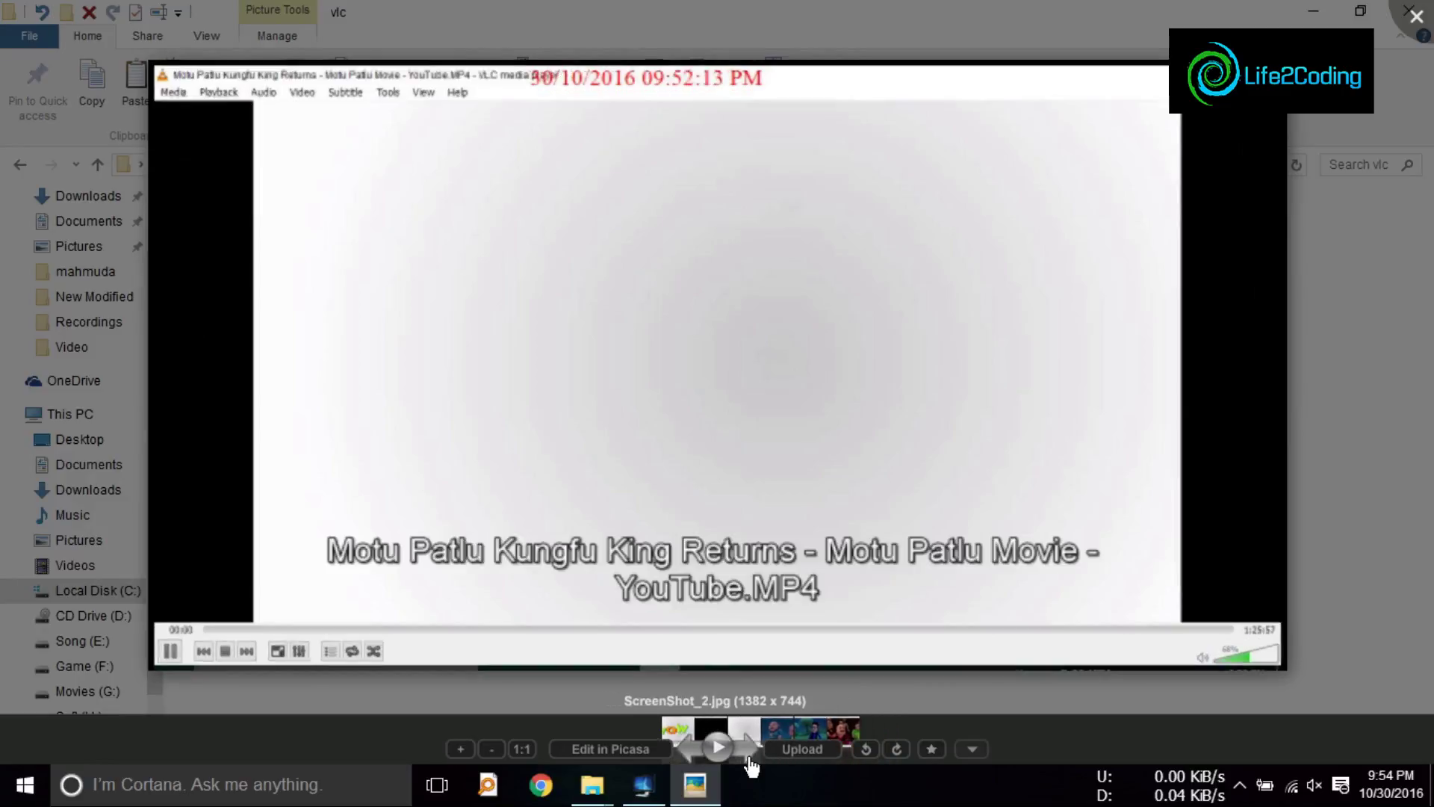
pyautogui.click(749, 754)
pyautogui.click(749, 756)
pyautogui.press('Escape')
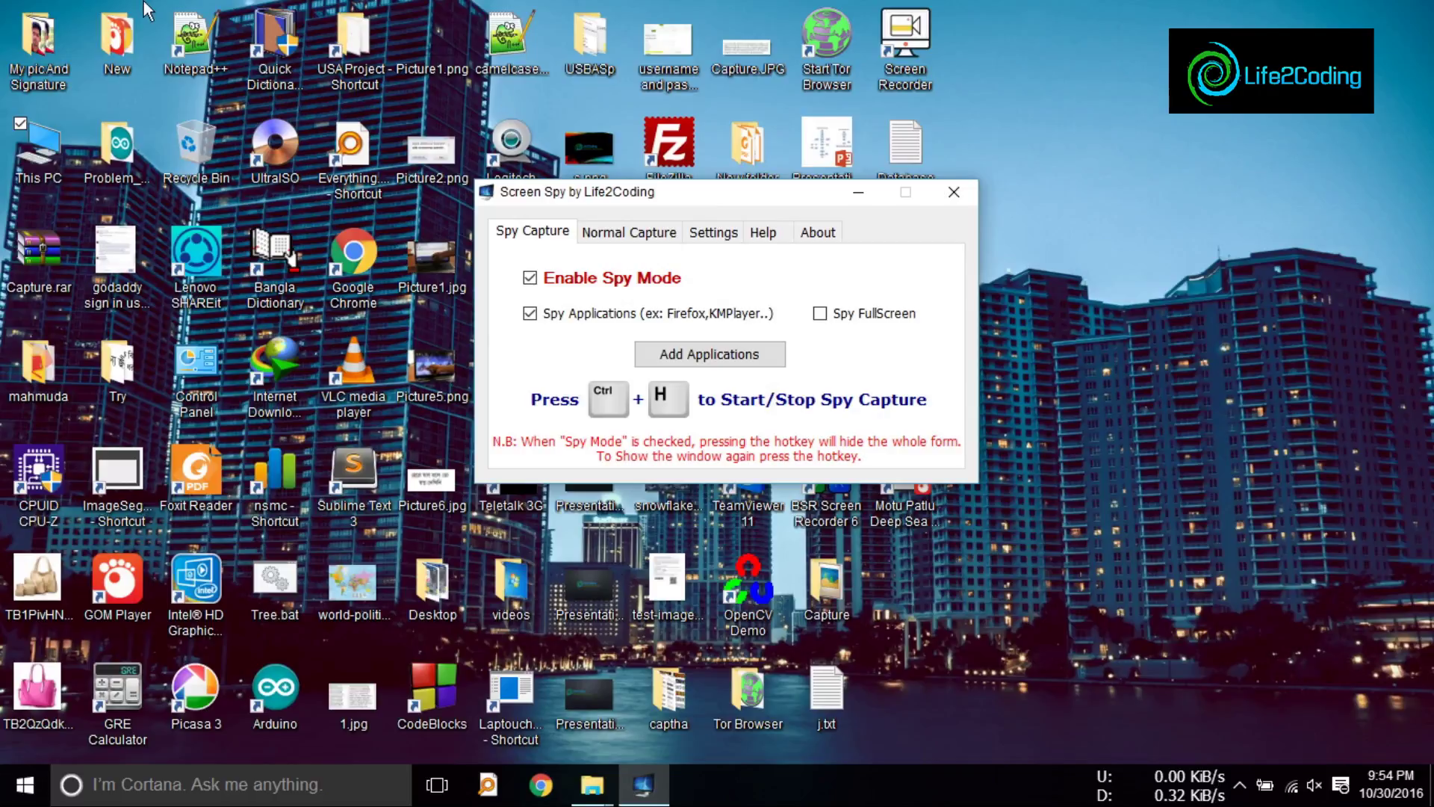
# Step: Browse the Normal Capture, Settings and Help tabs, finishing on the About tab
pyautogui.click(650, 233)
pyautogui.click(729, 239)
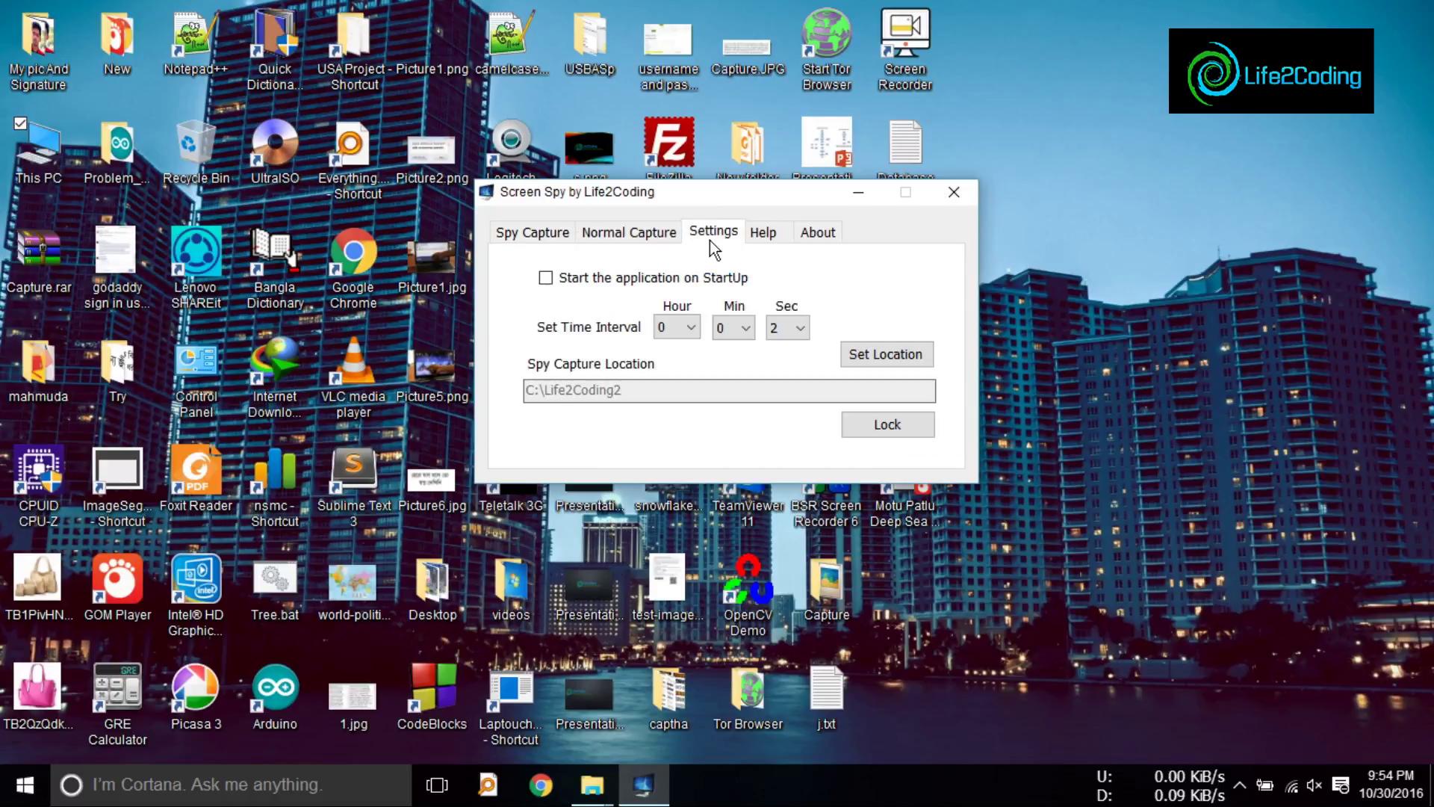
pyautogui.click(760, 235)
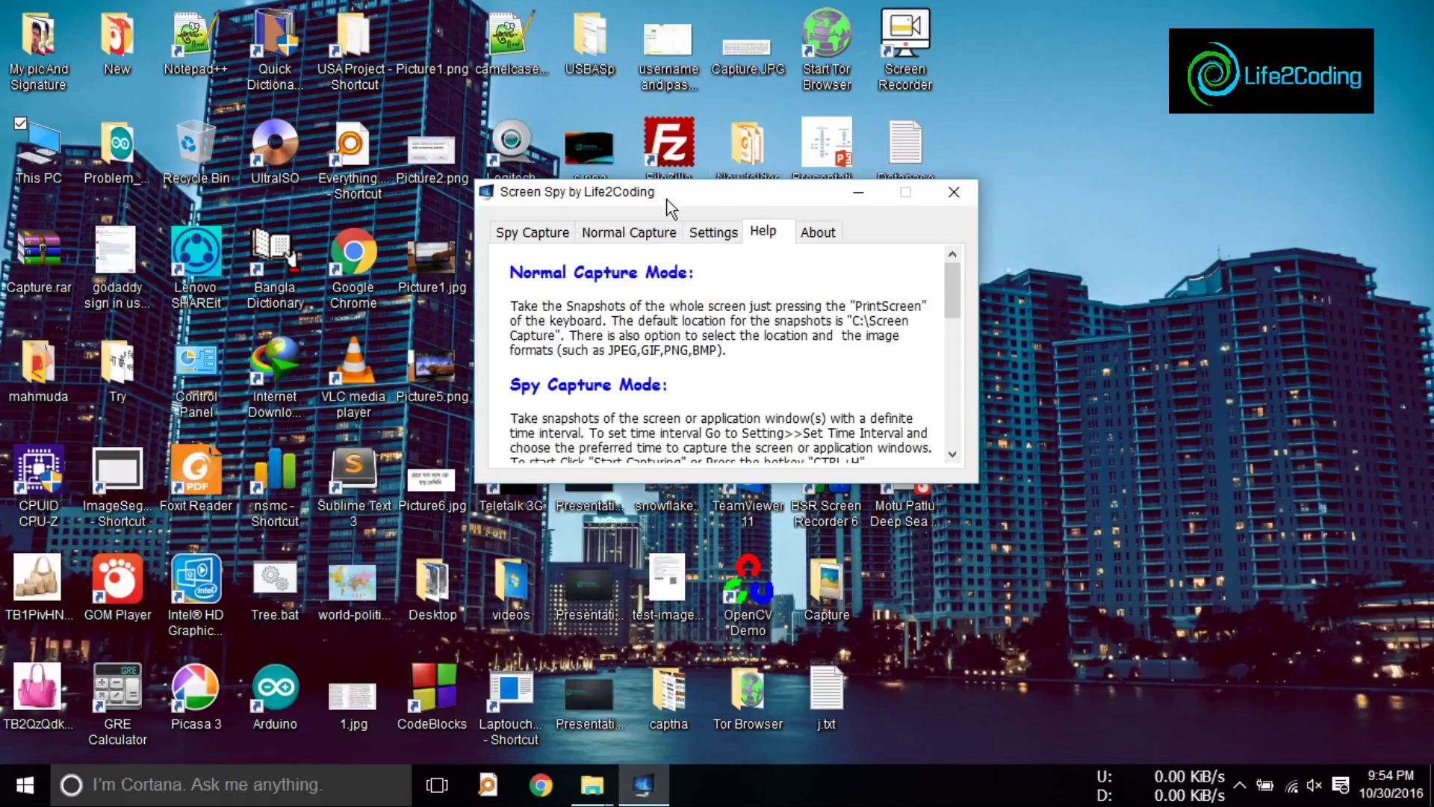
pyautogui.click(819, 232)
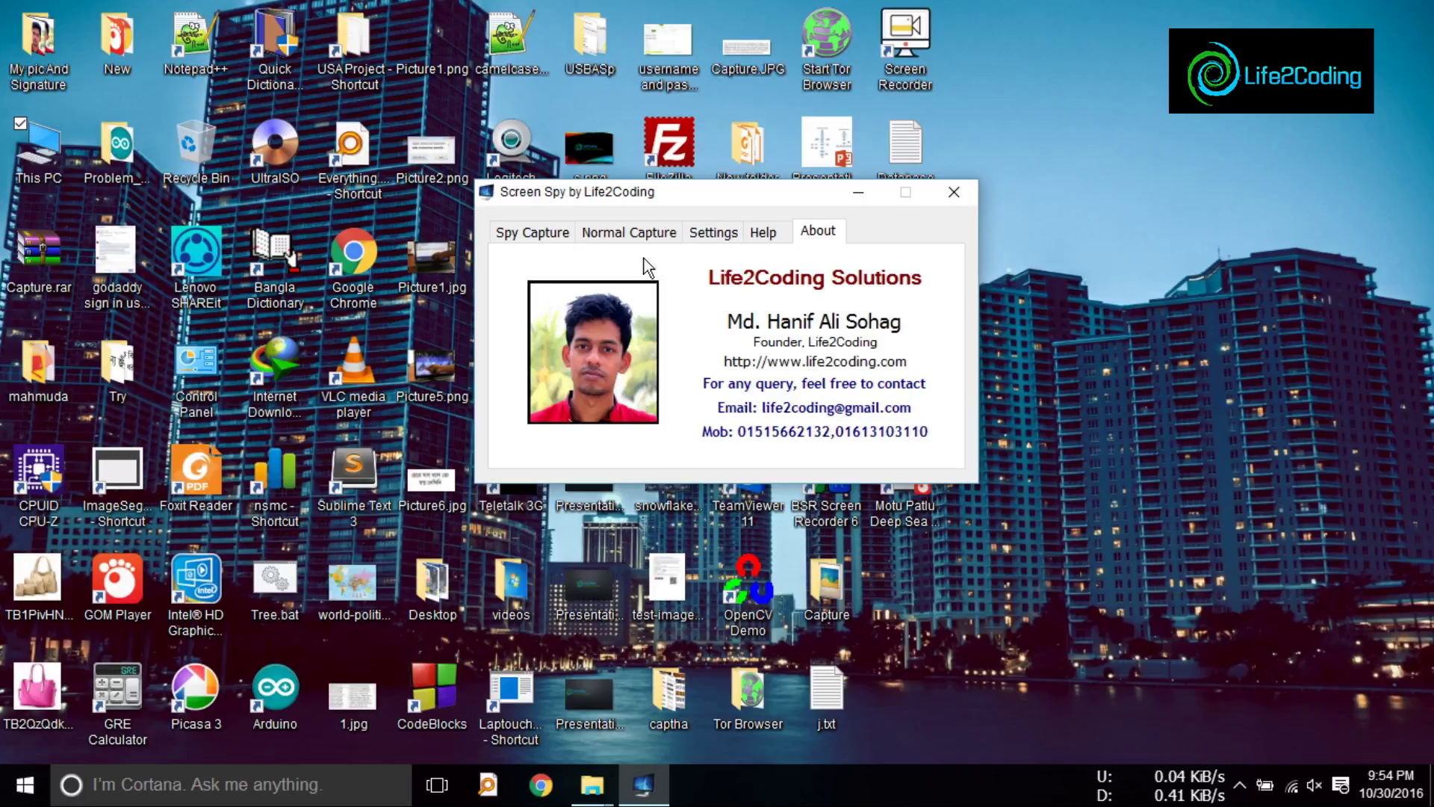